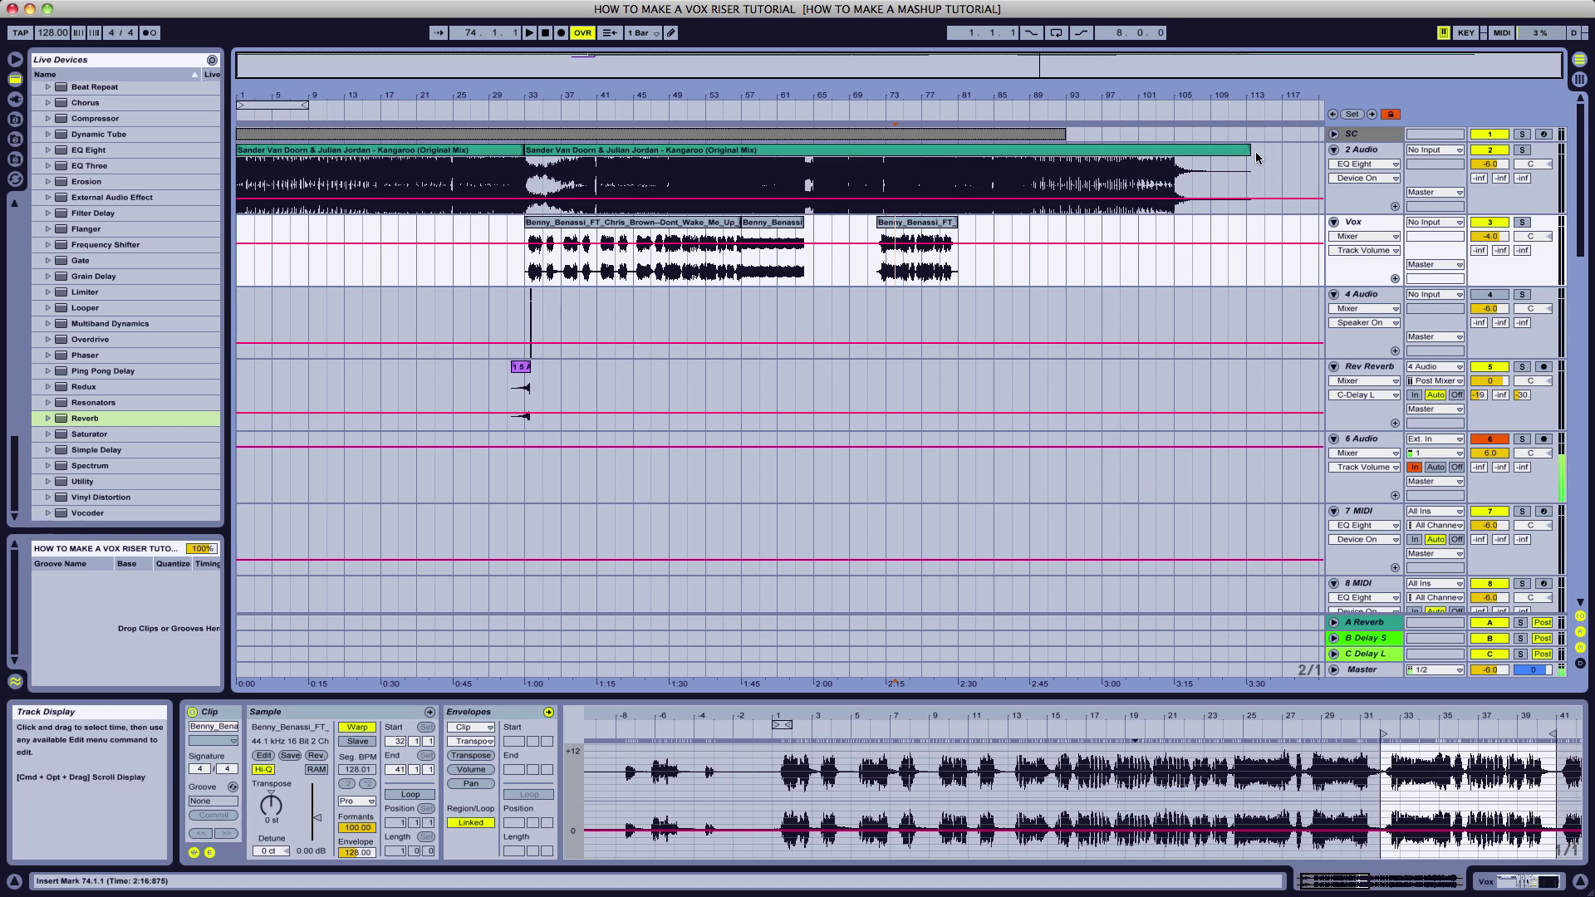
- Trim the end of the second Kangaroo clip on the 2 Audio track to bar 113 and select the last vocal clip
{"action": "left_click_drag", "start_coordinate": [1249, 151], "coordinate": [1246, 150]}
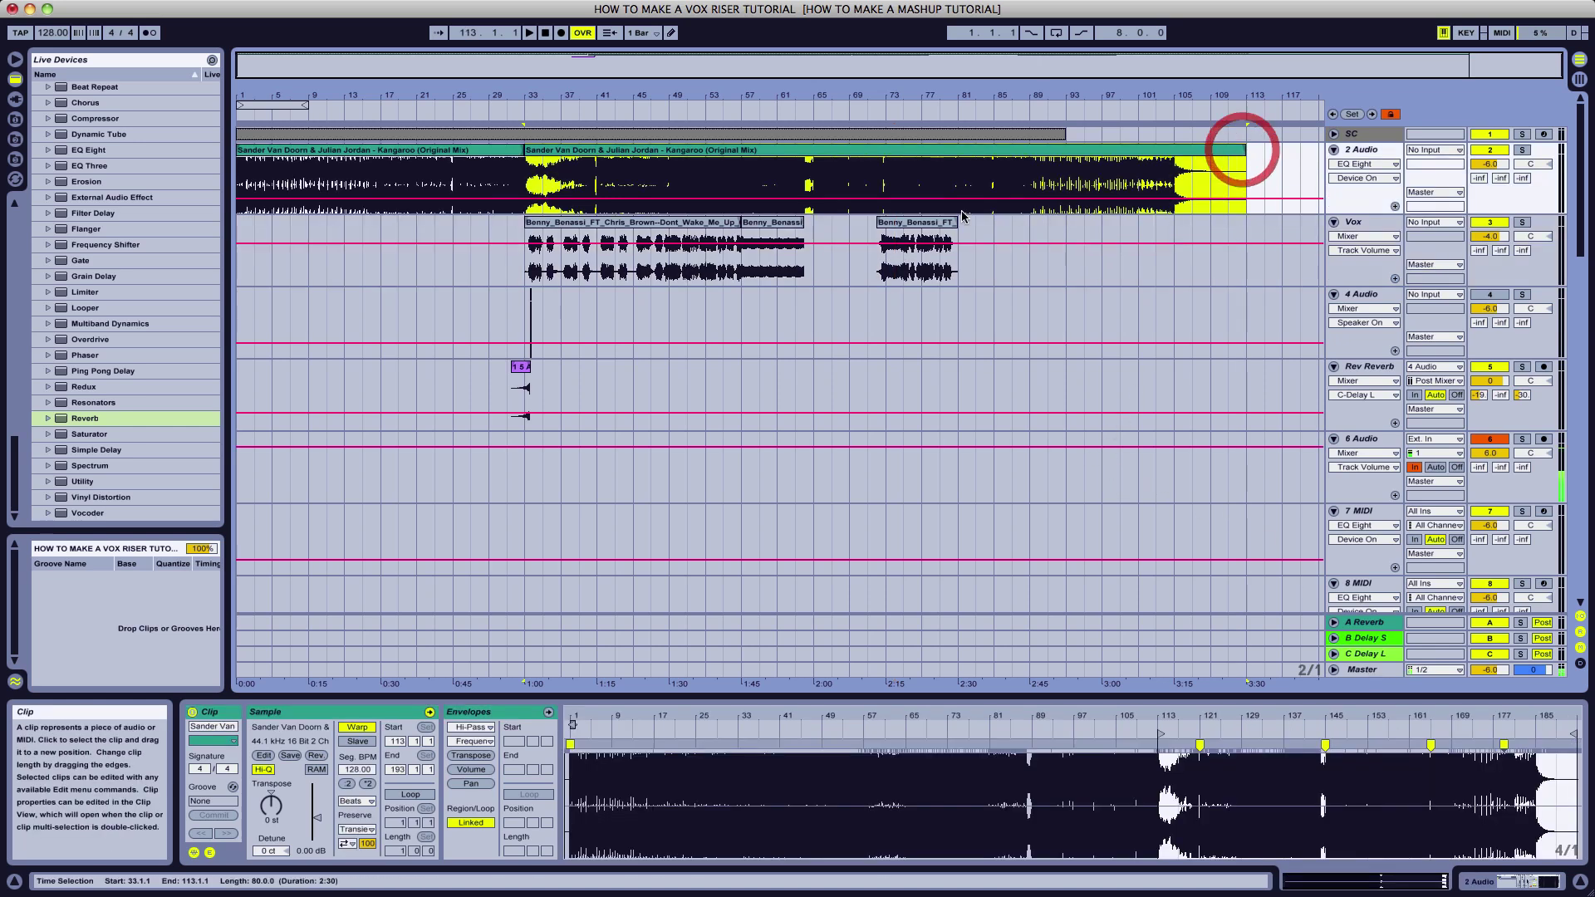
{"action": "left_click", "coordinate": [917, 254]}
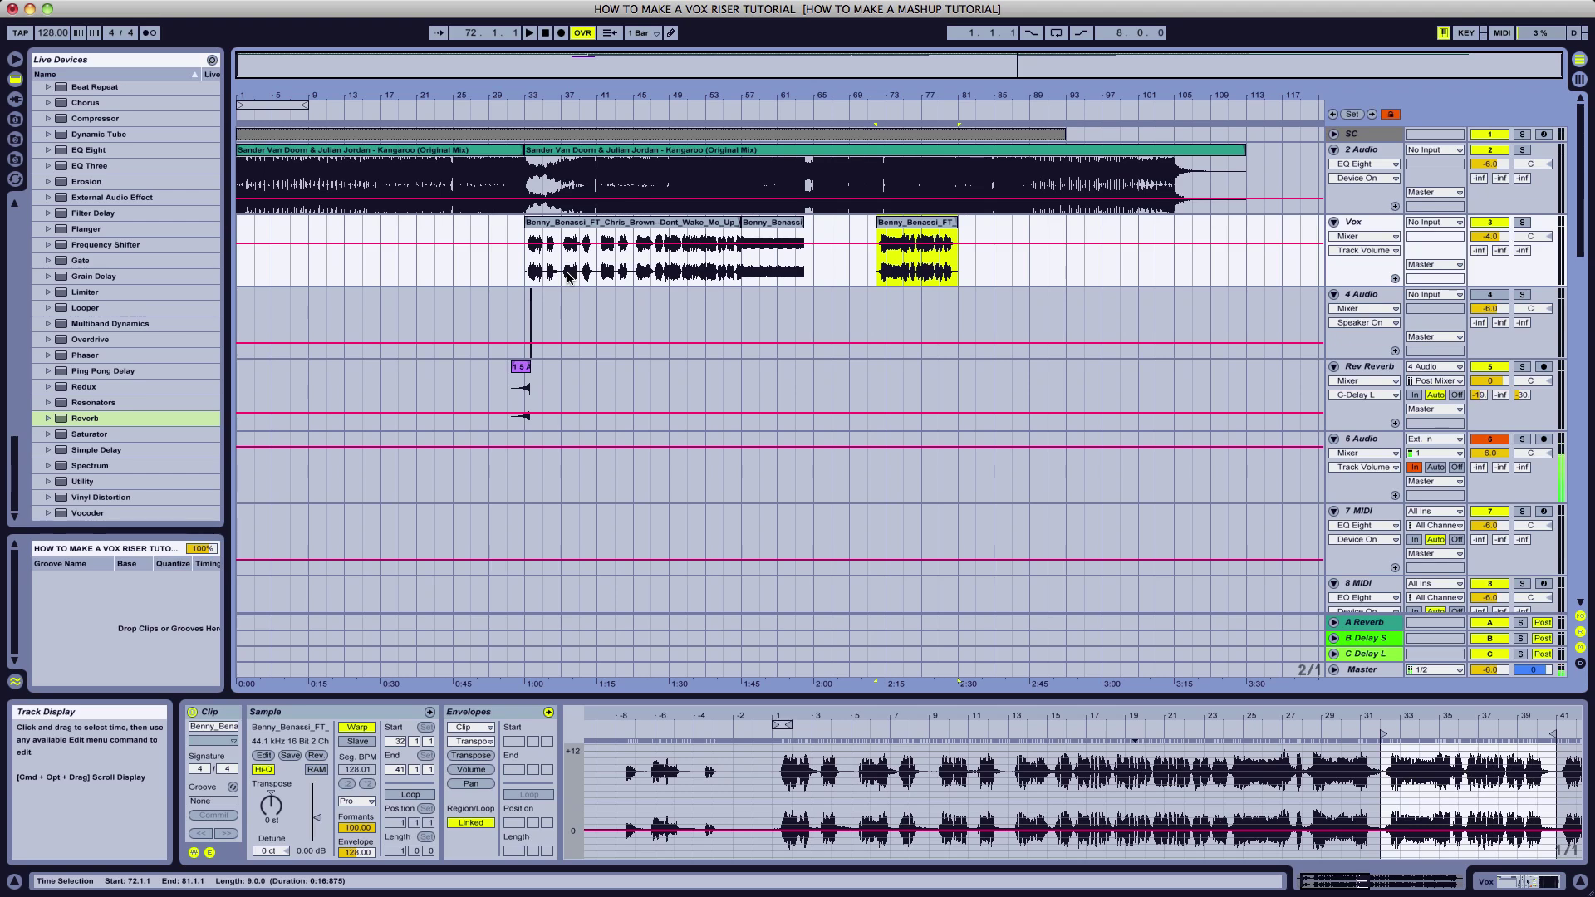
- Play the arrangement from bar 31 to hear the lead-in and the start of the first vocal clip
{"action": "left_click", "coordinate": [515, 320]}
{"action": "key", "text": "space"}
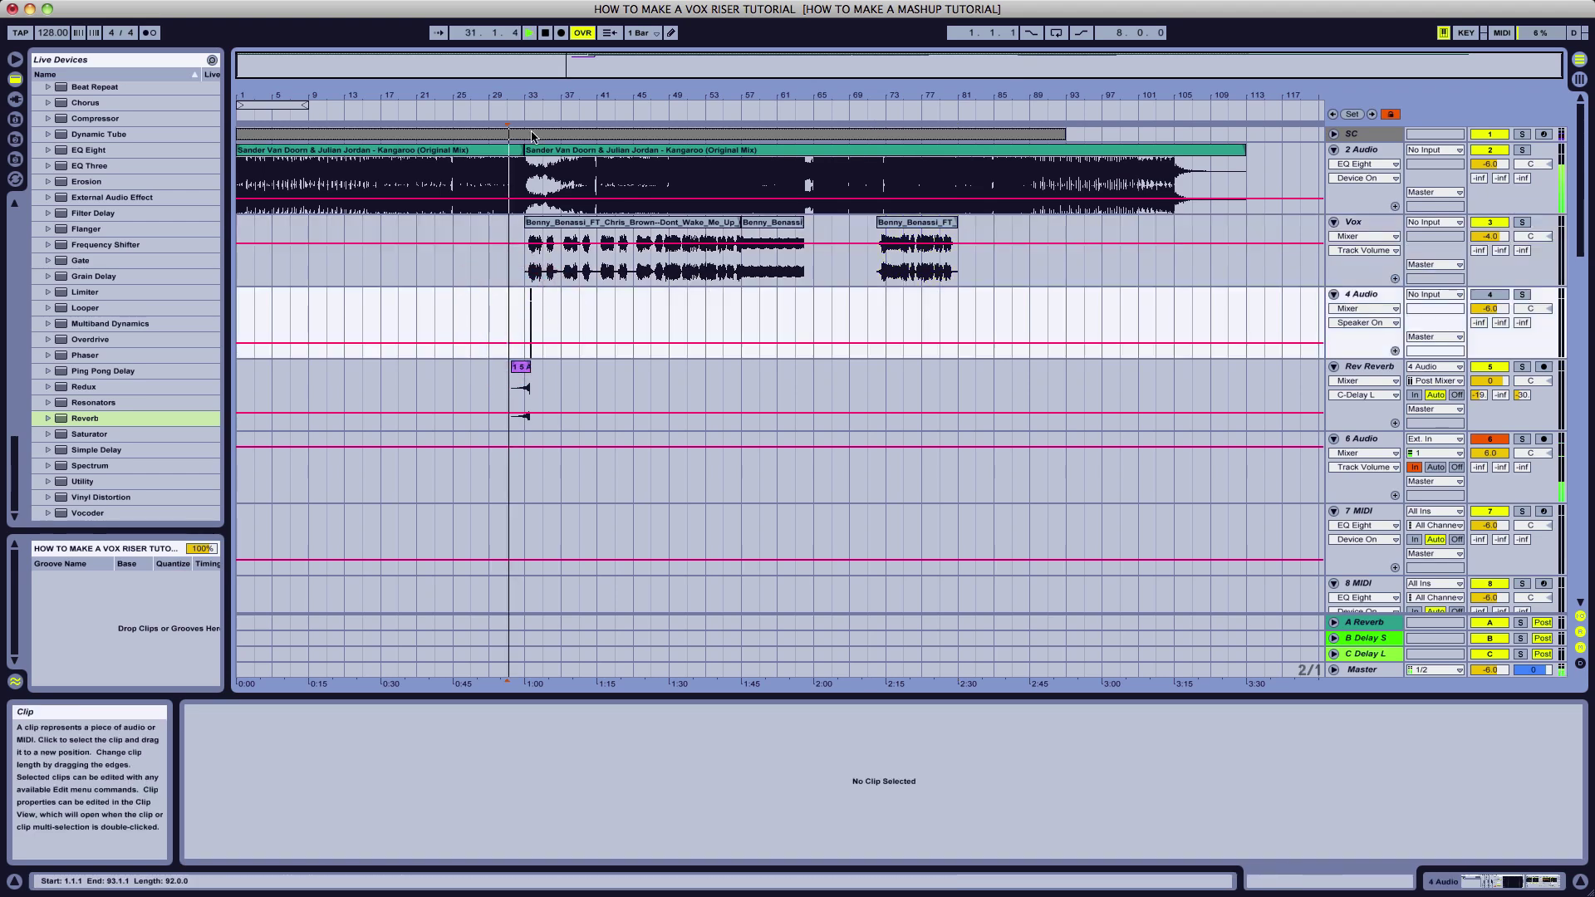
{"action": "left_click_drag", "start_coordinate": [510, 64], "coordinate": [510, 80]}
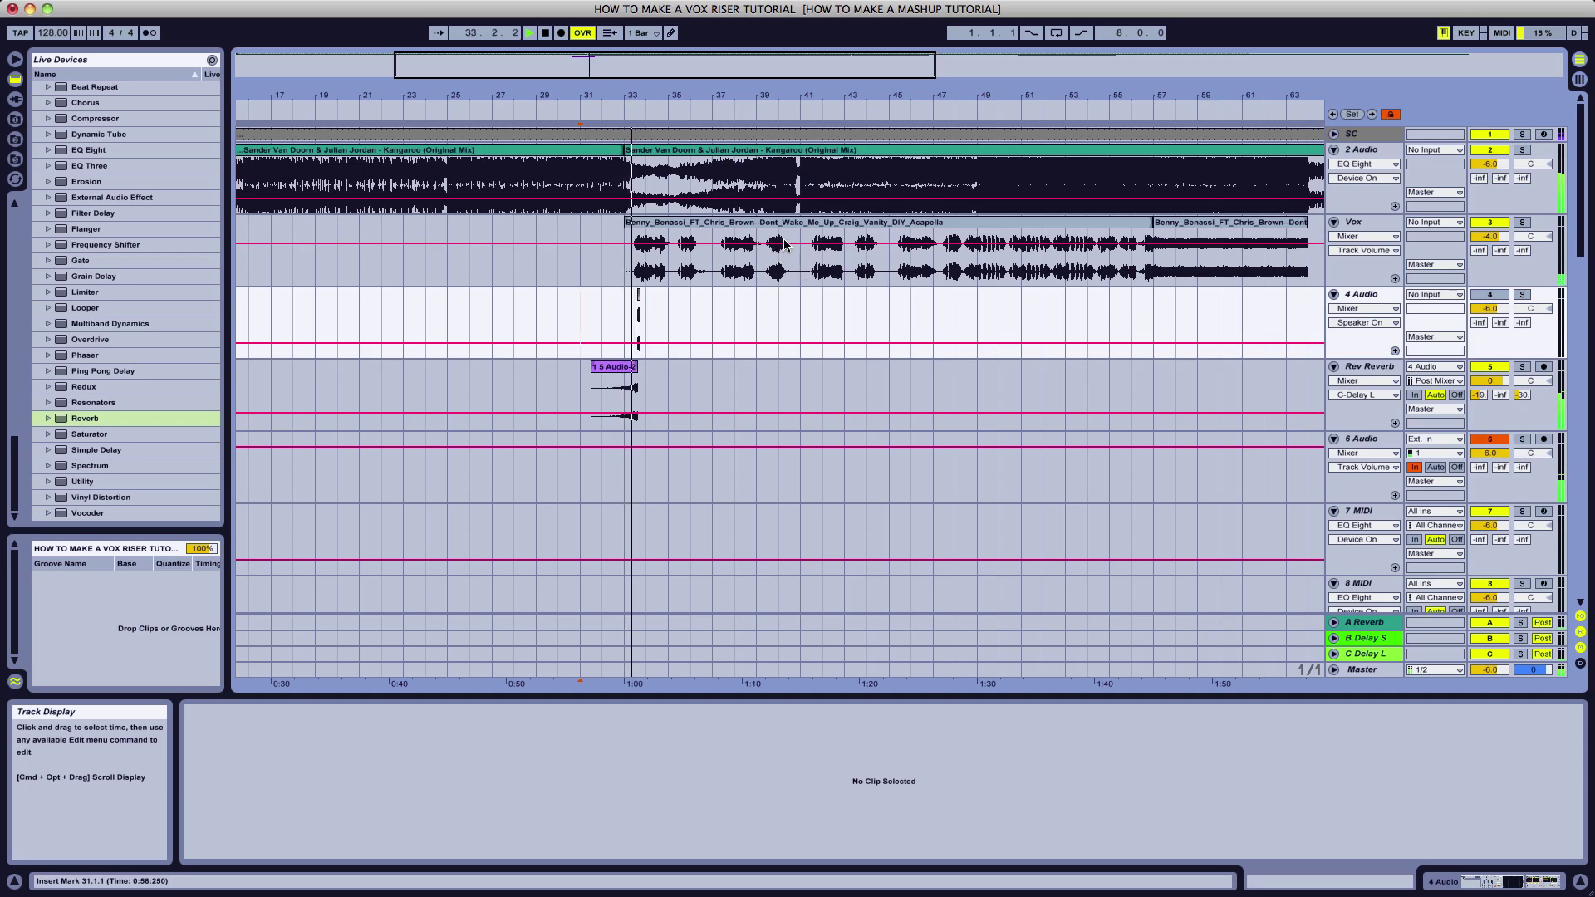
{"action": "key", "text": "space"}
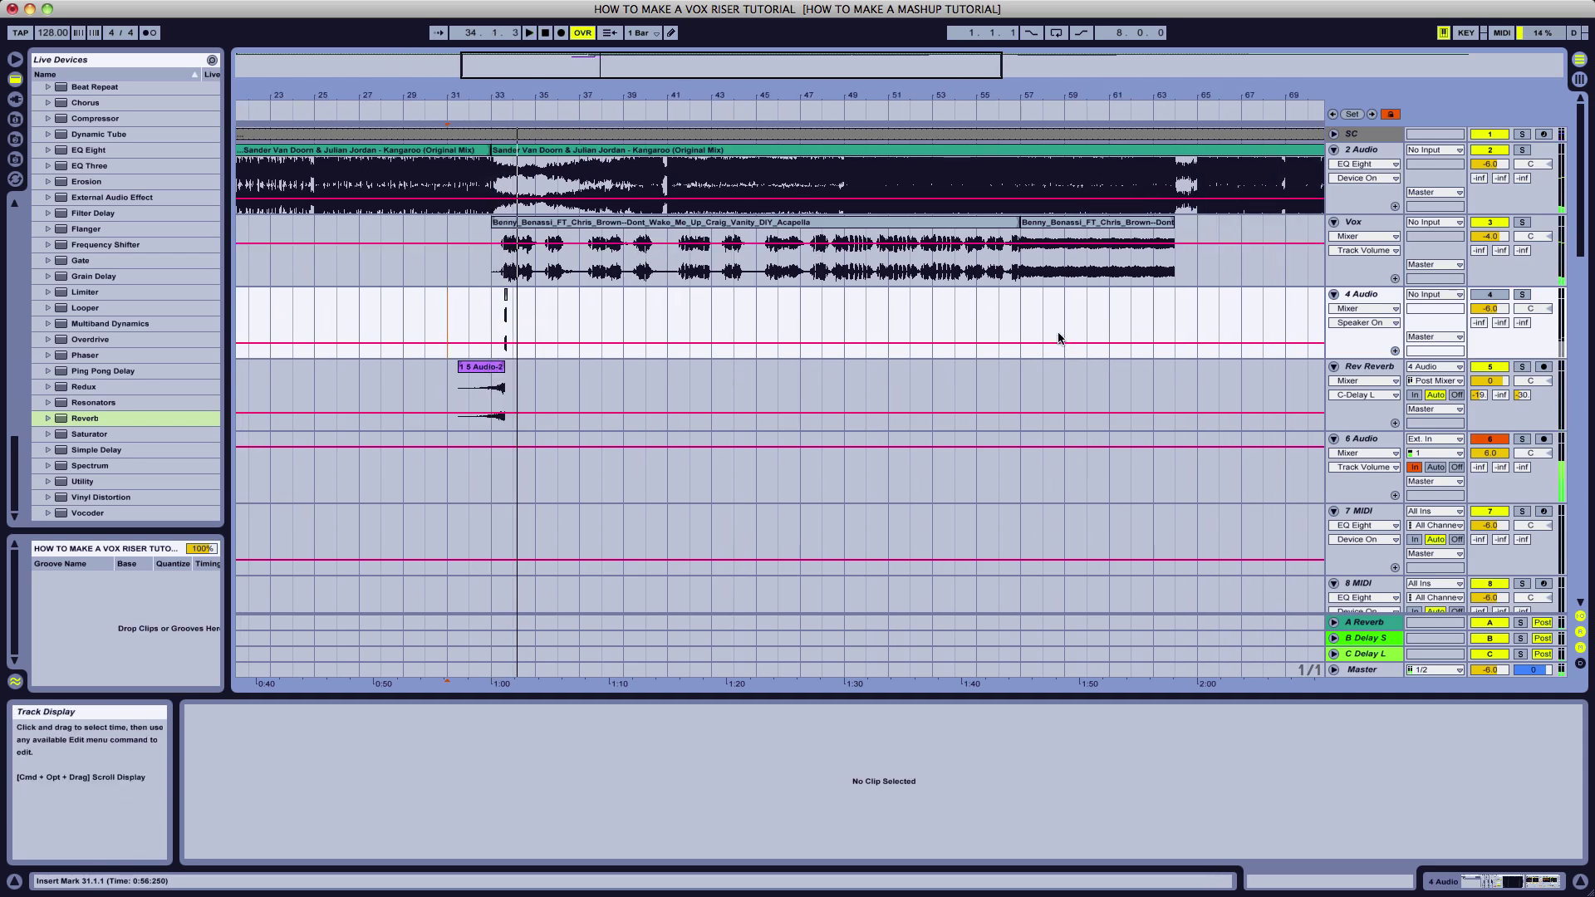
- Play the arrangement from bar 56 to hear the transition into the second vocal clip
{"action": "left_click", "coordinate": [1014, 333]}
{"action": "left_click", "coordinate": [1001, 327]}
{"action": "key", "text": "space"}
{"action": "scroll", "coordinate": [1113, 292], "scroll_direction": "right", "scroll_amount": 3}
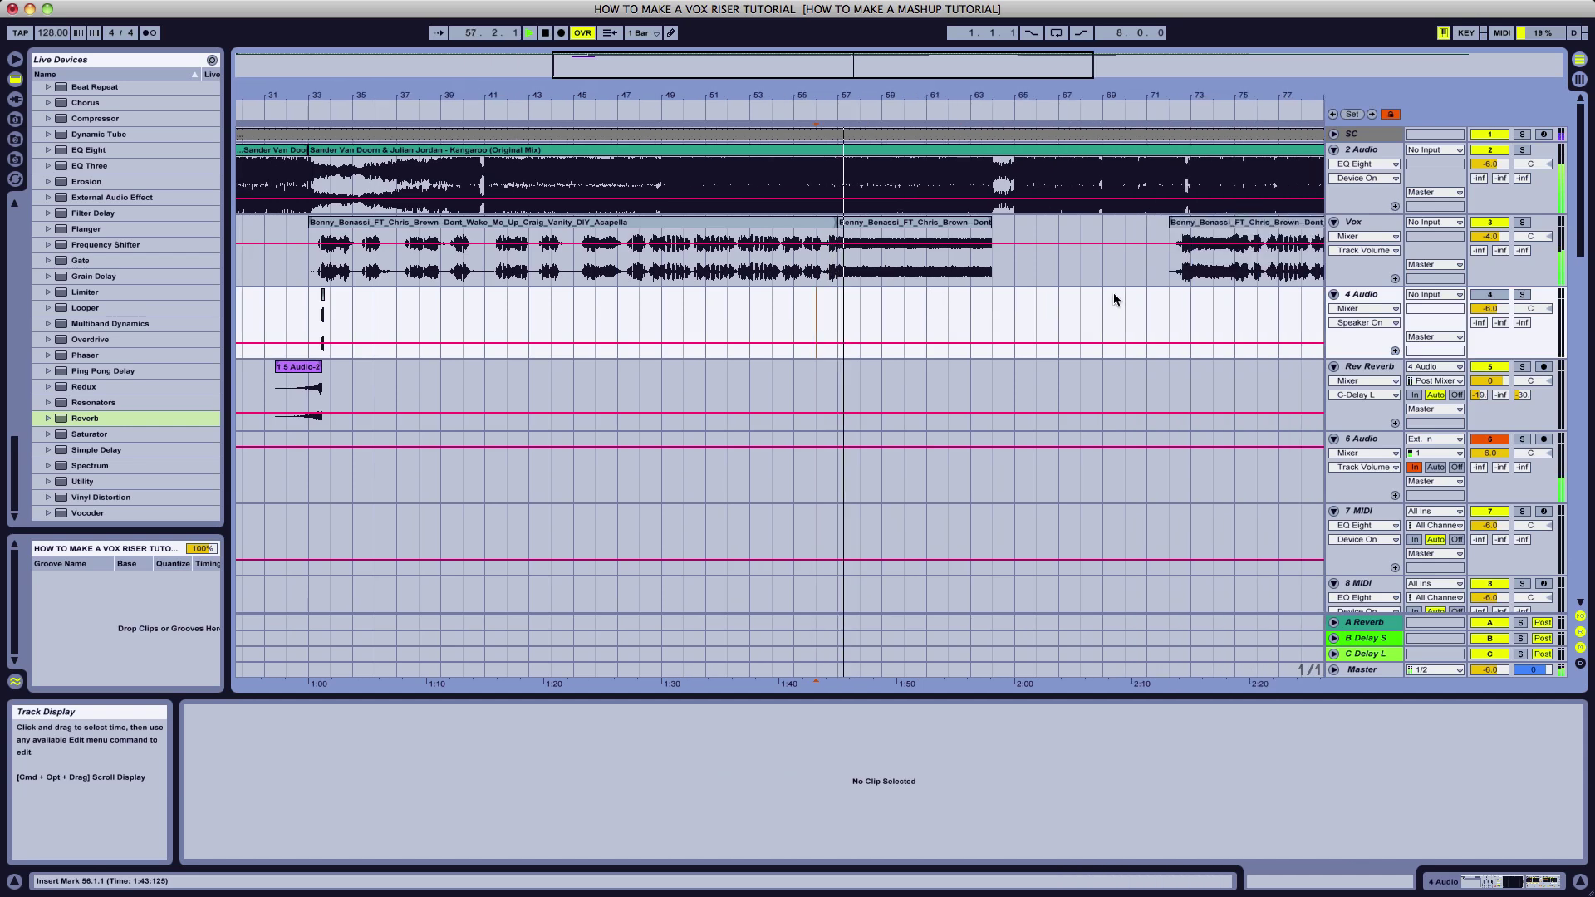
{"action": "scroll", "coordinate": [1047, 109], "scroll_direction": "down", "scroll_amount": 5}
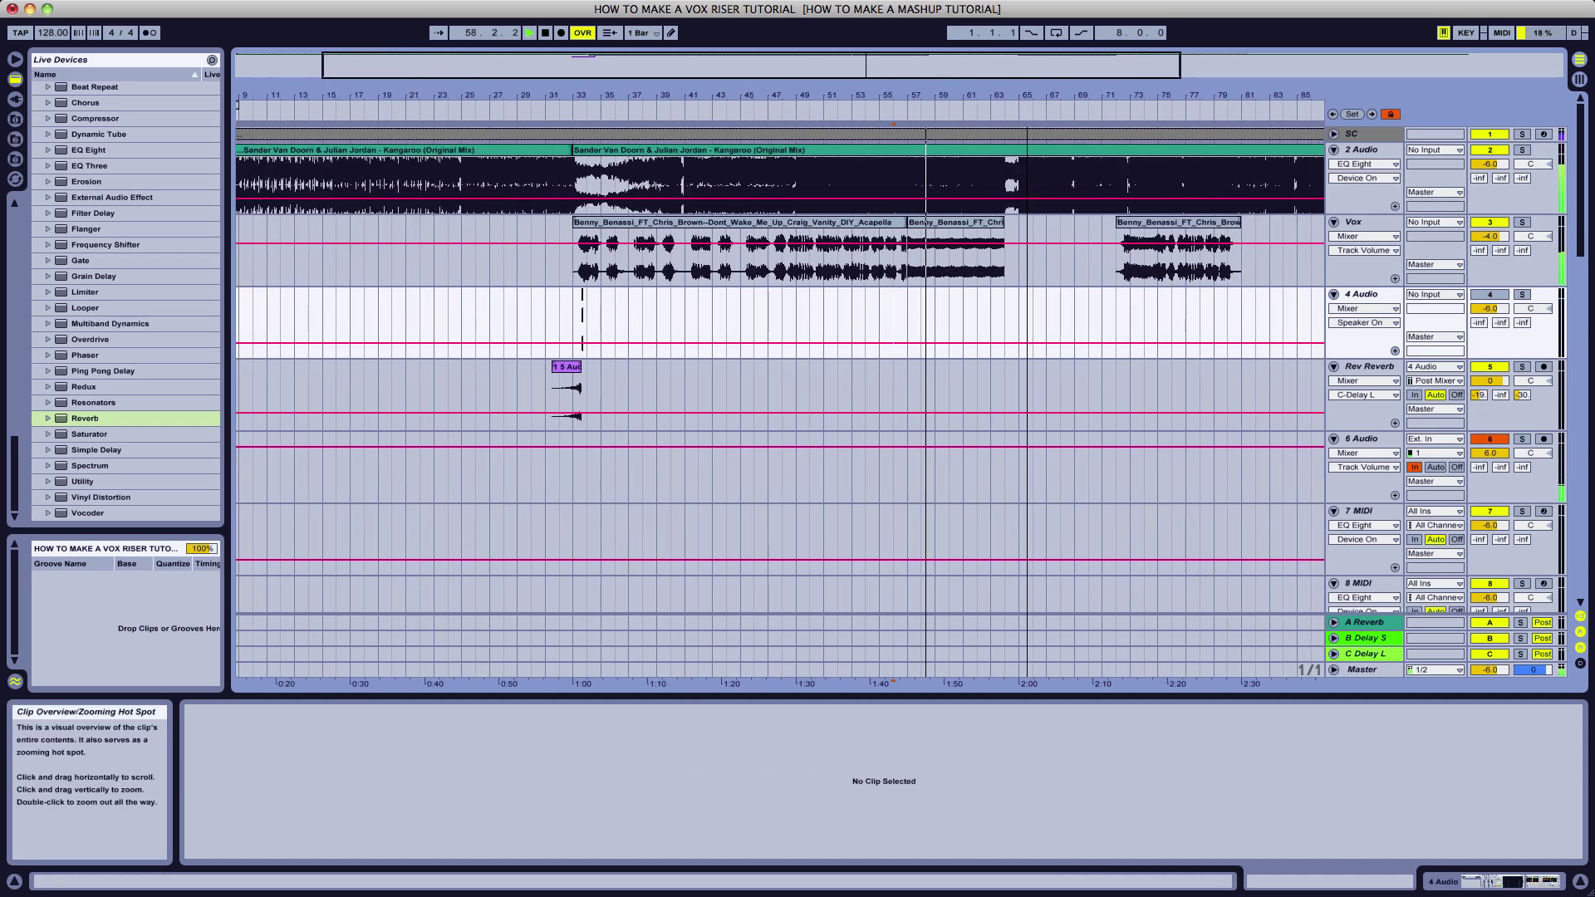
{"action": "key", "text": "space"}
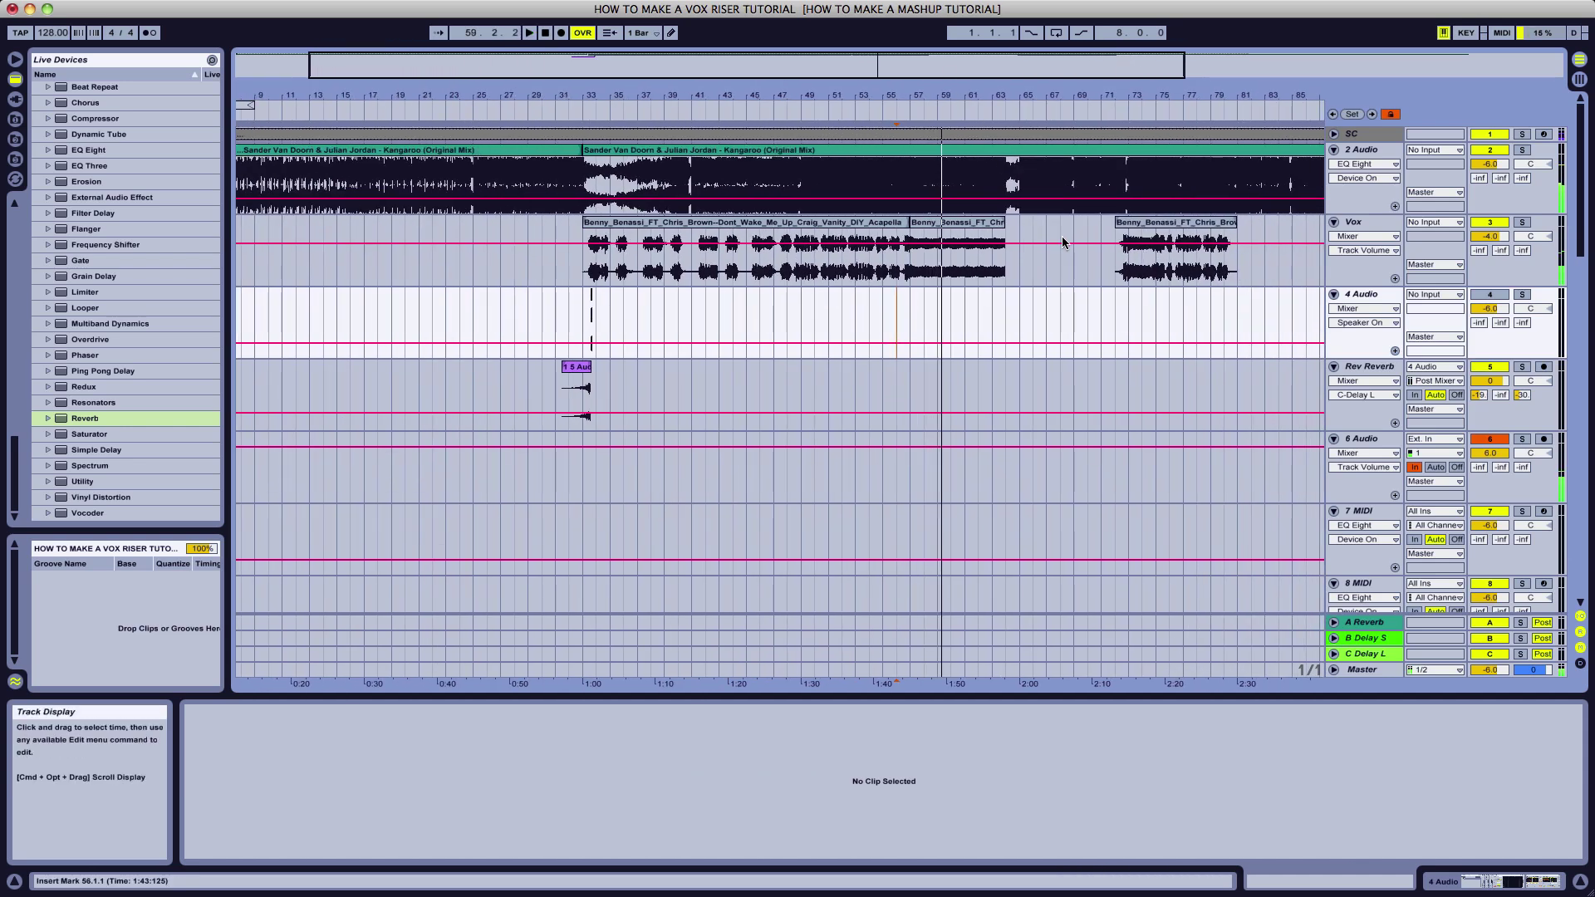
{"action": "scroll", "coordinate": [937, 95], "scroll_direction": "down", "scroll_amount": 3}
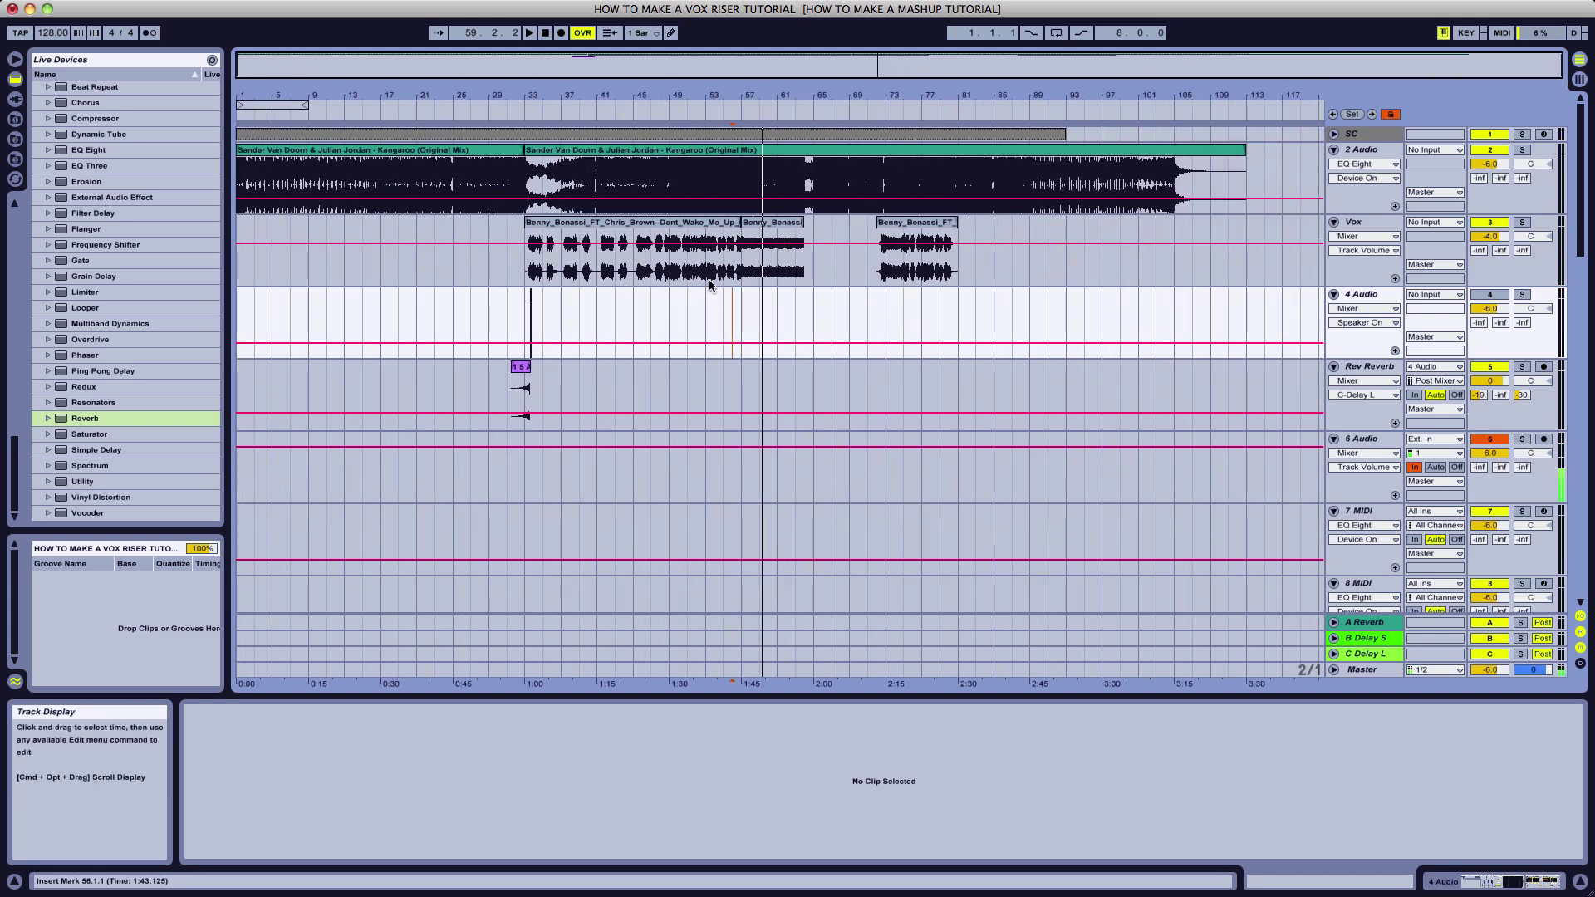
- Find iZotope Nectar among the plug-in devices and add it to the Vox track
{"action": "left_click", "coordinate": [648, 264]}
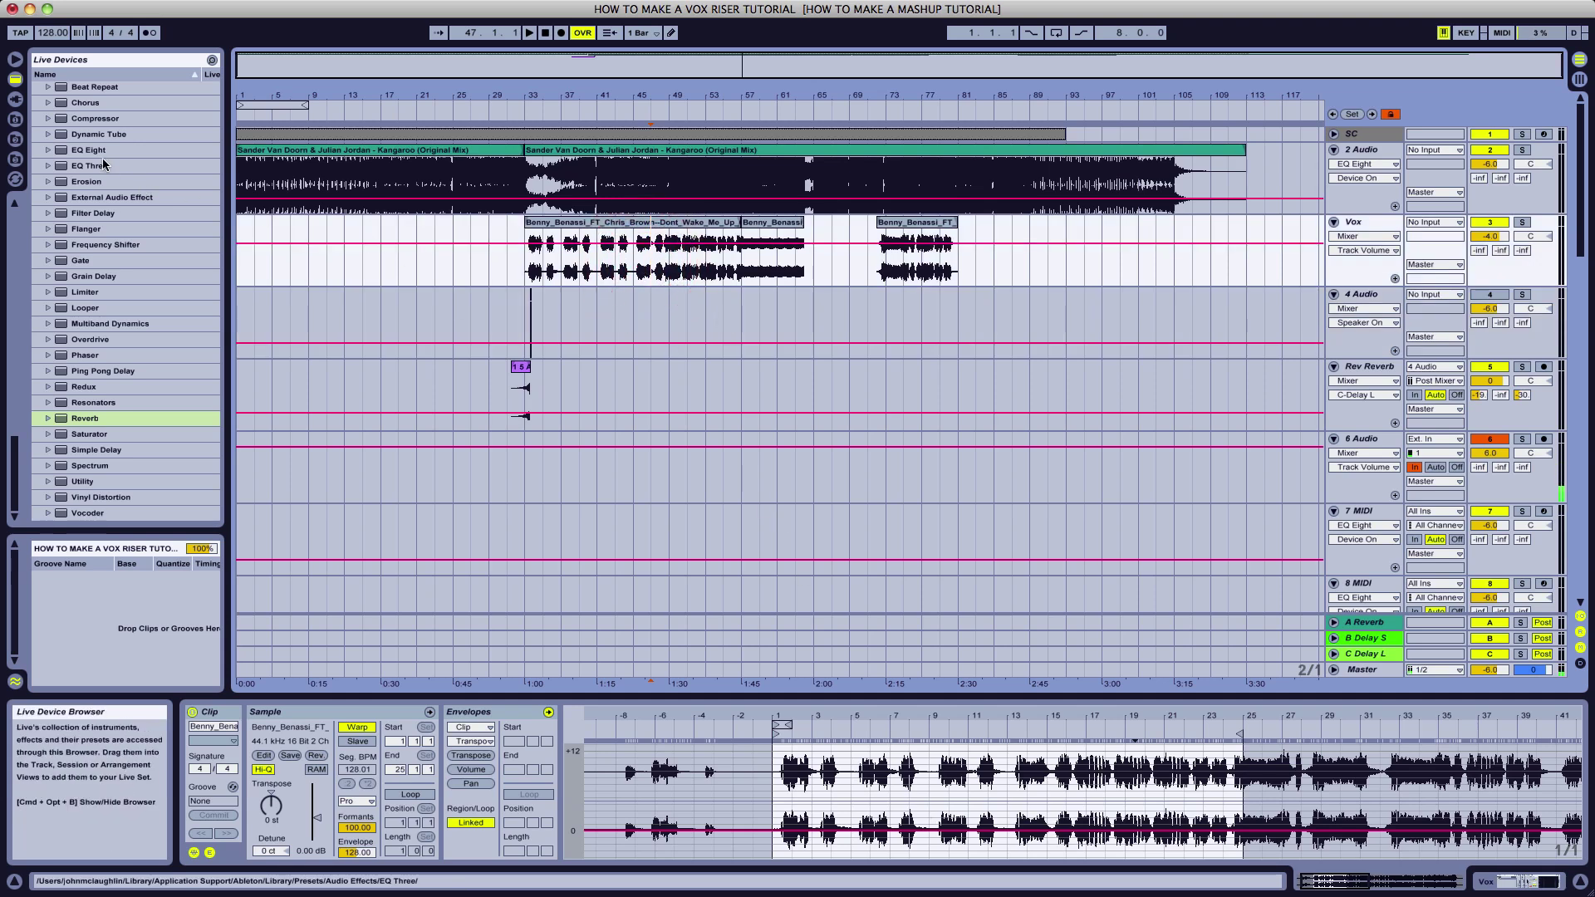
{"action": "left_click", "coordinate": [15, 99]}
{"action": "scroll", "coordinate": [119, 285], "scroll_direction": "up", "scroll_amount": 15}
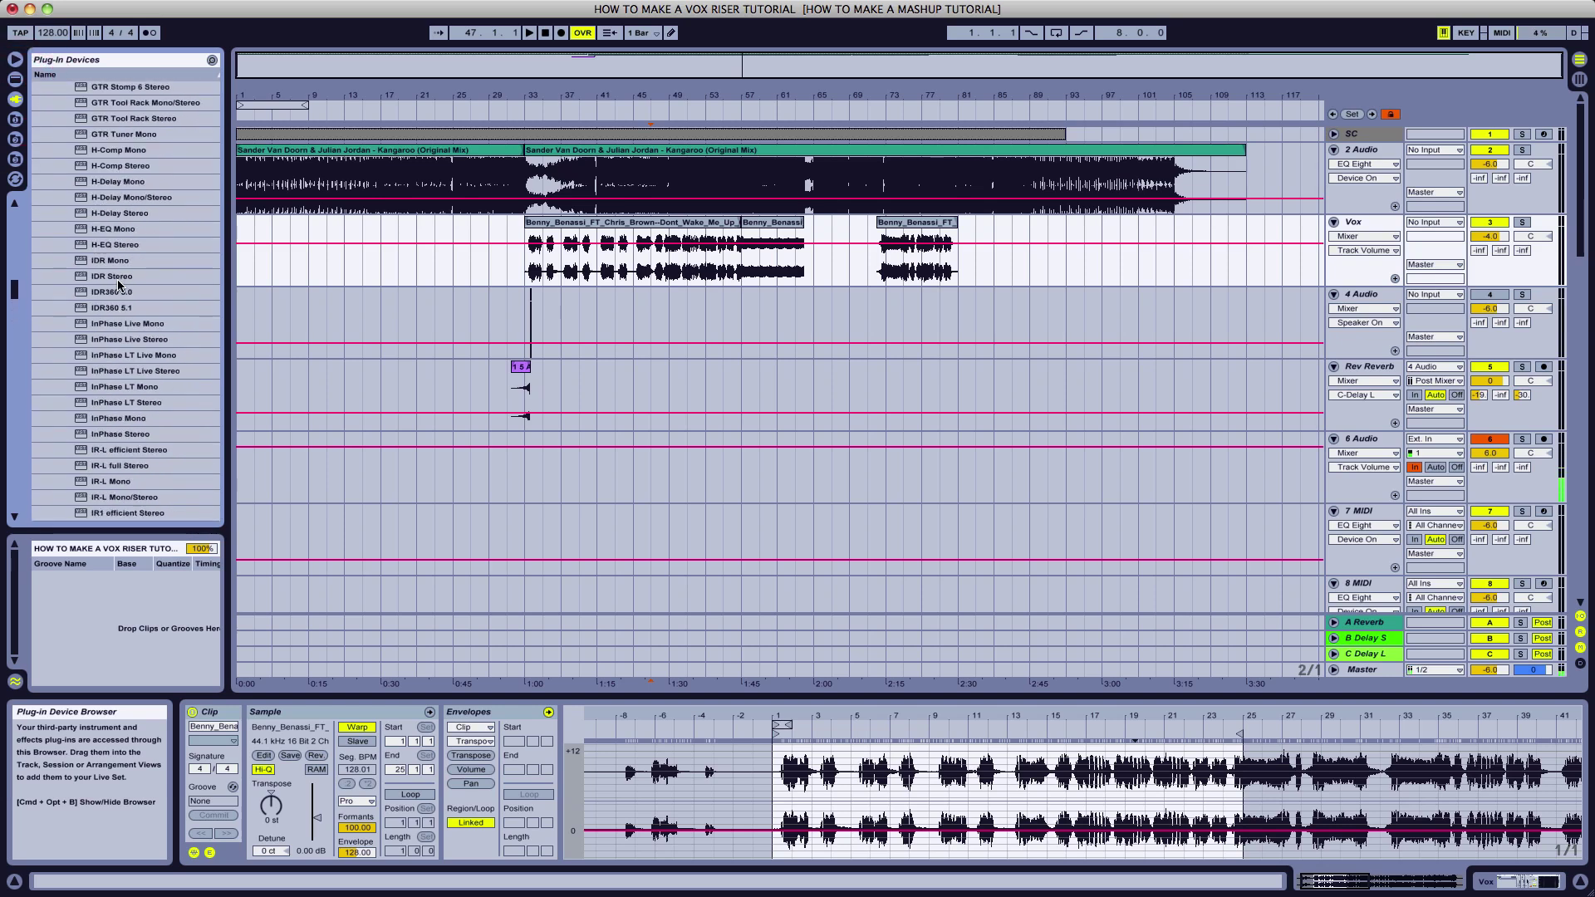
{"action": "scroll", "coordinate": [119, 286], "scroll_direction": "down", "scroll_amount": 20}
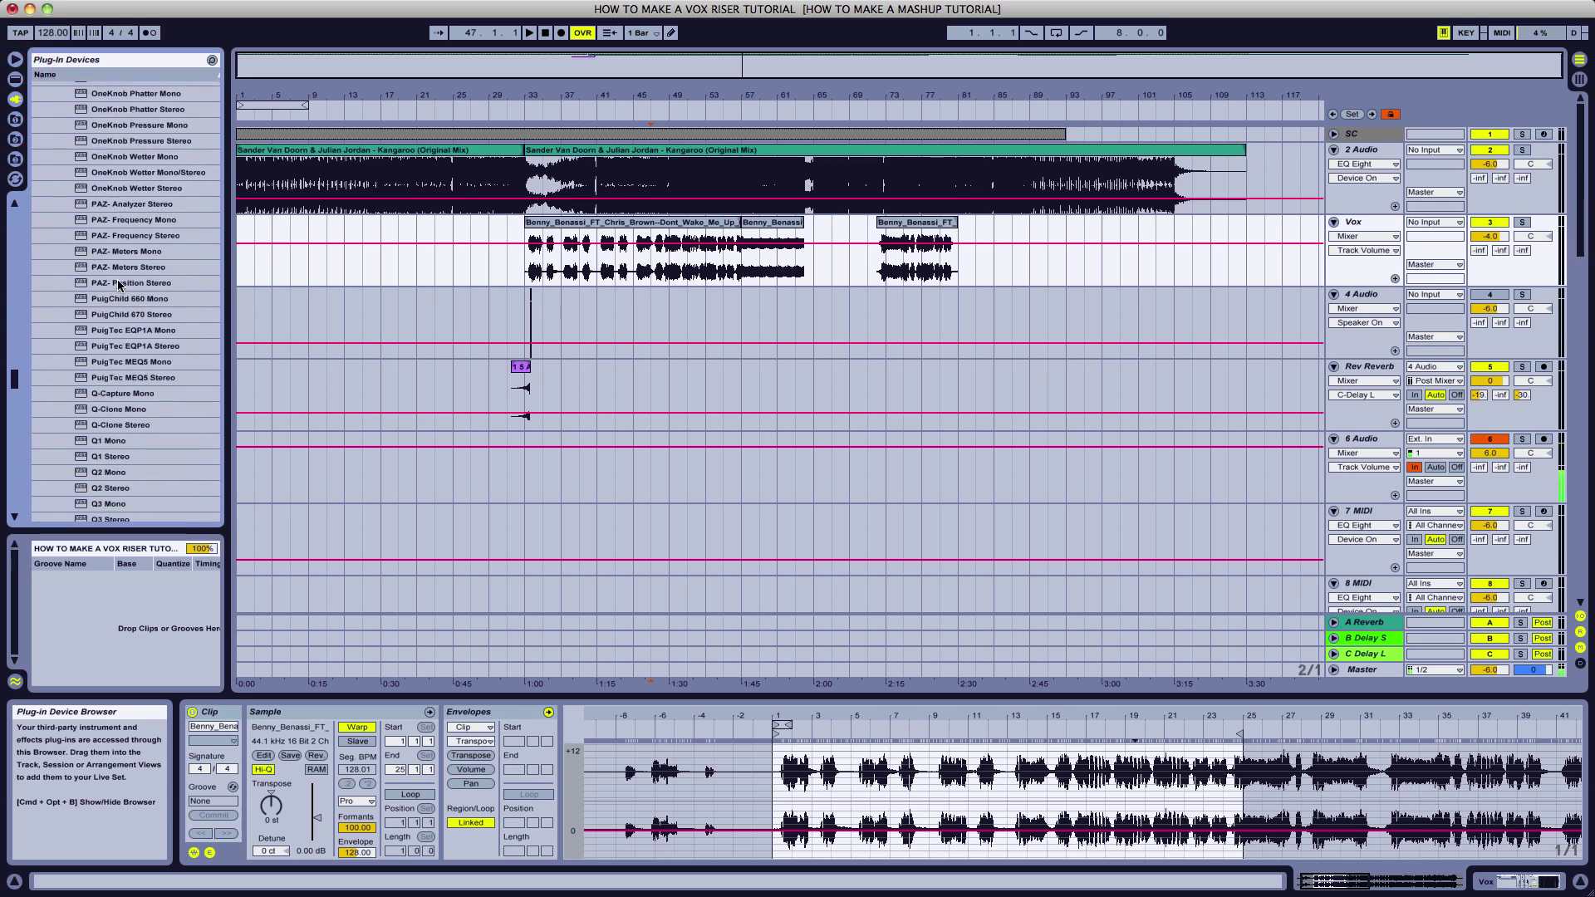
{"action": "scroll", "coordinate": [119, 286], "scroll_direction": "up", "scroll_amount": 12}
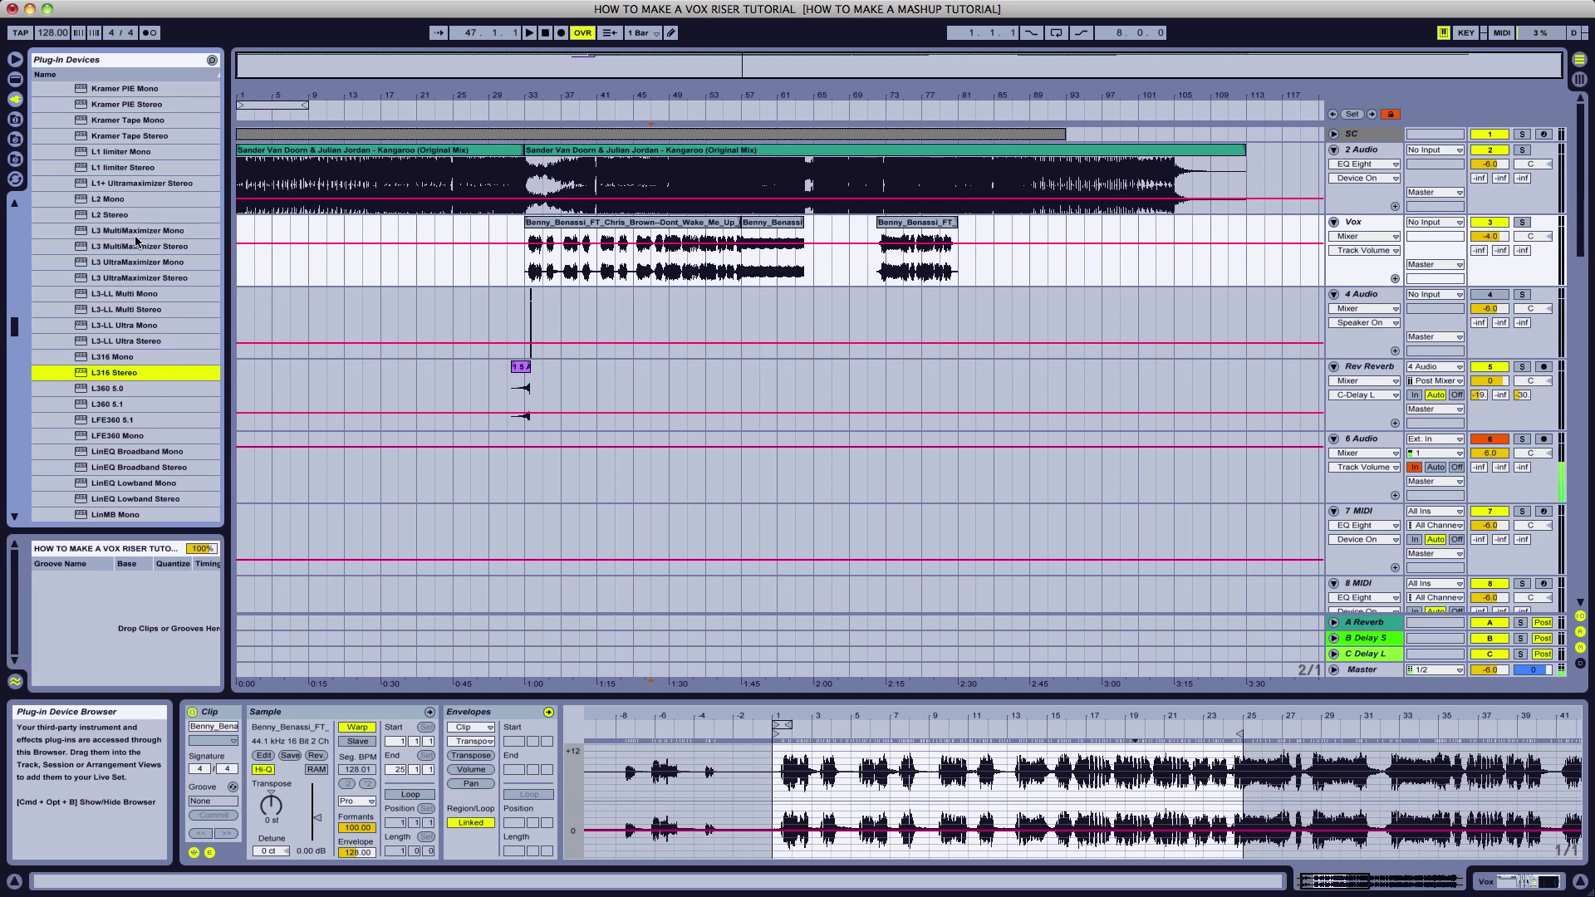
{"action": "scroll", "coordinate": [121, 255], "scroll_direction": "down", "scroll_amount": 6}
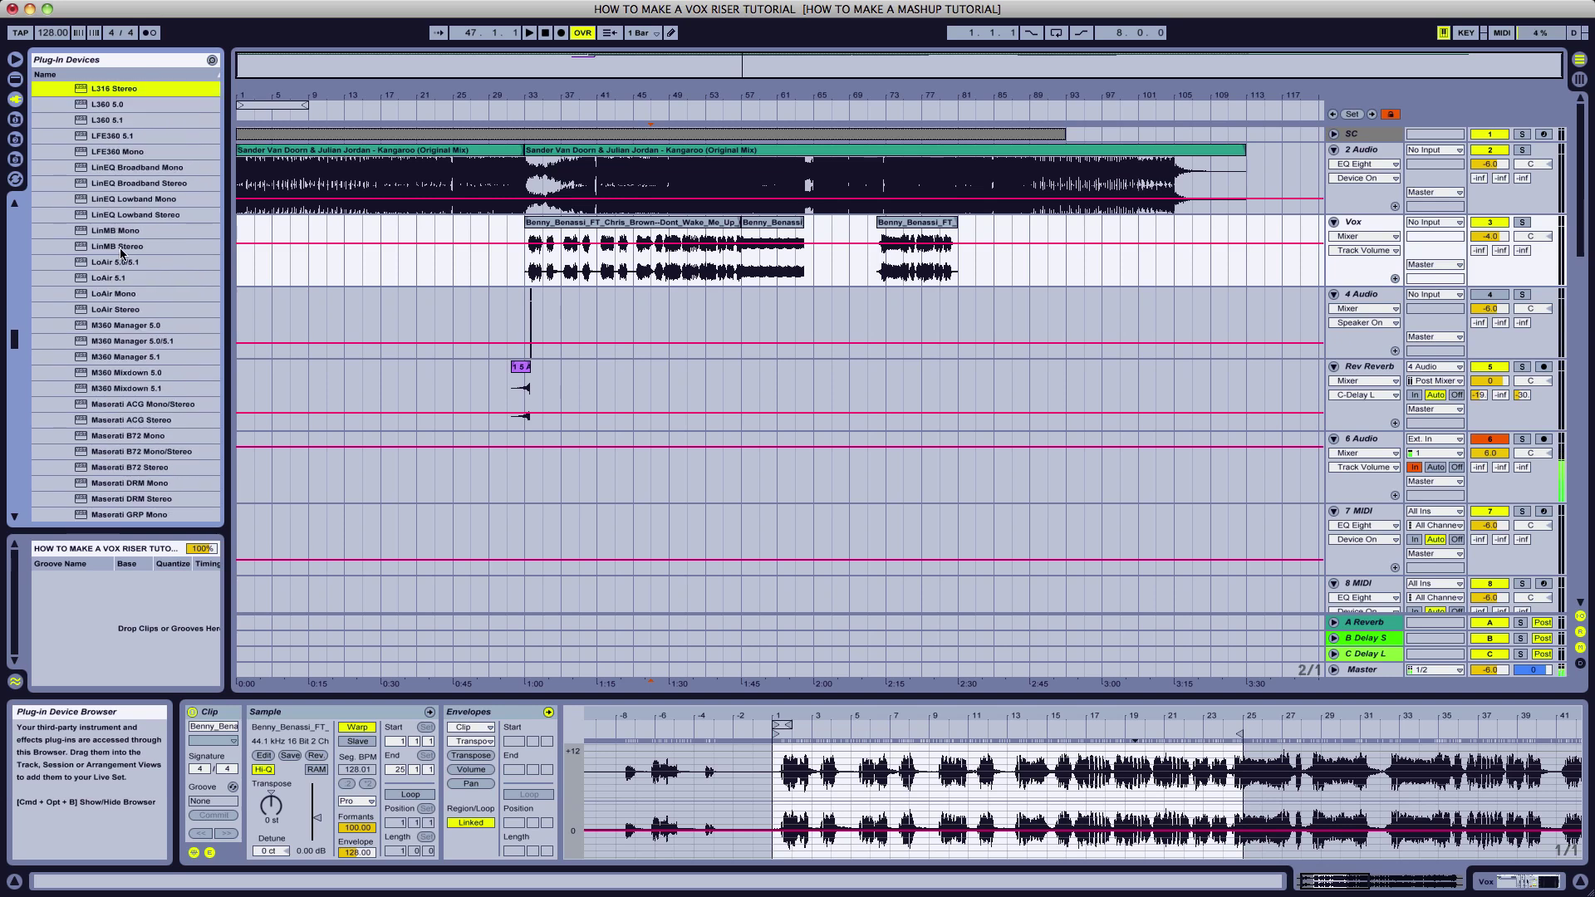
{"action": "scroll", "coordinate": [121, 255], "scroll_direction": "down", "scroll_amount": 9}
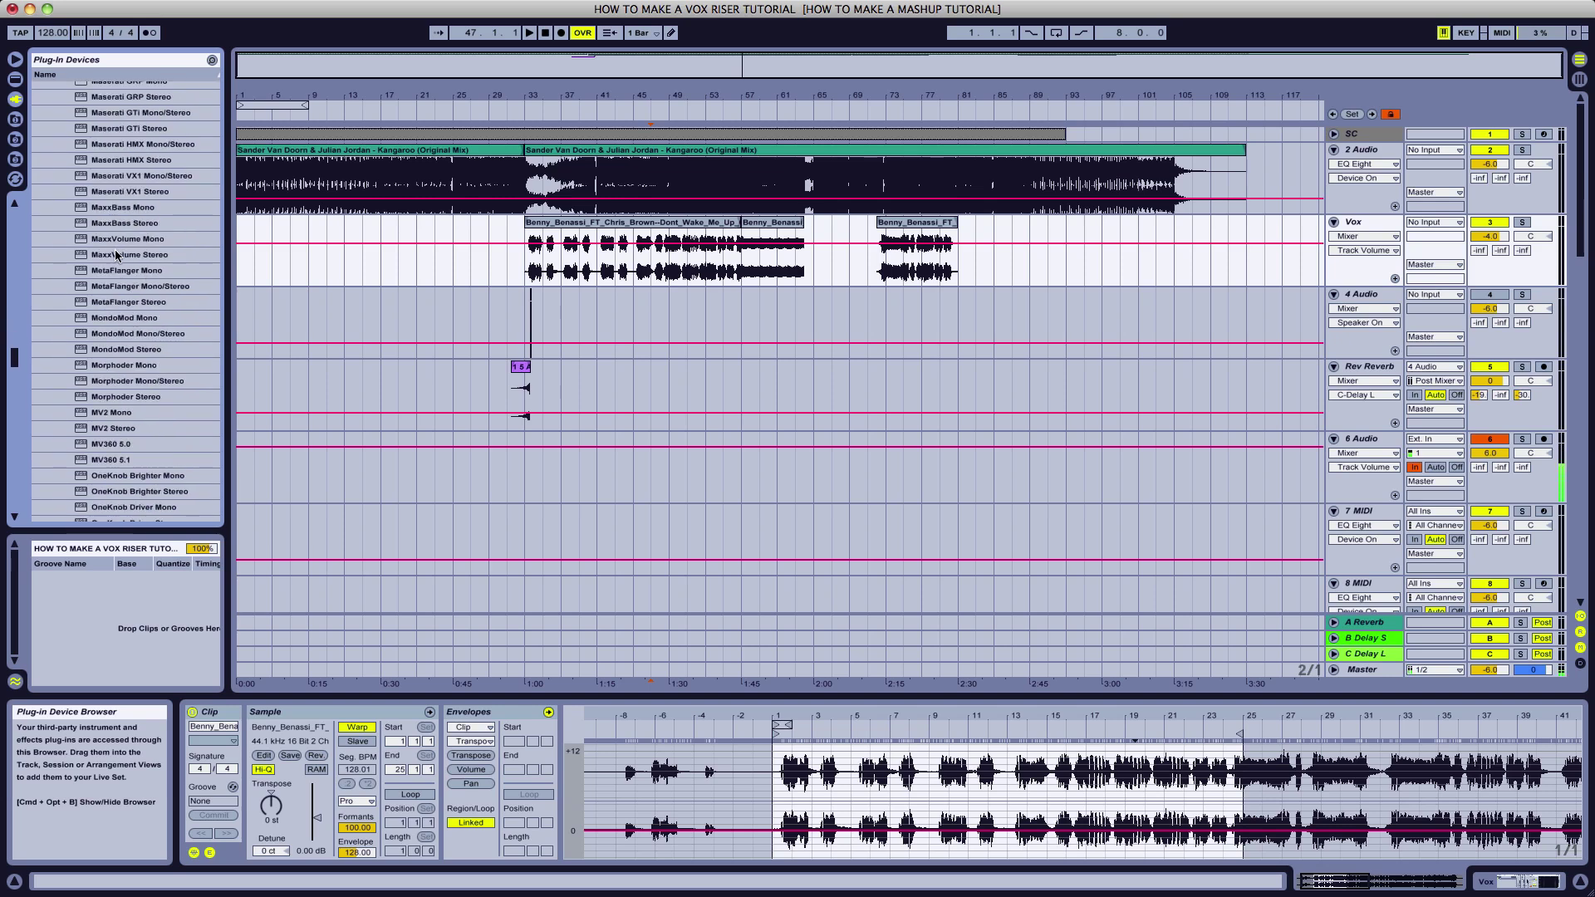
{"action": "scroll", "coordinate": [116, 255], "scroll_direction": "down", "scroll_amount": 20}
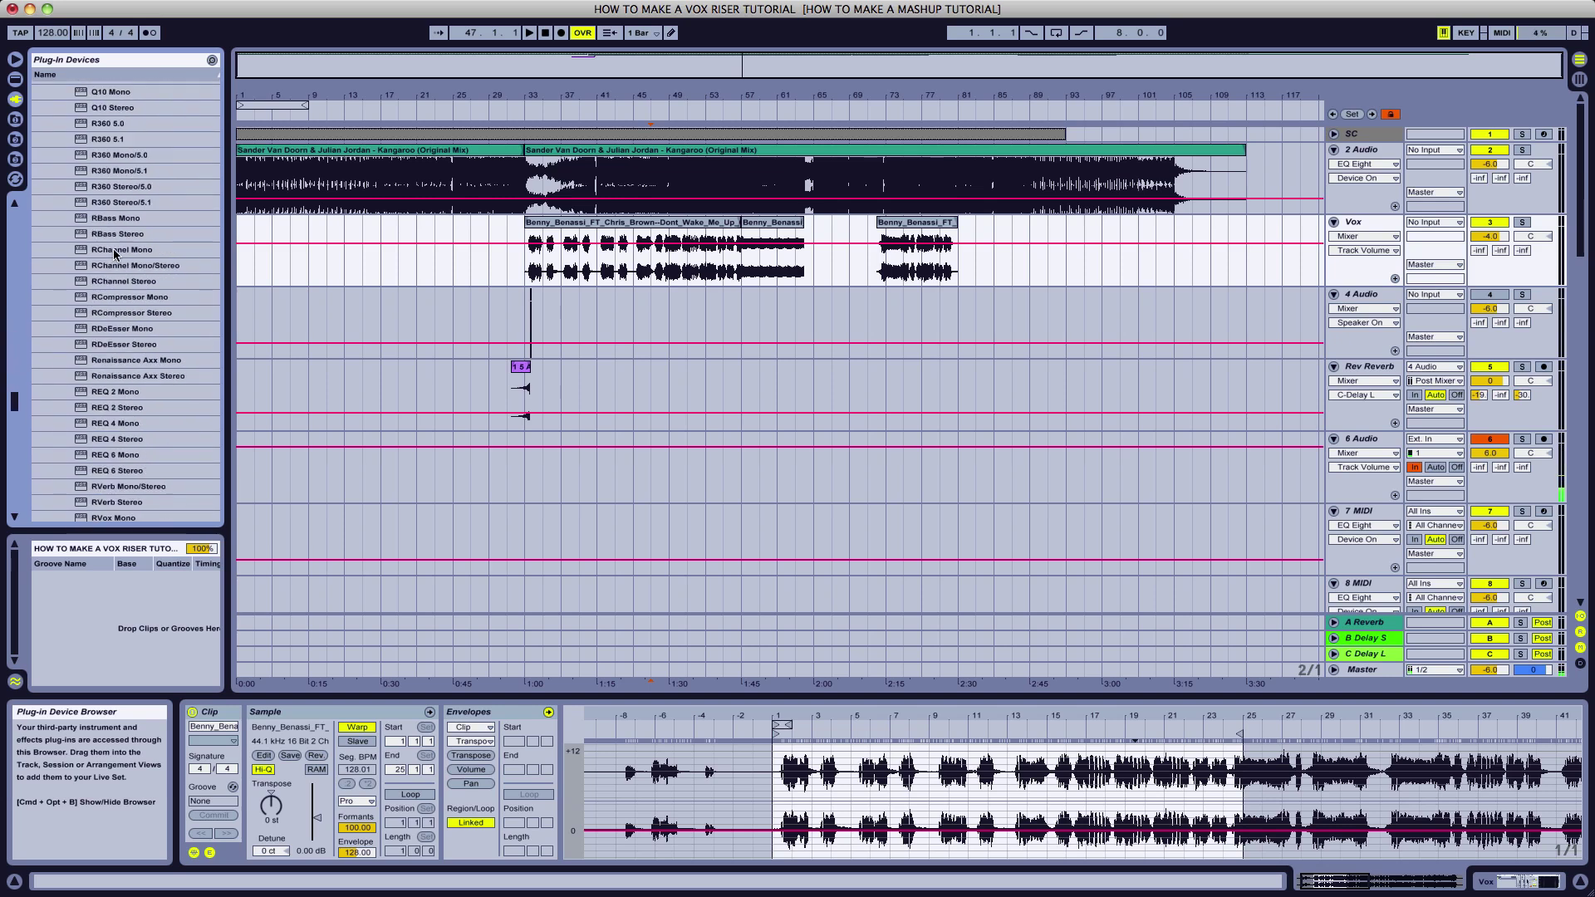
{"action": "scroll", "coordinate": [116, 258], "scroll_direction": "down", "scroll_amount": 20}
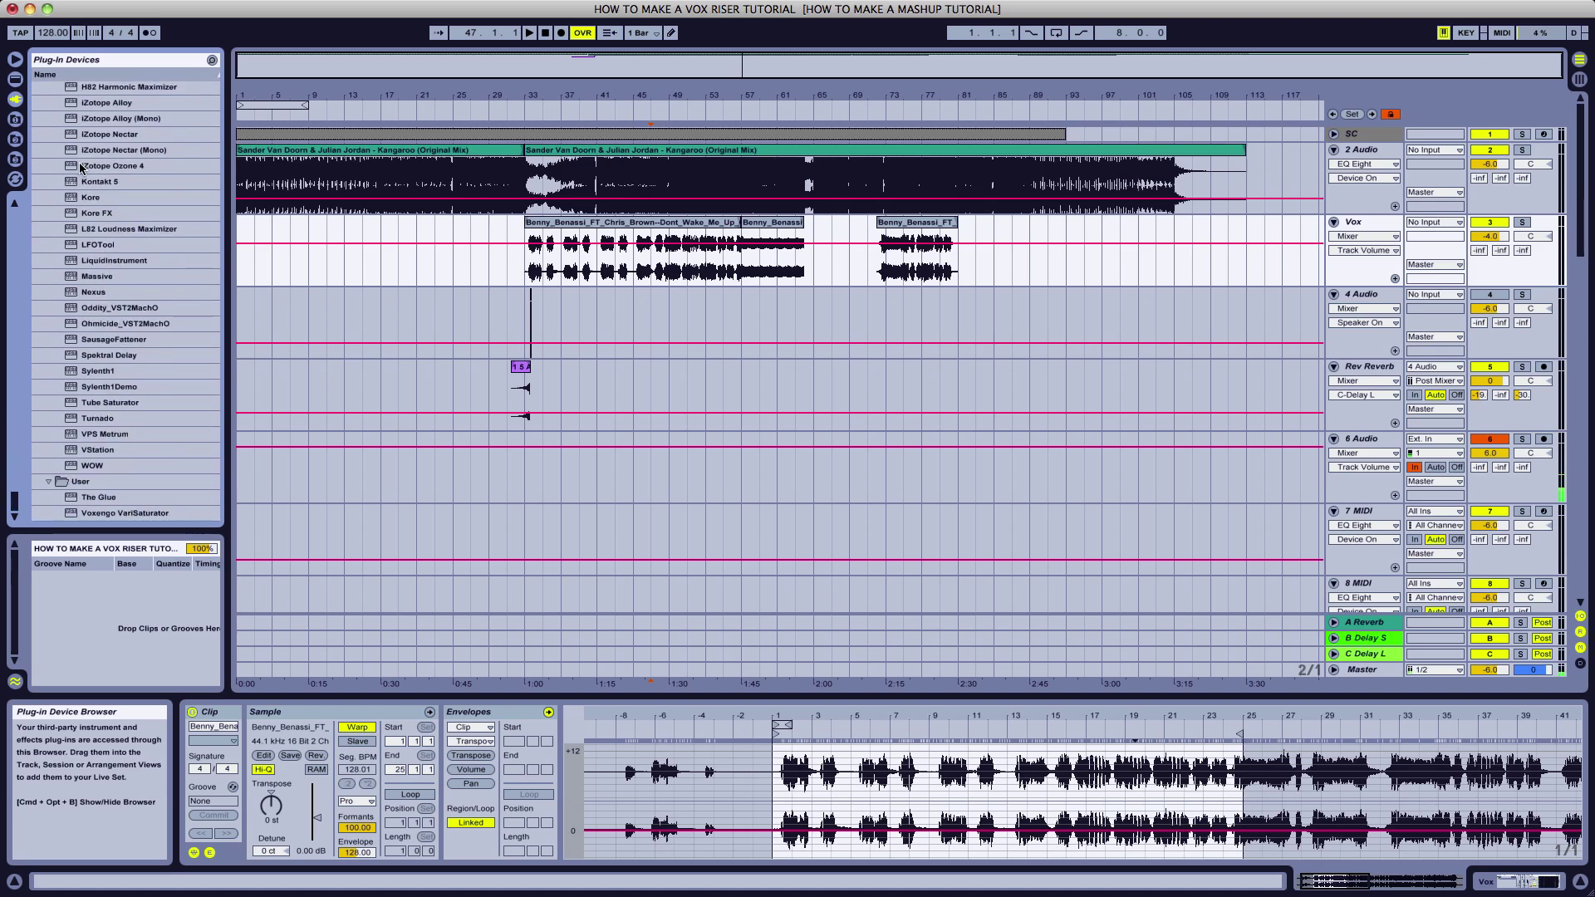
{"action": "left_click", "coordinate": [73, 134]}
{"action": "left_click", "coordinate": [669, 239]}
{"action": "left_click", "coordinate": [692, 270]}
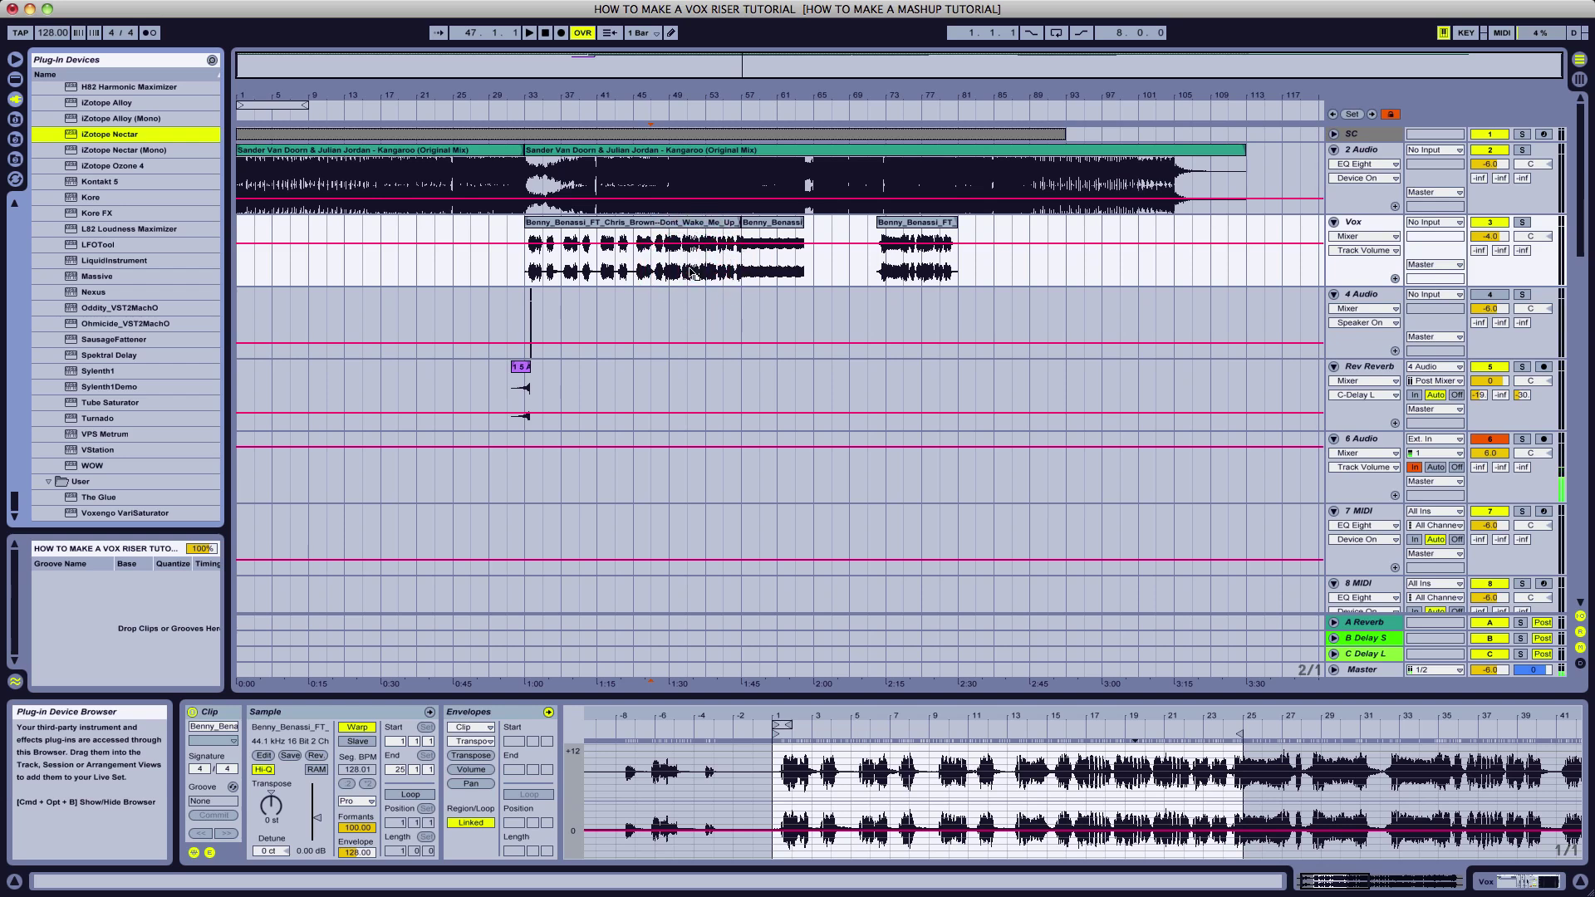
{"action": "left_click_drag", "start_coordinate": [137, 147], "coordinate": [1271, 188]}
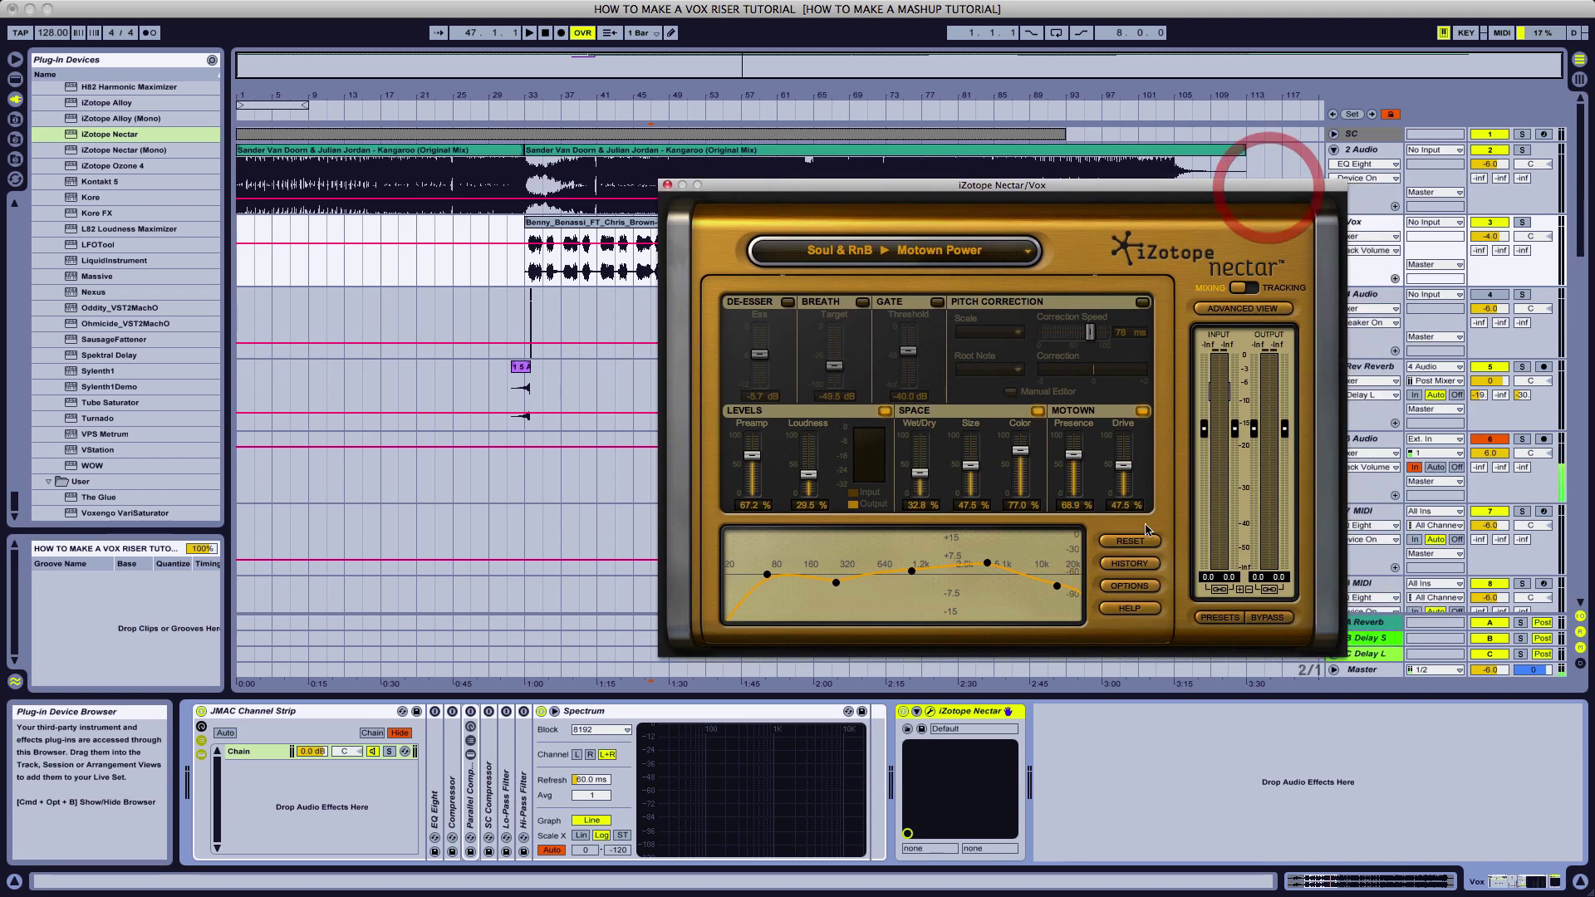
- Reorder the Vox track's effects so iZotope Nectar sits before the JMAC Channel Strip
{"action": "left_click", "coordinate": [277, 711]}
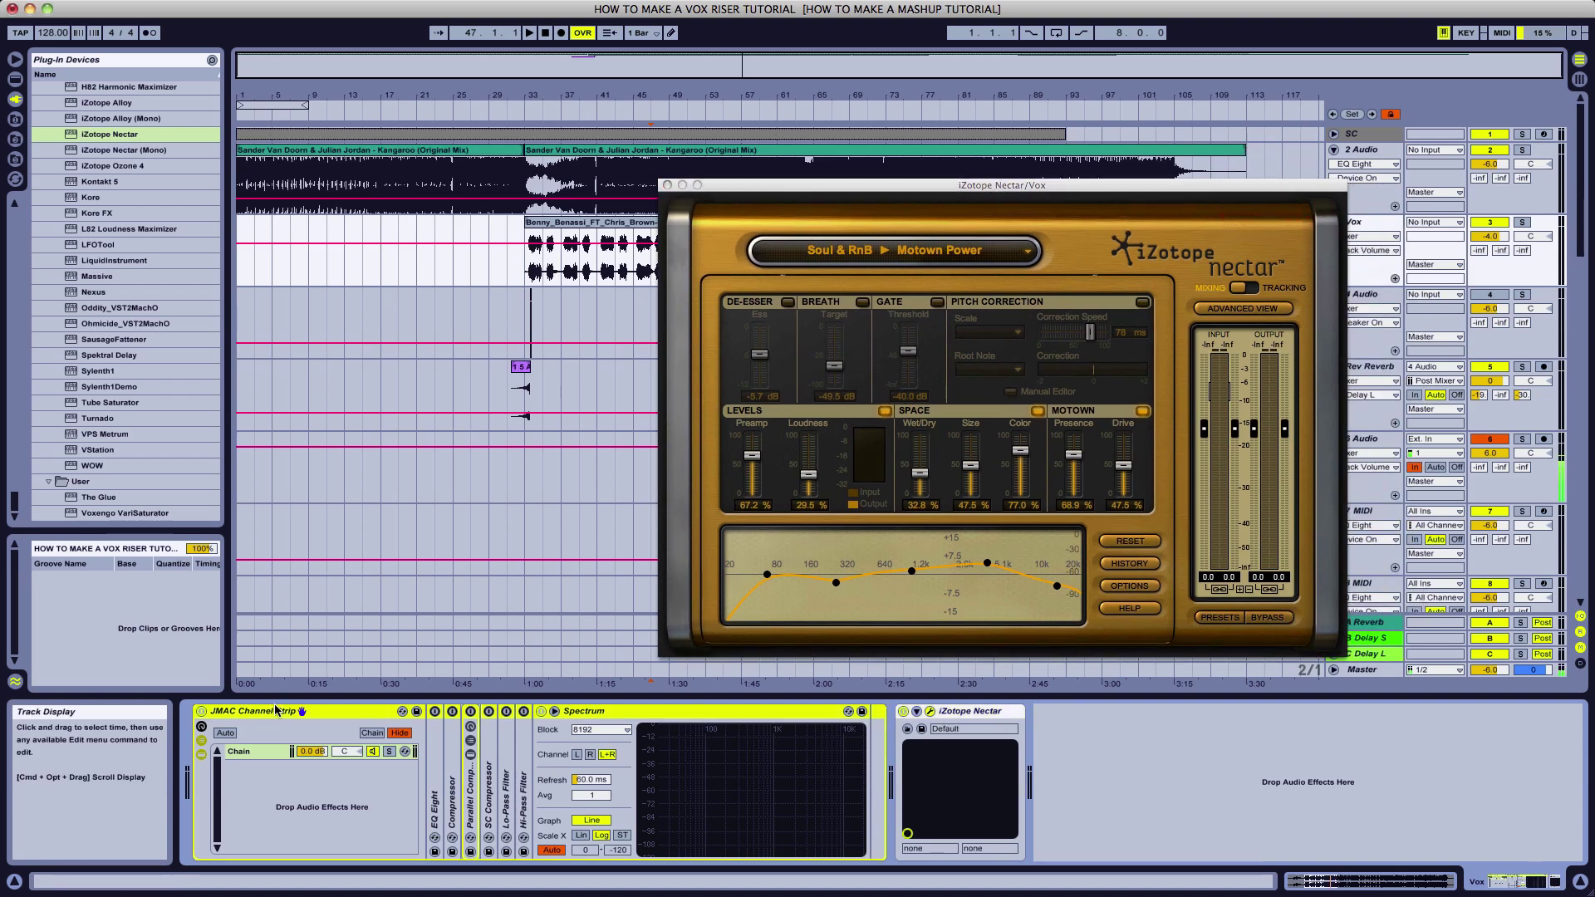
{"action": "left_click", "coordinate": [245, 751]}
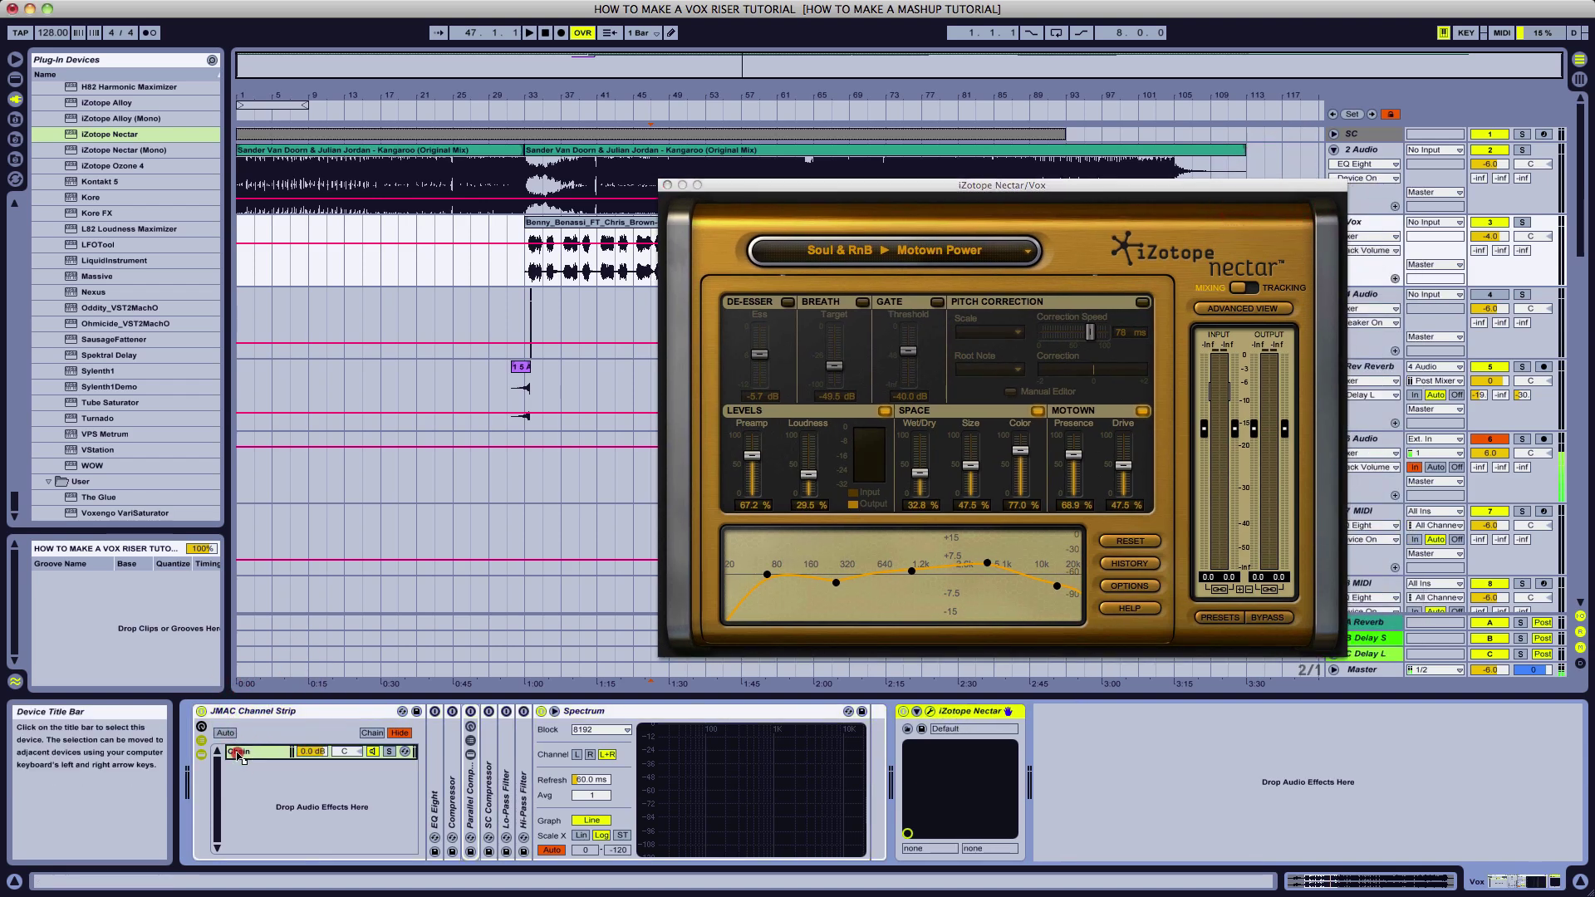
{"action": "left_click_drag", "start_coordinate": [200, 765], "coordinate": [514, 708]}
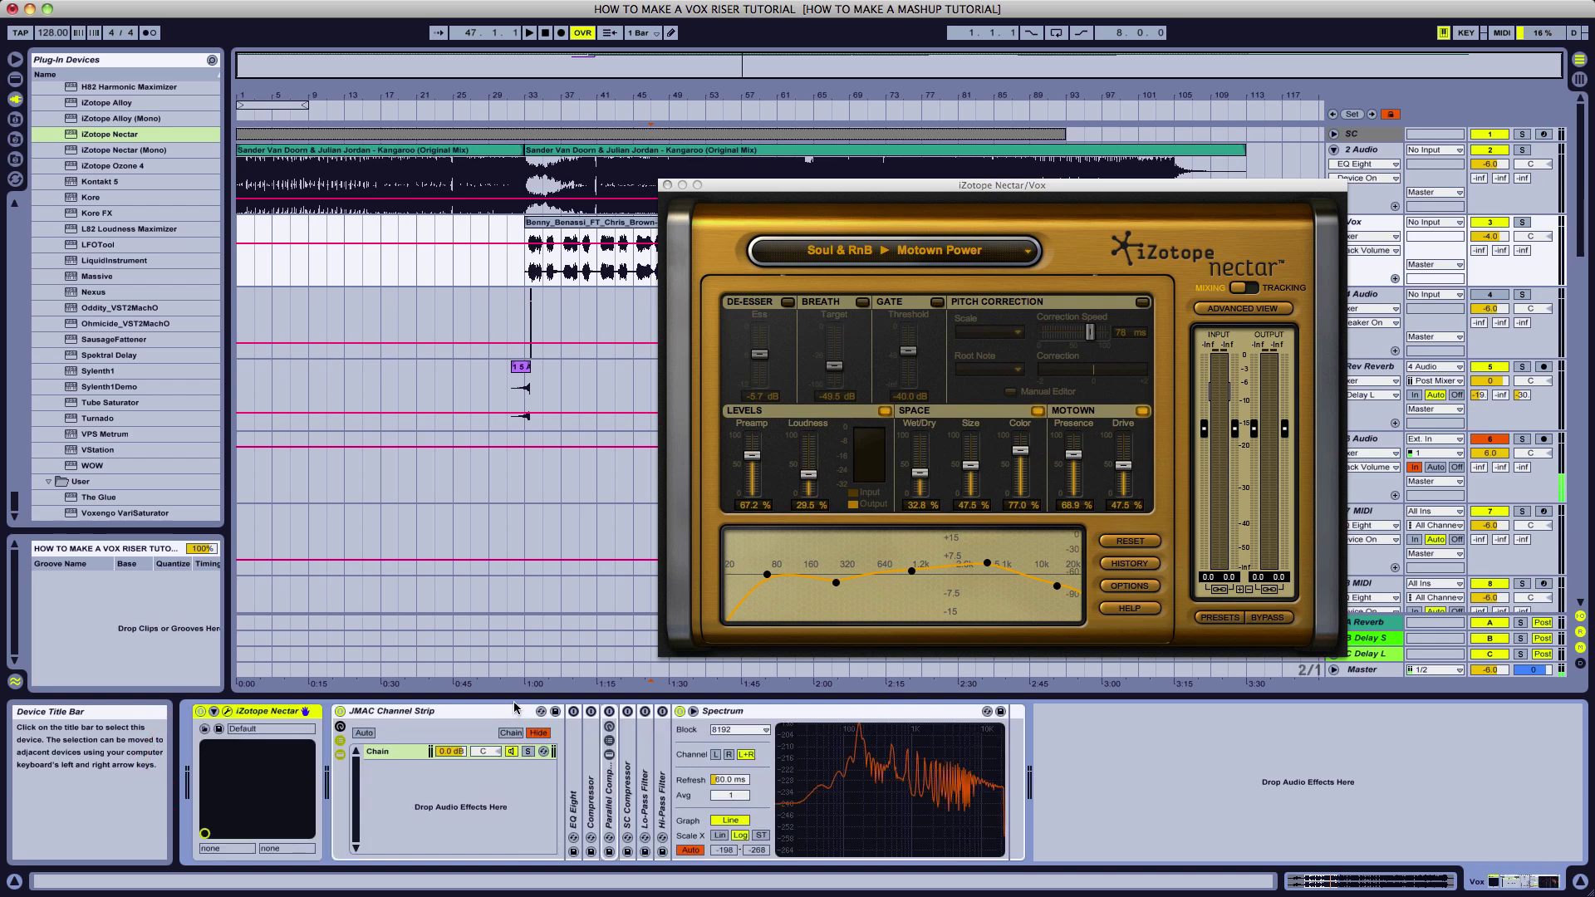
{"action": "mouse_move", "coordinate": [932, 788]}
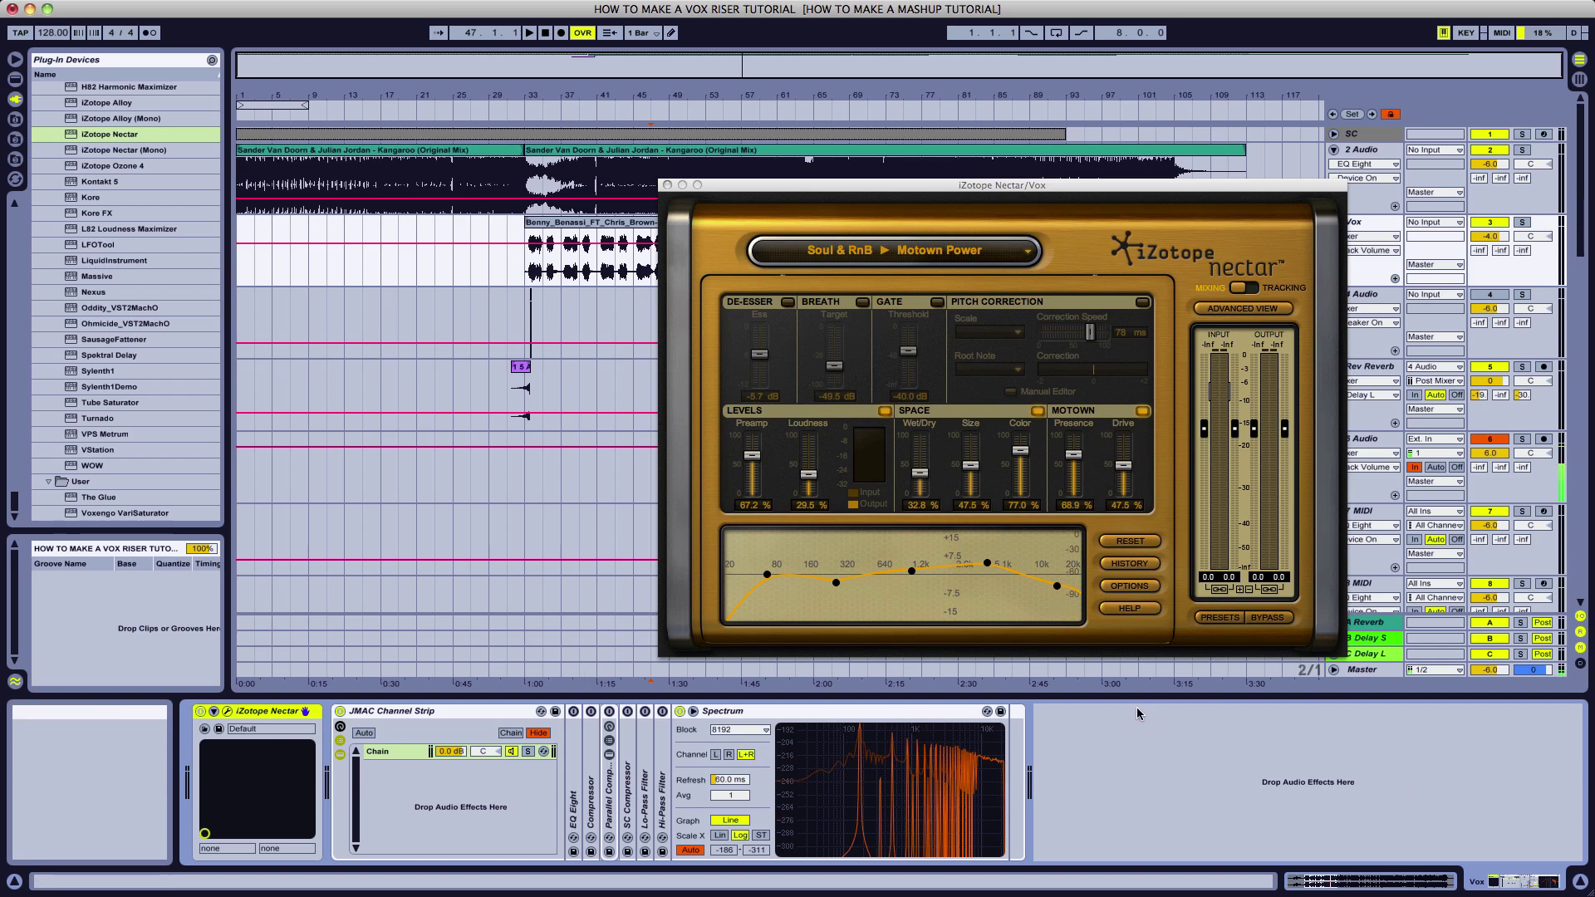
{"action": "left_click", "coordinate": [247, 711]}
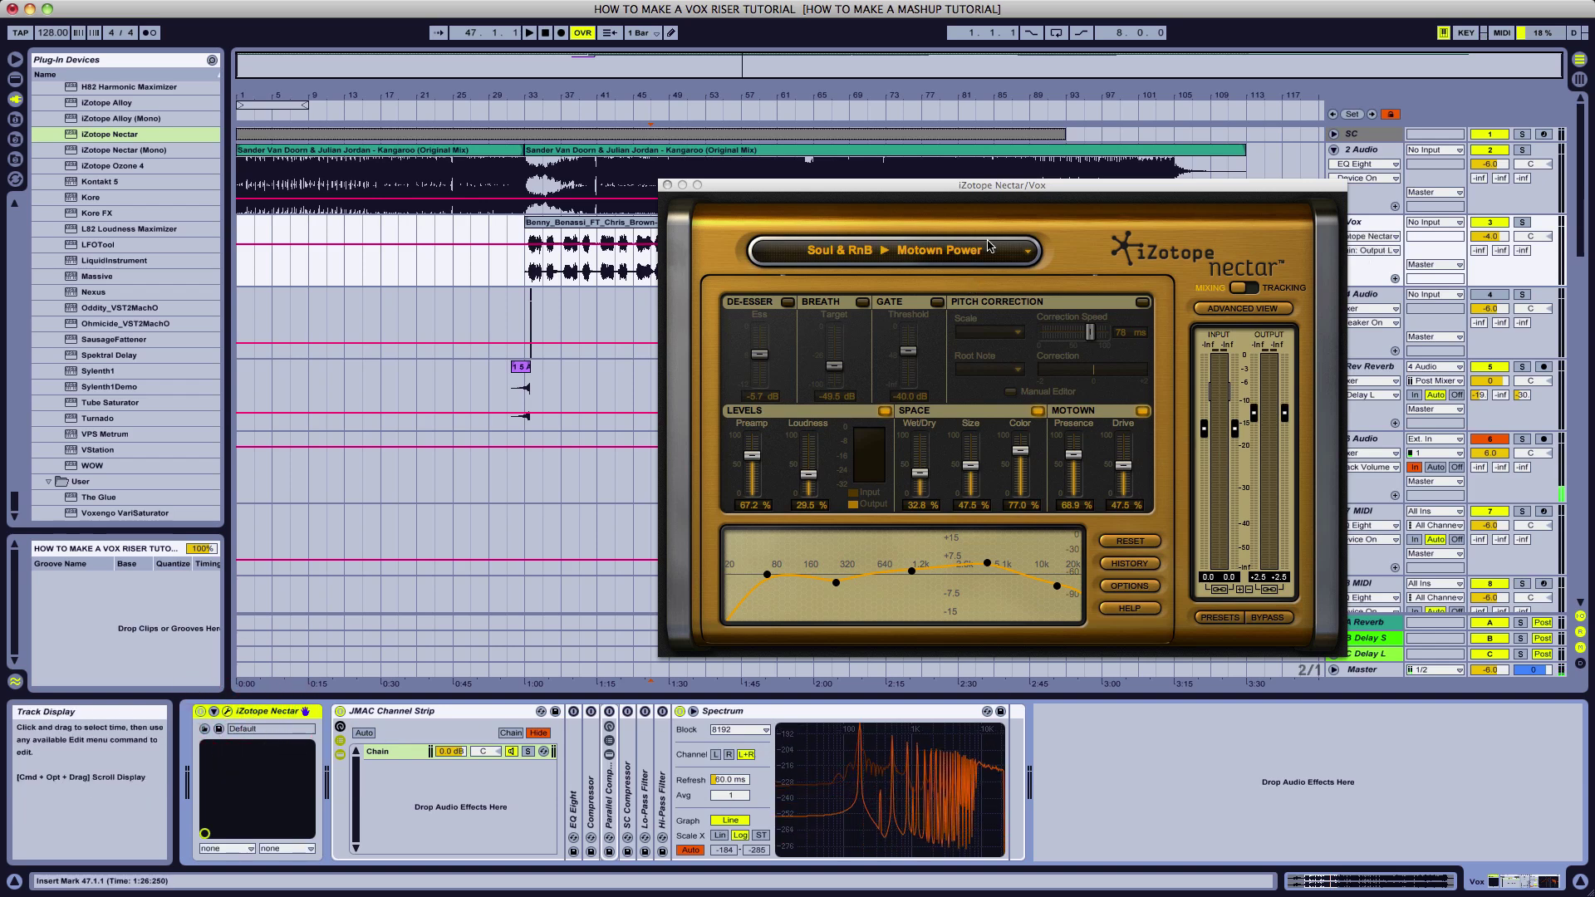
- Load Nectar's Ibiza Summer style from the Dance & Electronic genre
{"action": "left_click_drag", "start_coordinate": [1068, 186], "coordinate": [989, 228]}
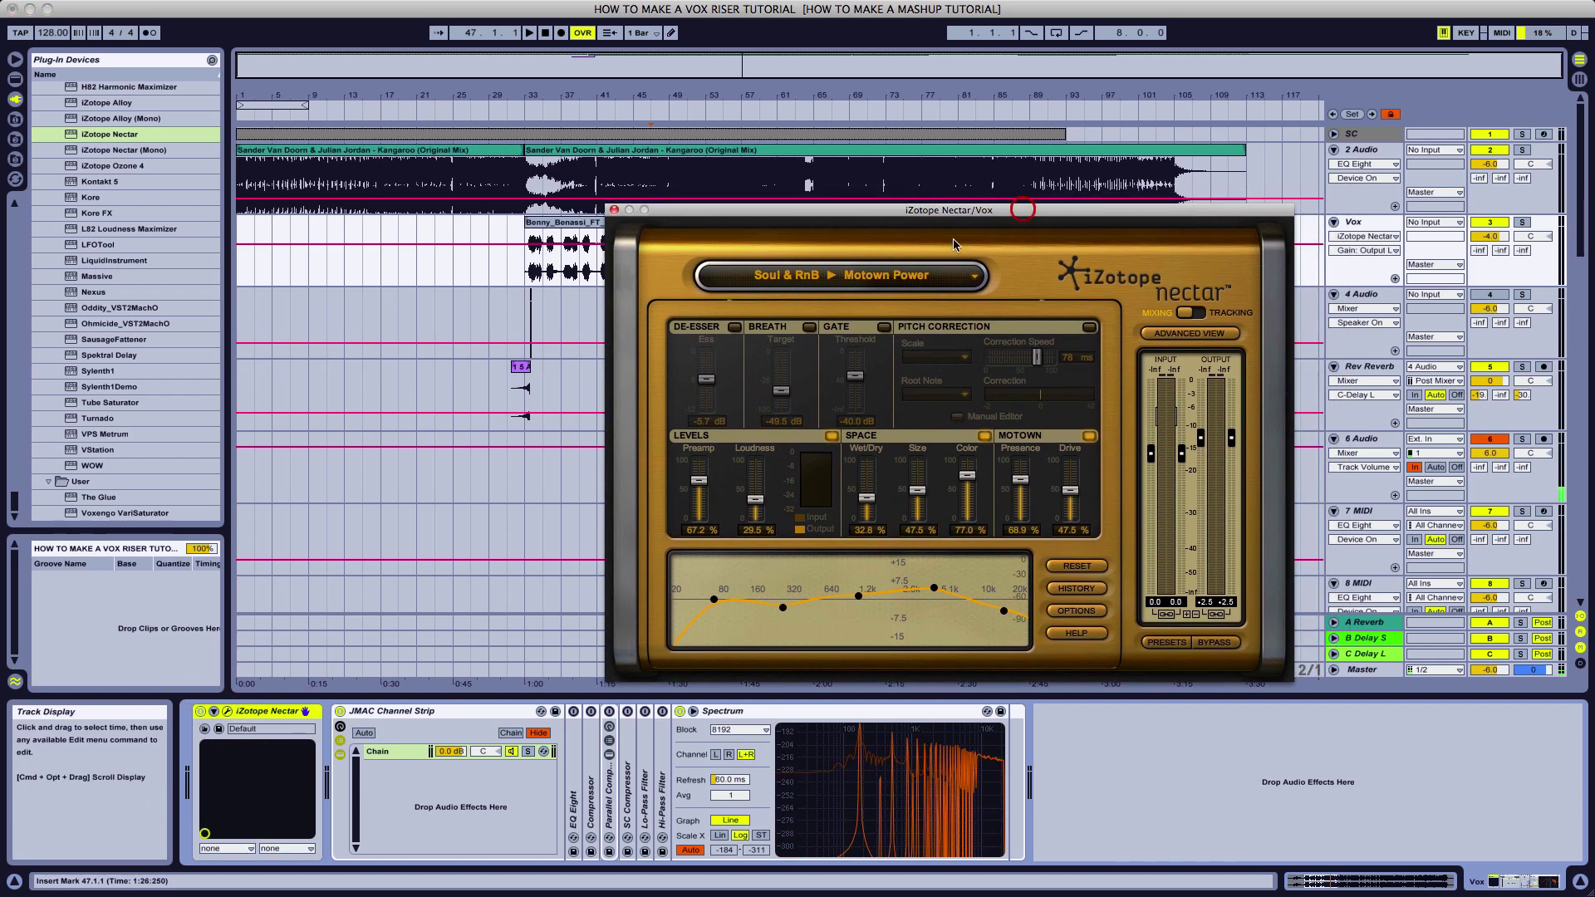
{"action": "left_click", "coordinate": [779, 276]}
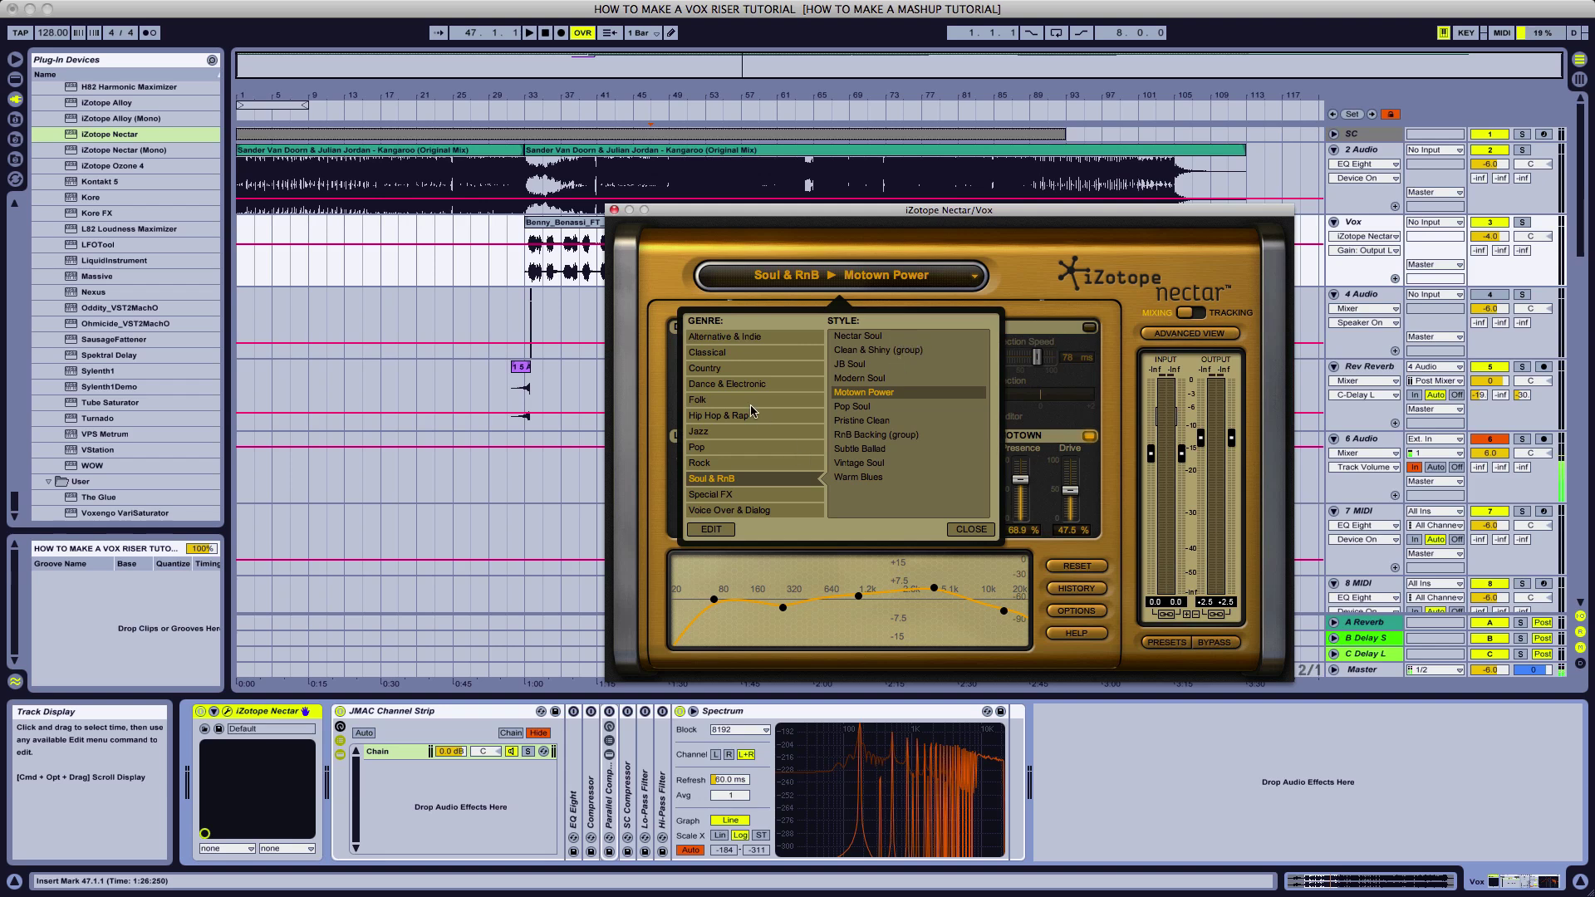
{"action": "left_click", "coordinate": [737, 384]}
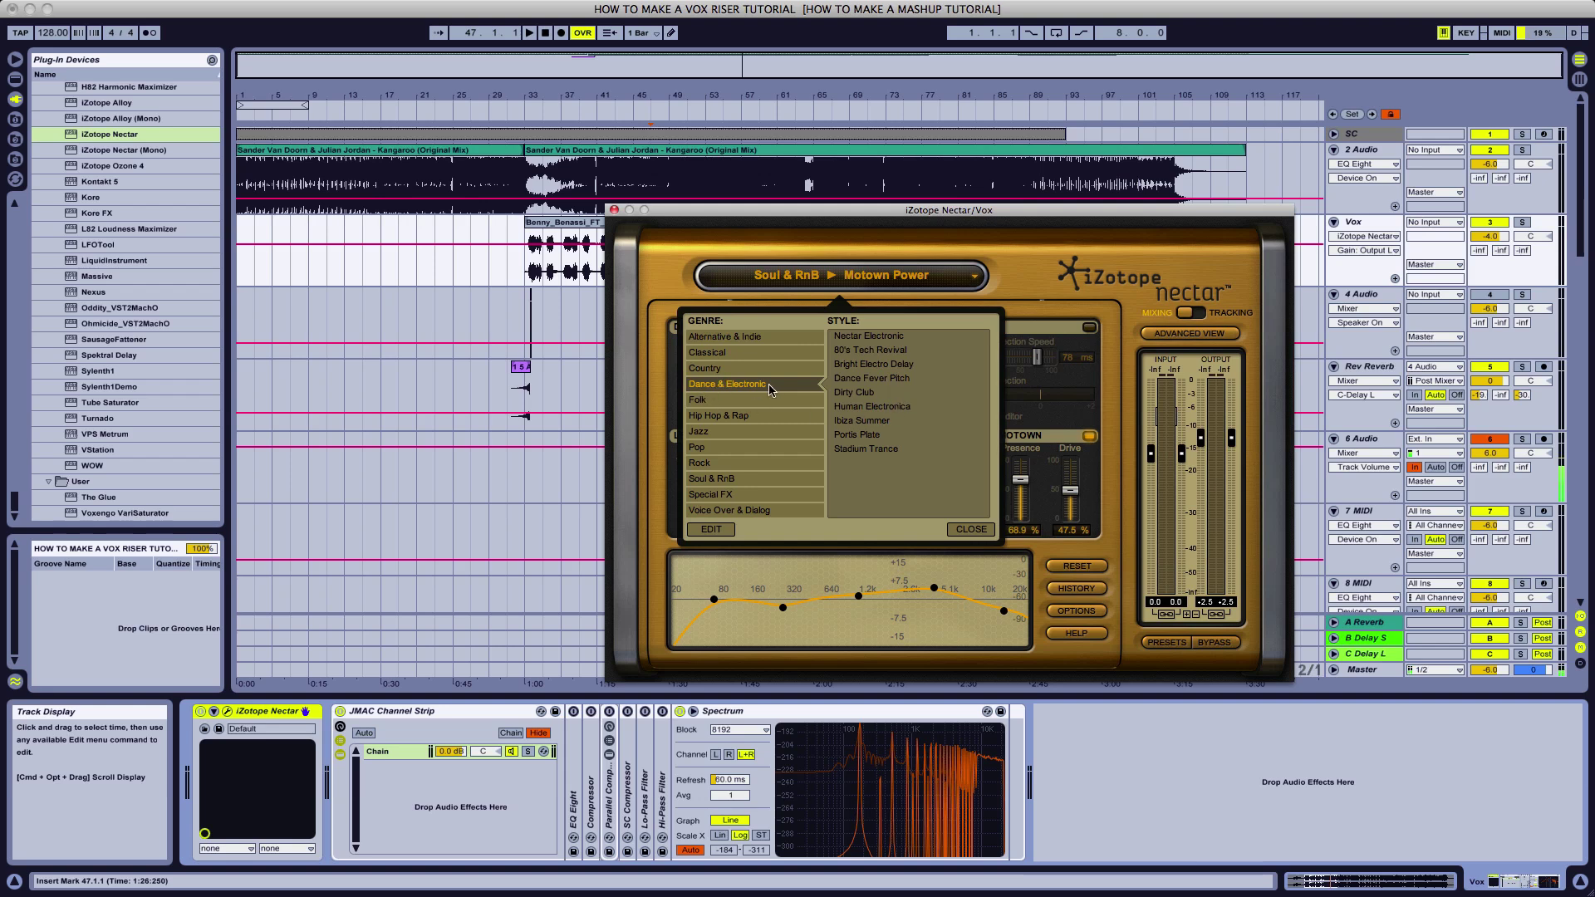
{"action": "left_click", "coordinate": [879, 423]}
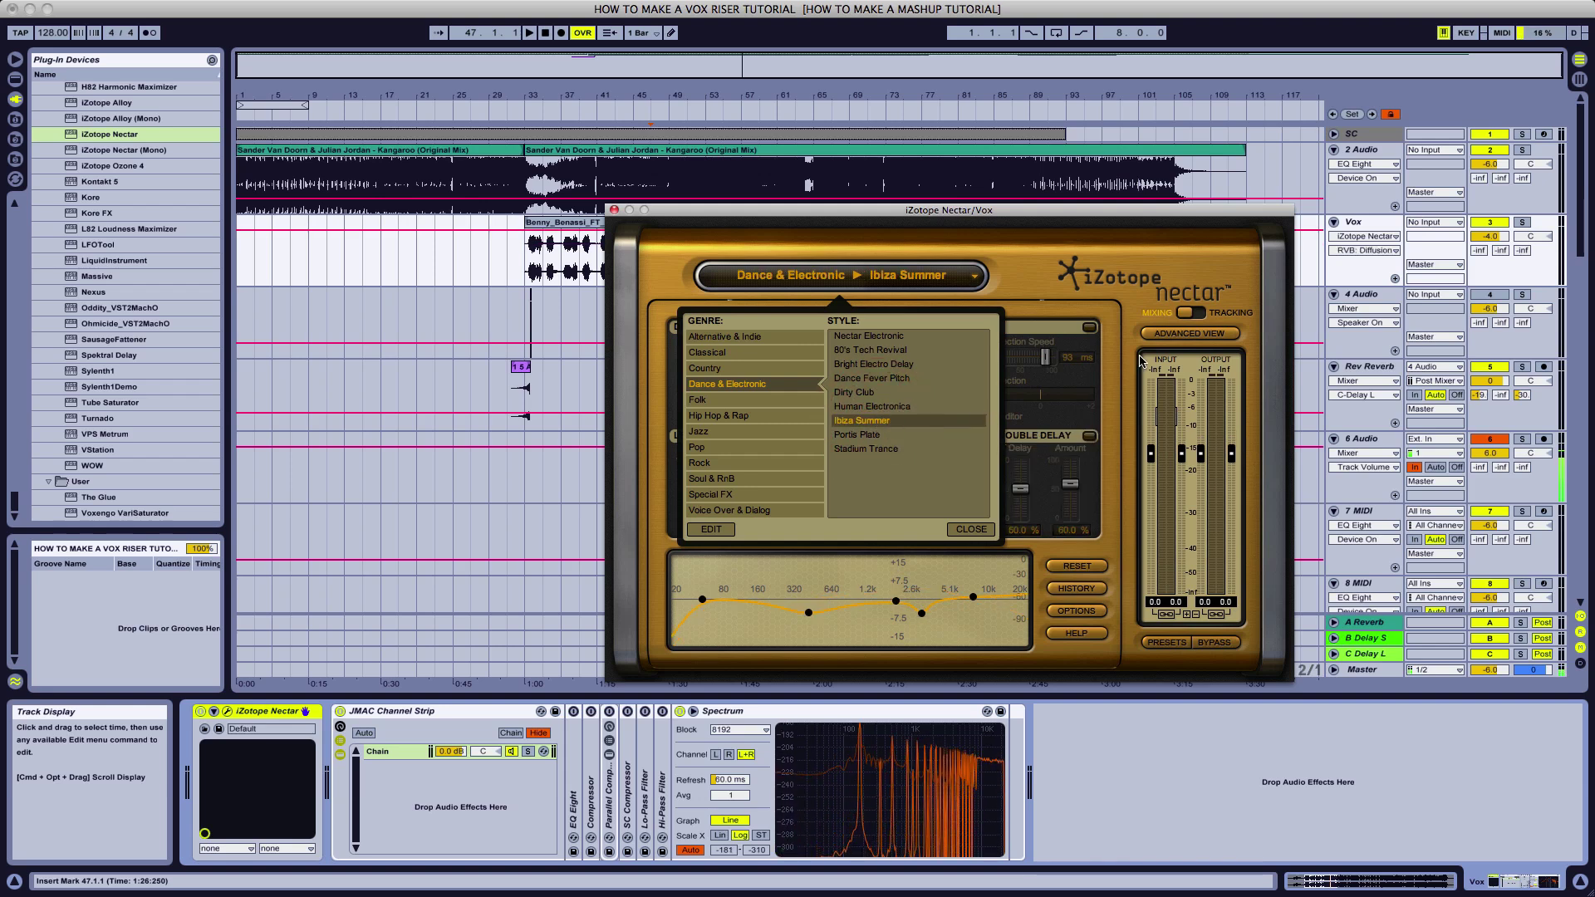
{"action": "left_click", "coordinate": [976, 277]}
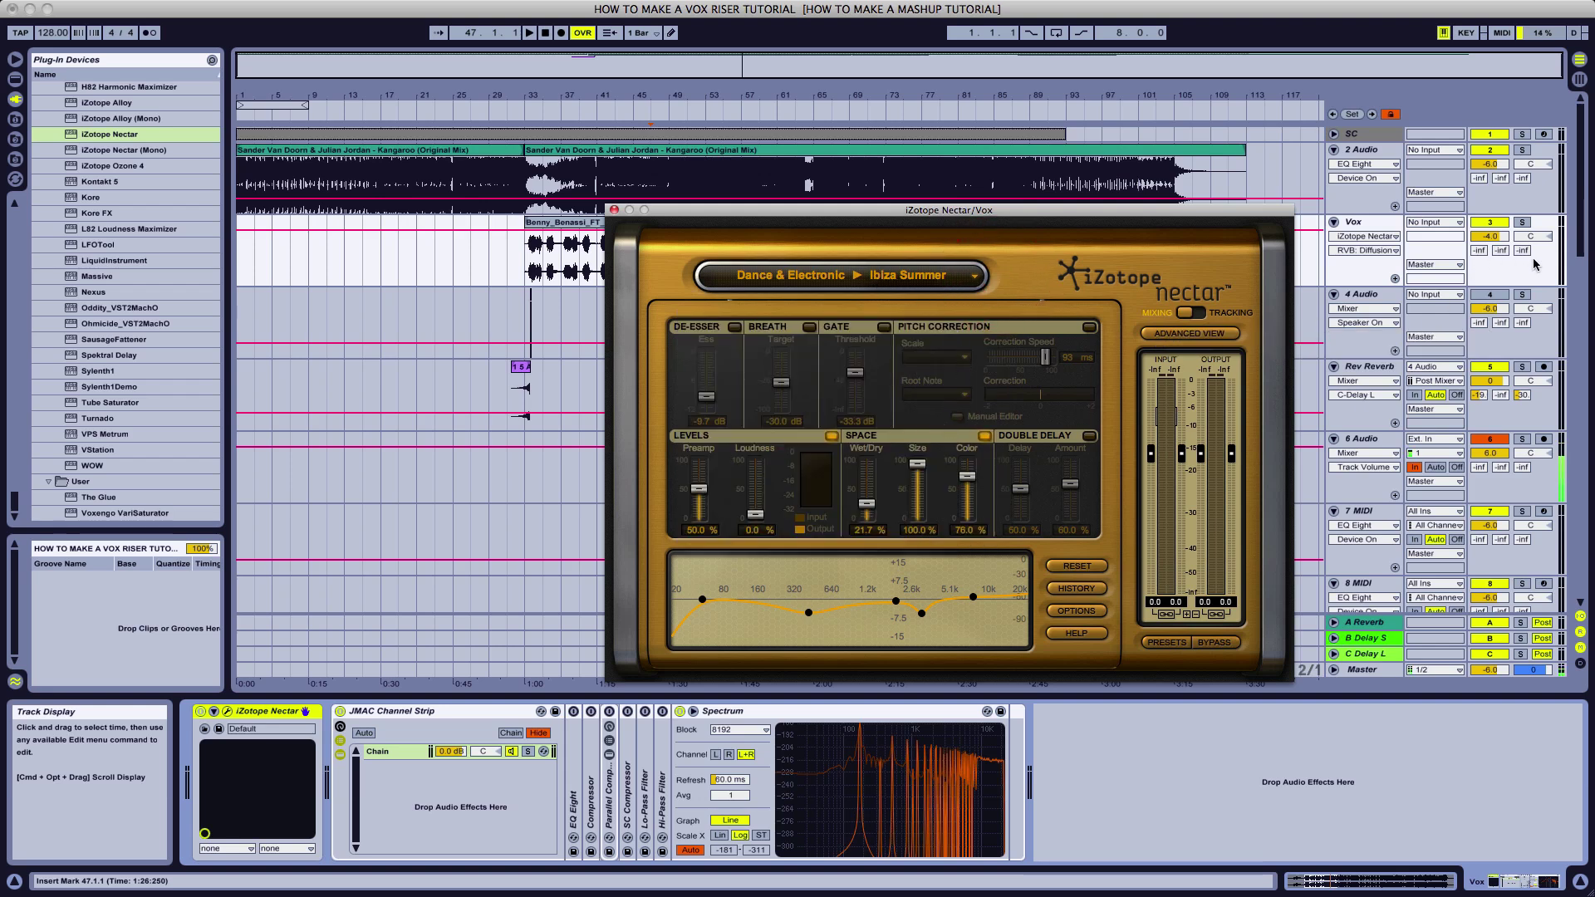
- Set Nectar's Space Wet/Dry to about 11.5% and switch the plug-in to its advanced view
{"action": "left_click_drag", "start_coordinate": [1144, 218], "coordinate": [1068, 217]}
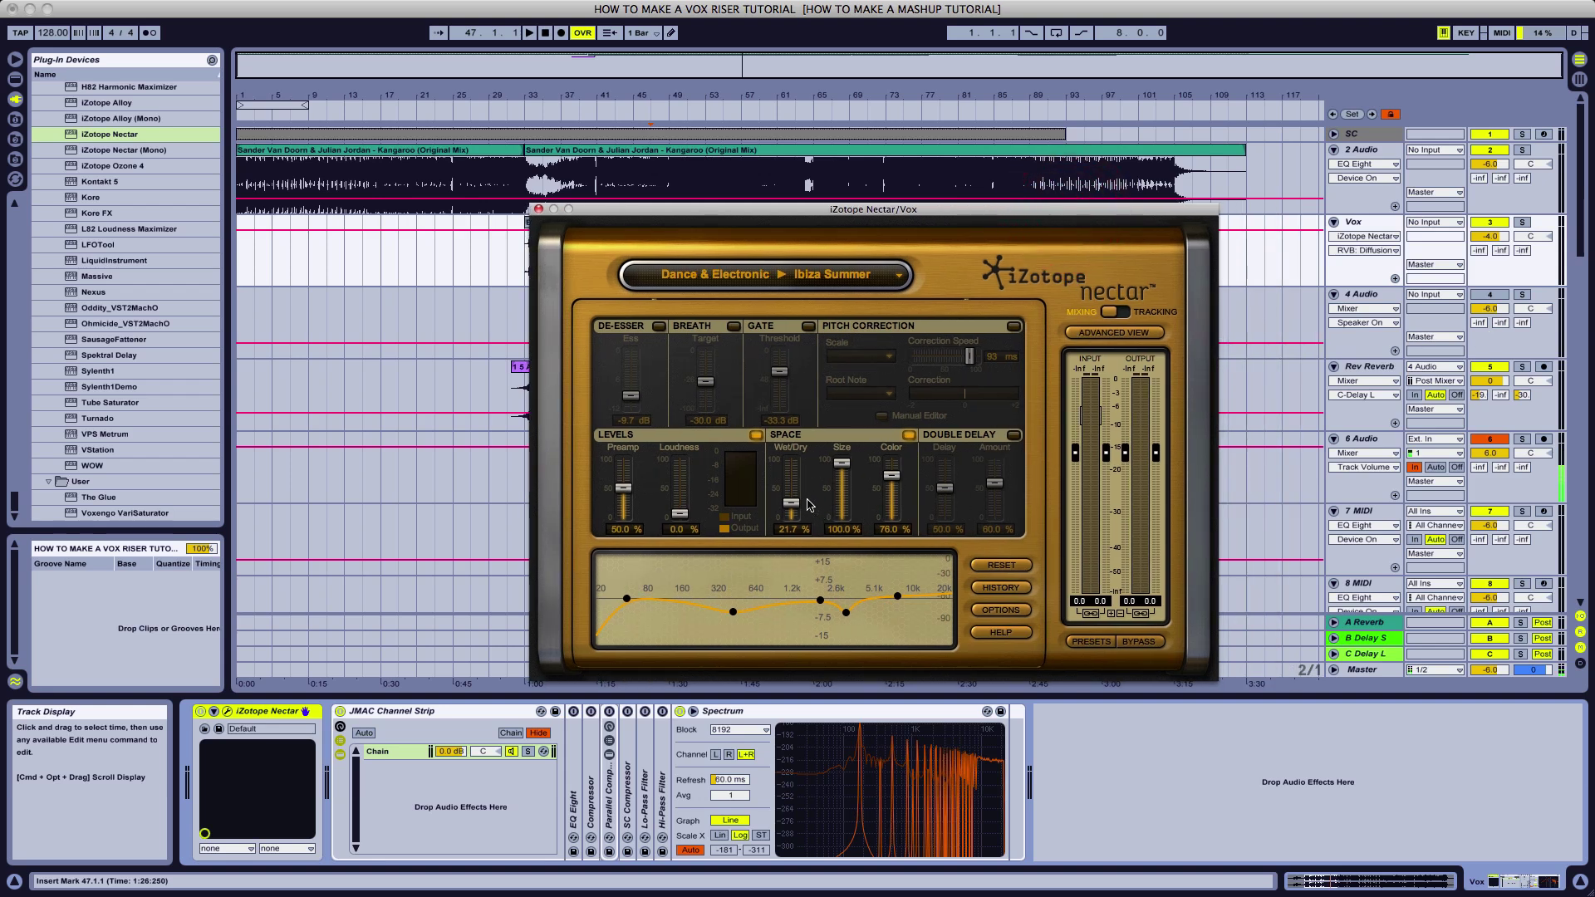
{"action": "left_click_drag", "start_coordinate": [796, 504], "coordinate": [796, 512]}
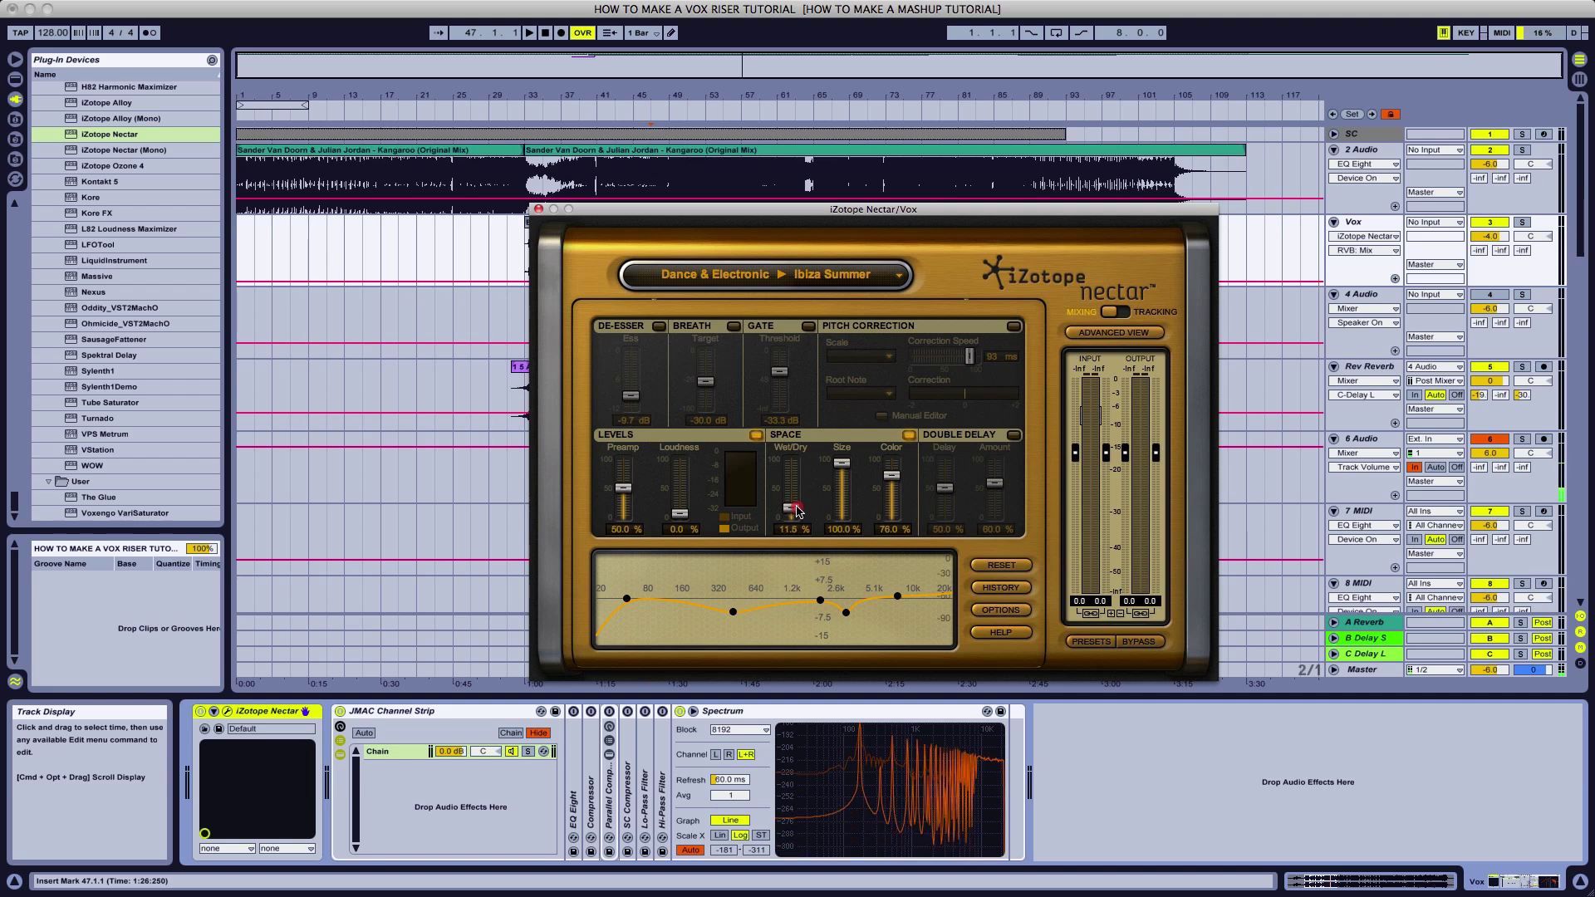
{"action": "left_click", "coordinate": [1105, 332]}
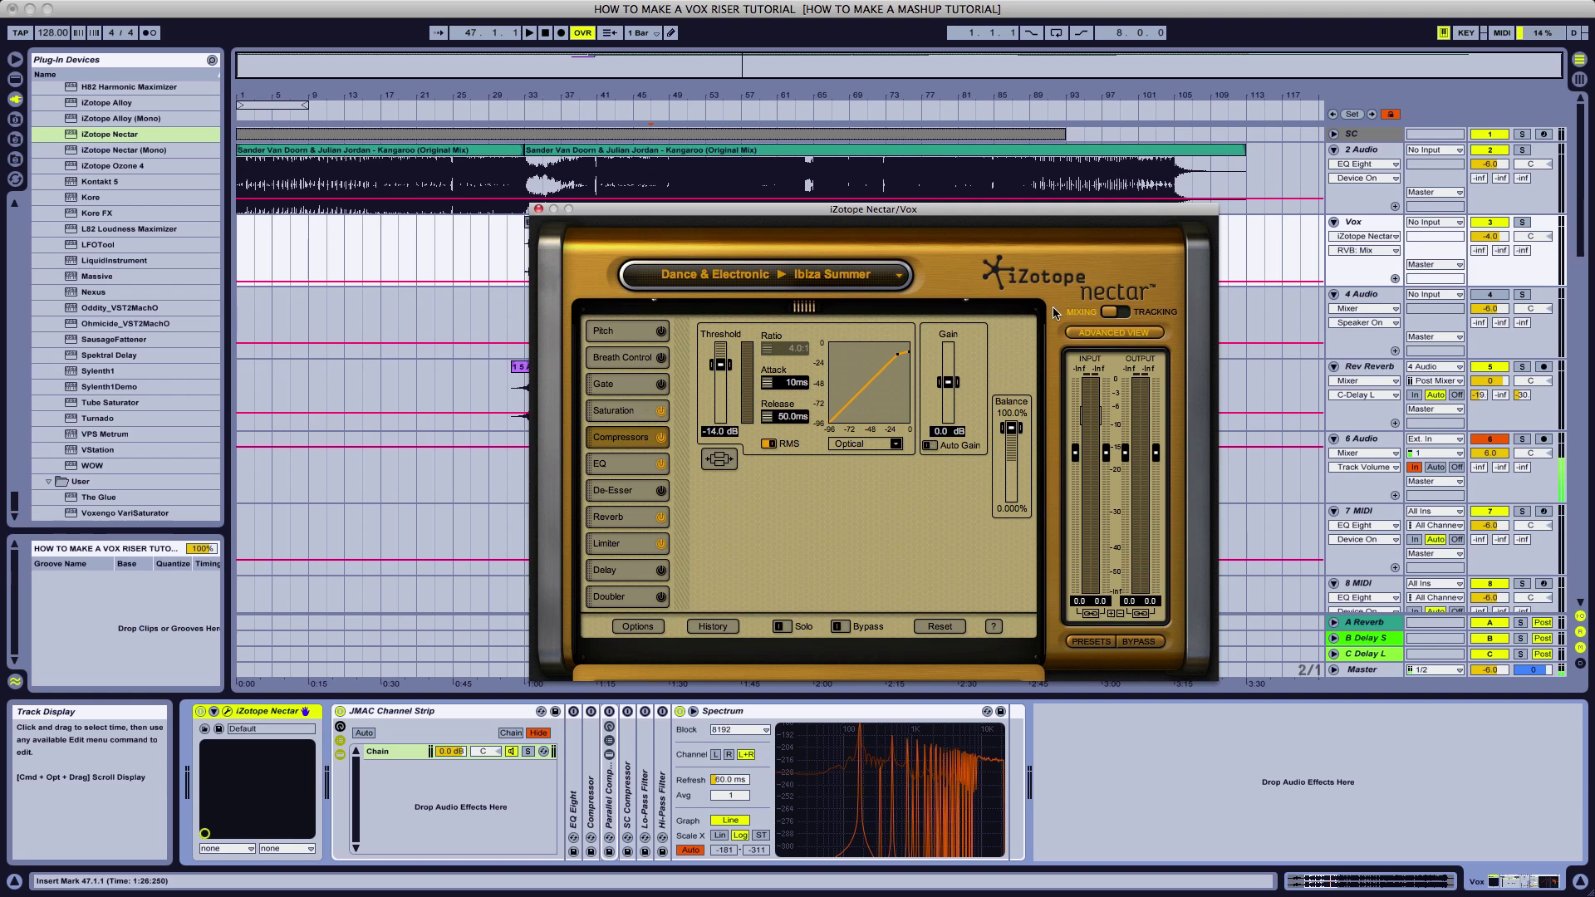
- Set Nectar's Saturation to Tube with Amount 16.0% and Mix 37.4%, and play the vocal from bar 33
{"action": "left_click", "coordinate": [1020, 222]}
{"action": "left_click", "coordinate": [1072, 217]}
{"action": "left_click_drag", "start_coordinate": [1071, 213], "coordinate": [1160, 259]}
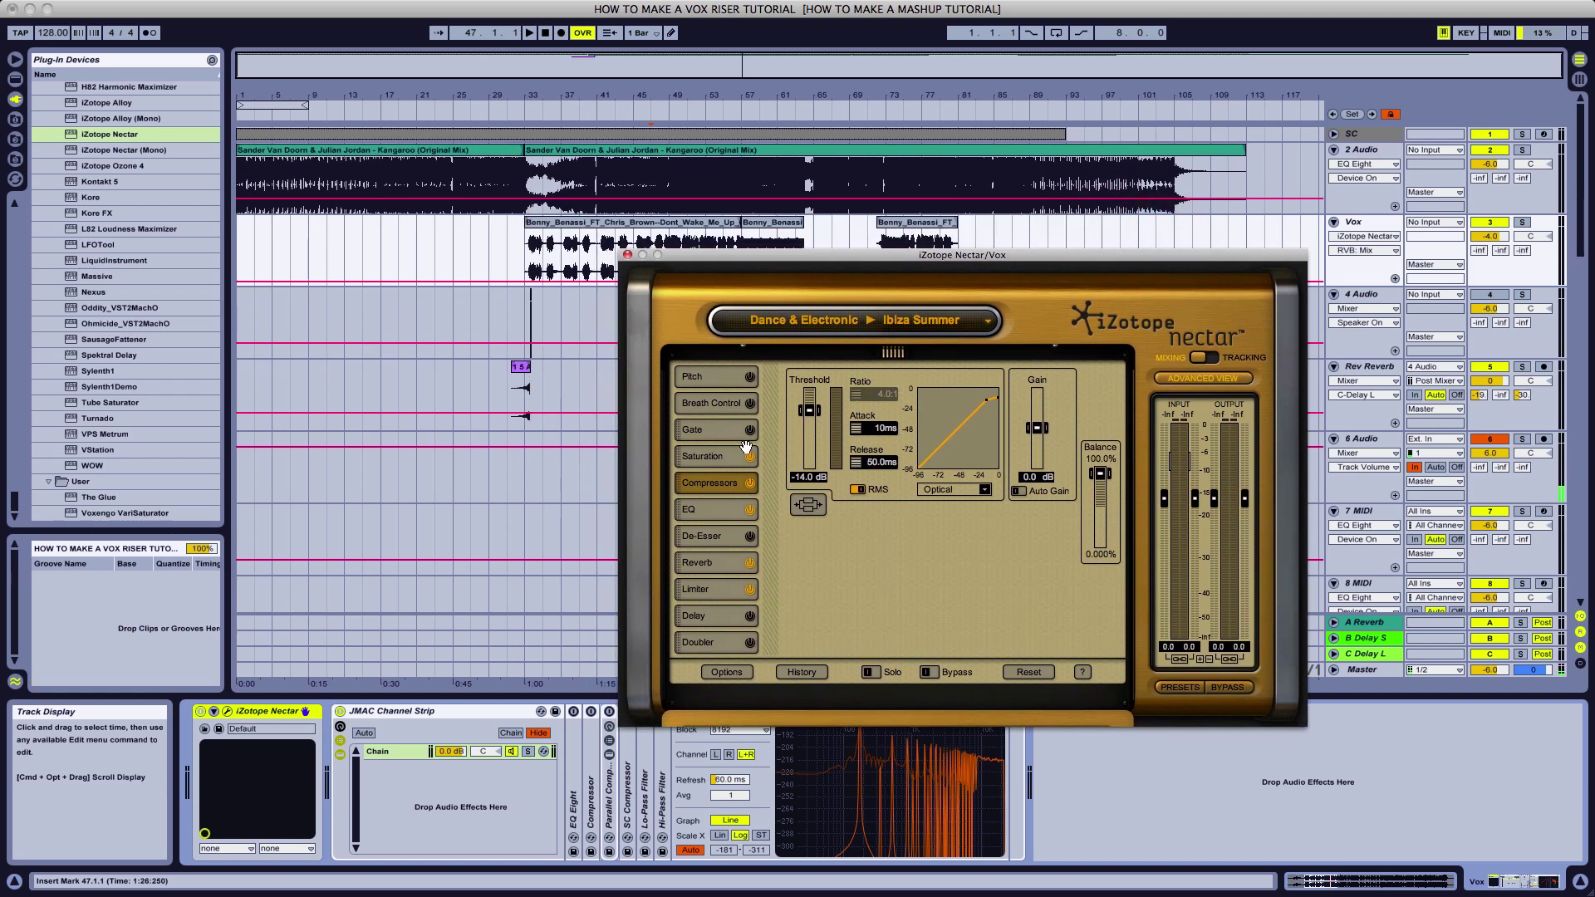
{"action": "left_click", "coordinate": [702, 457]}
{"action": "left_click", "coordinate": [810, 611]}
{"action": "left_click_drag", "start_coordinate": [821, 503], "coordinate": [870, 498]}
{"action": "key", "text": "space"}
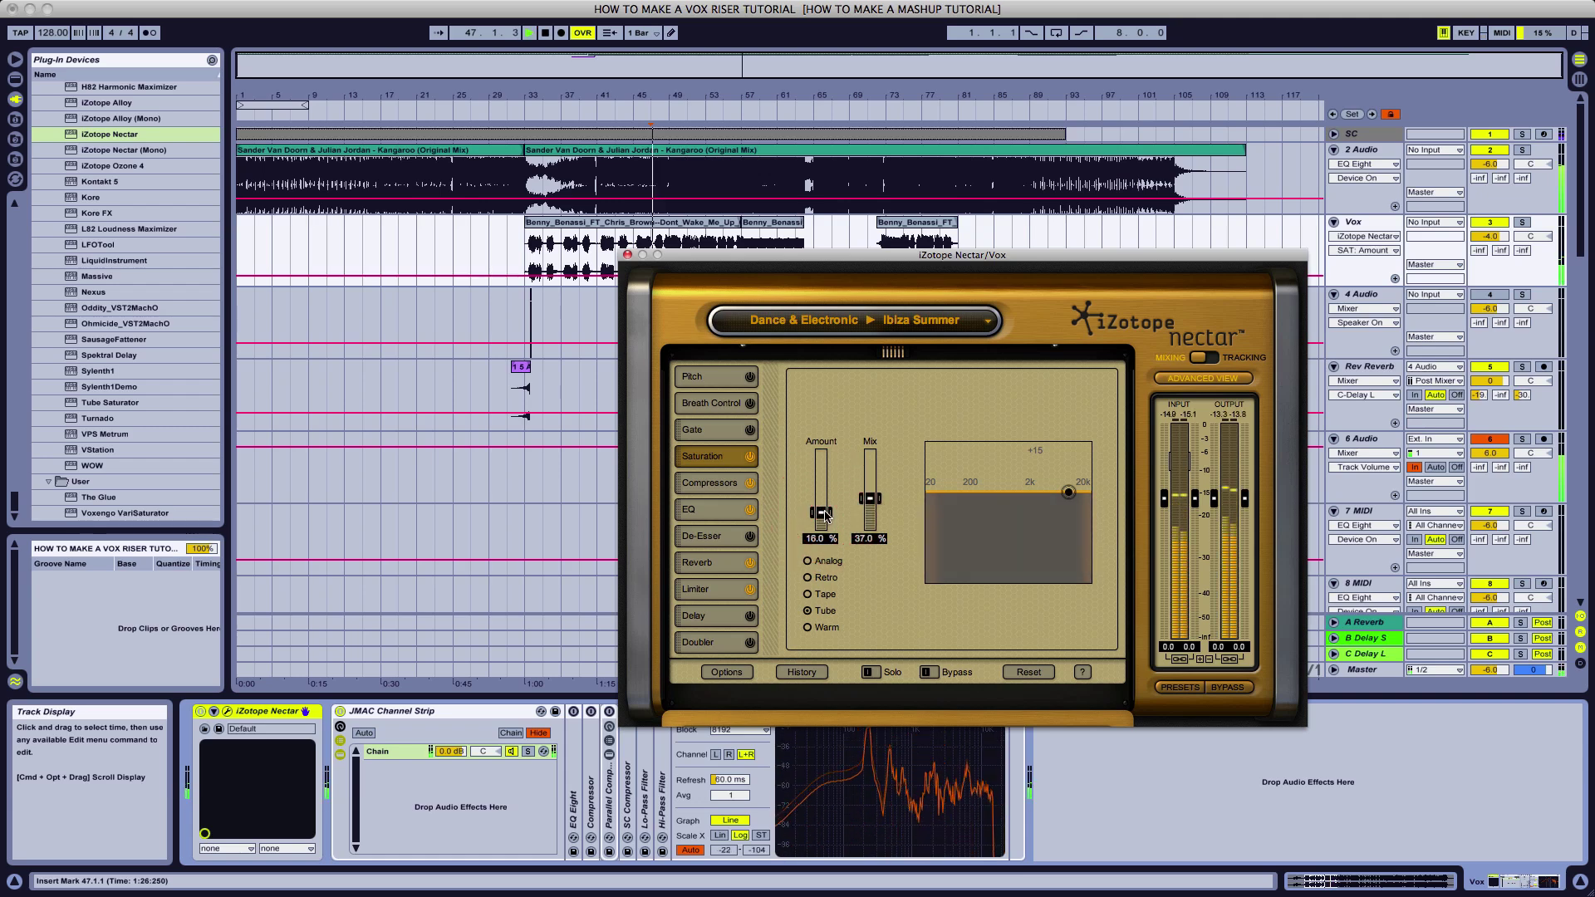
{"action": "left_click", "coordinate": [526, 242]}
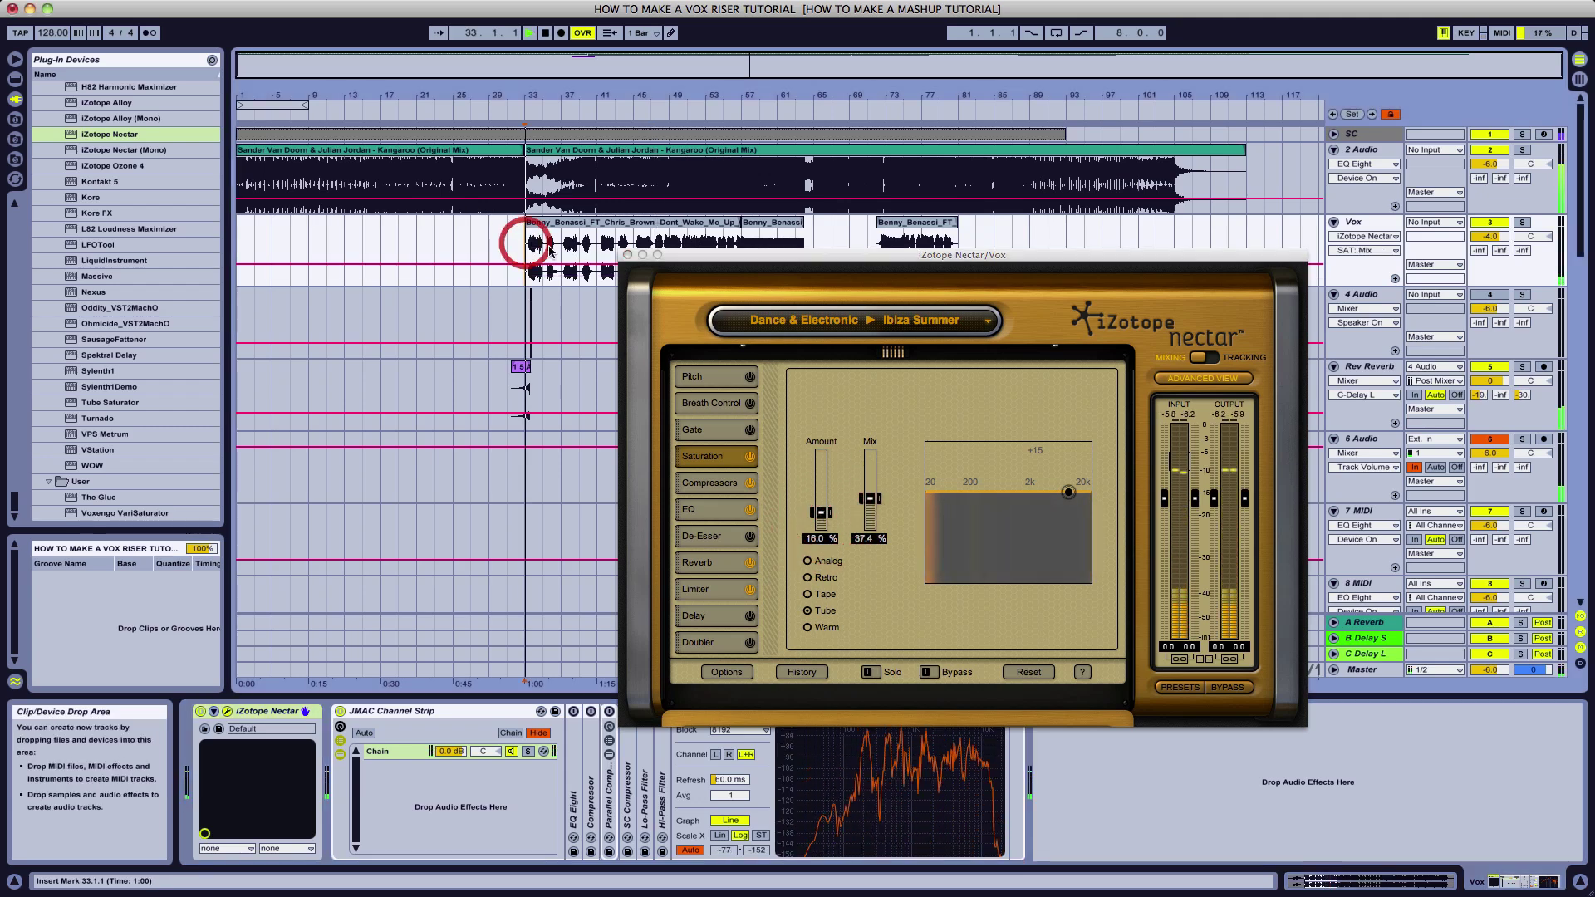
- Stop playback and set Nectar's Saturation Mix to 39.5%, placing the plug-in window so the vocal clips remain accessible
{"action": "left_click_drag", "start_coordinate": [914, 258], "coordinate": [813, 260]}
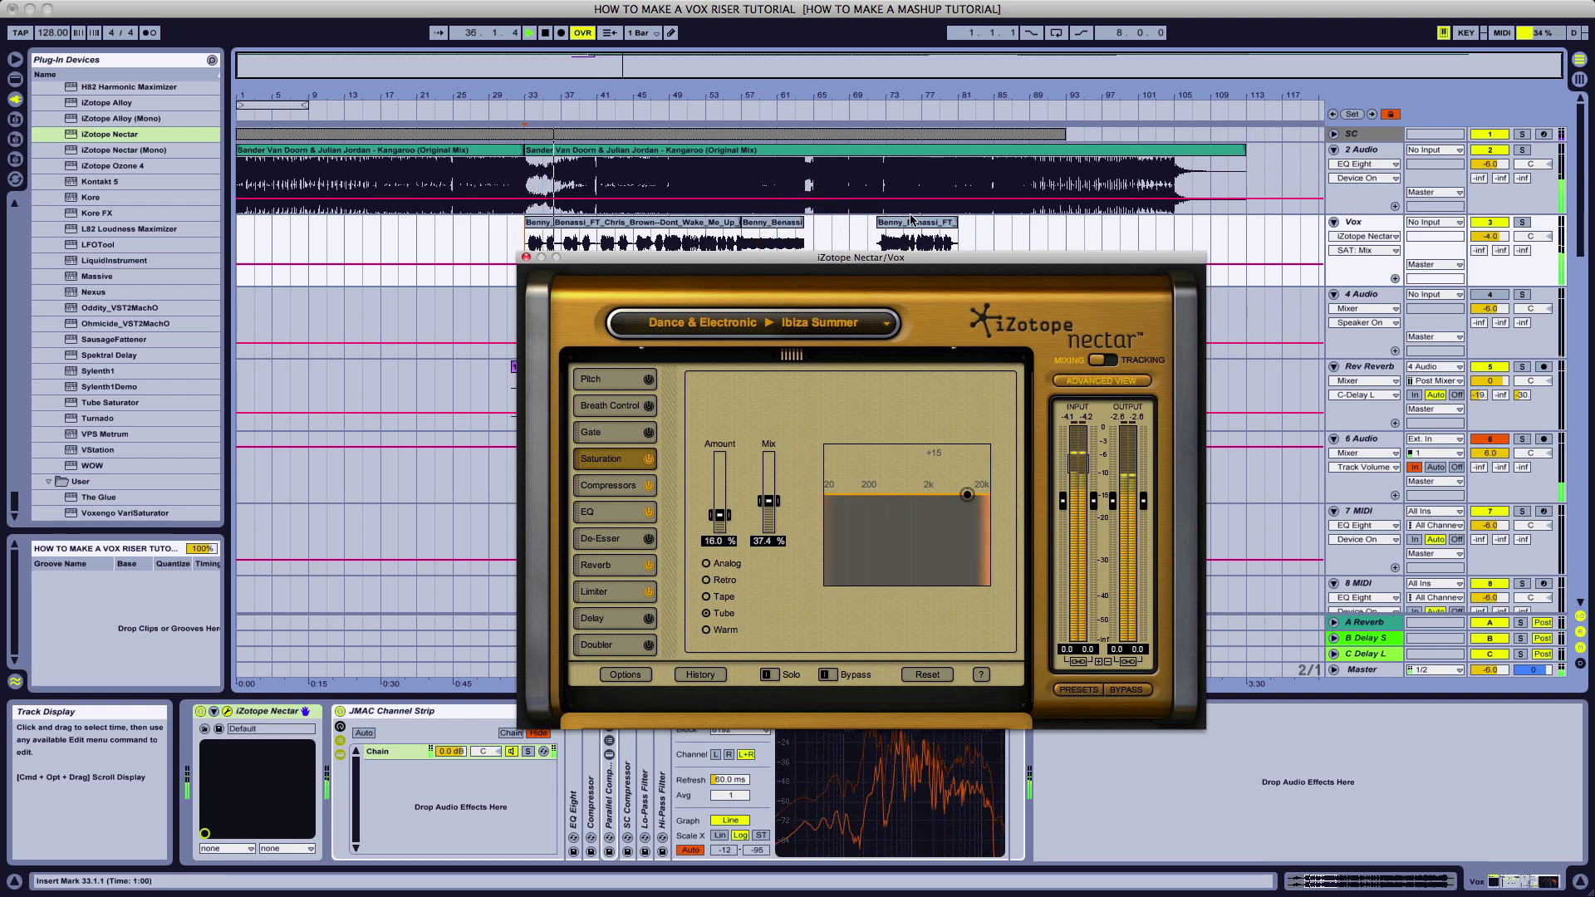
{"action": "left_click_drag", "start_coordinate": [916, 258], "coordinate": [952, 253]}
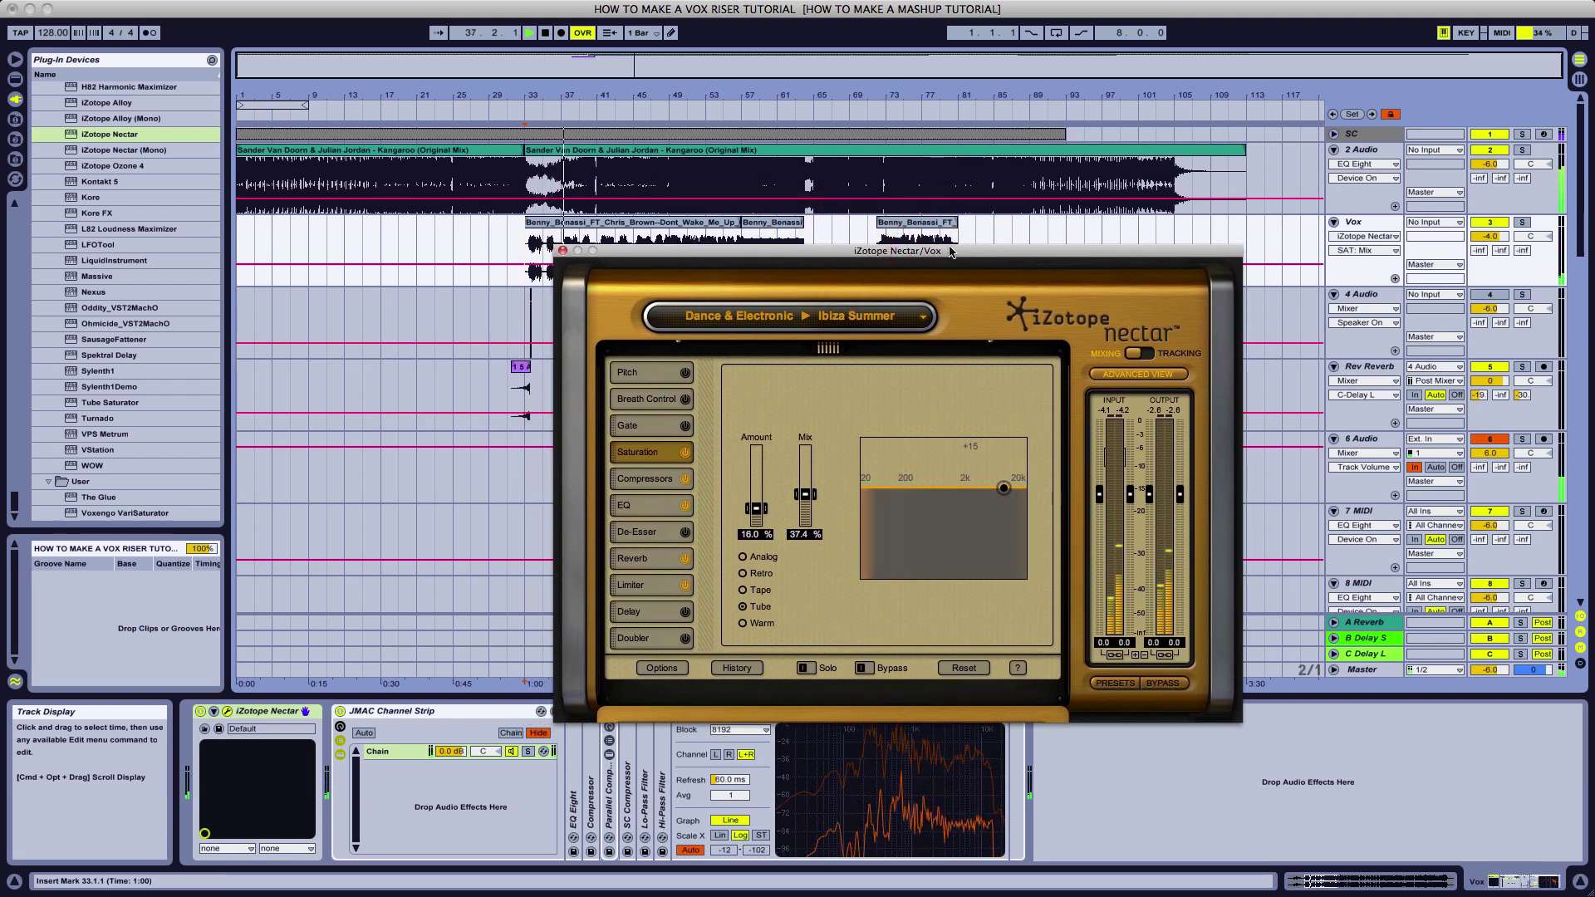
{"action": "key", "text": "space"}
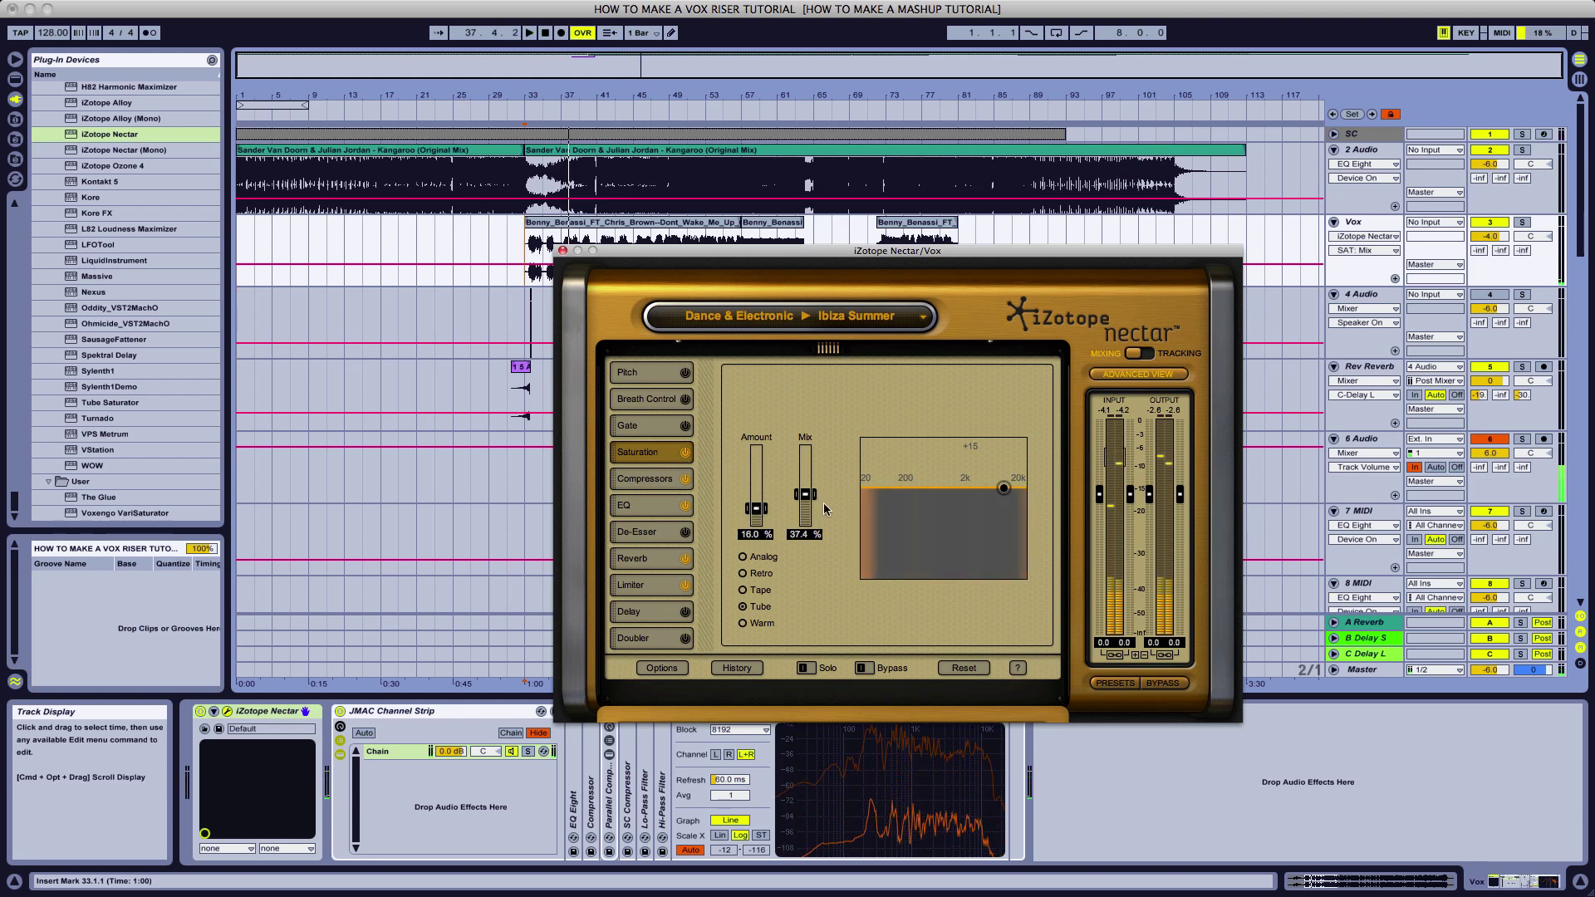
{"action": "left_click_drag", "start_coordinate": [804, 497], "coordinate": [804, 495]}
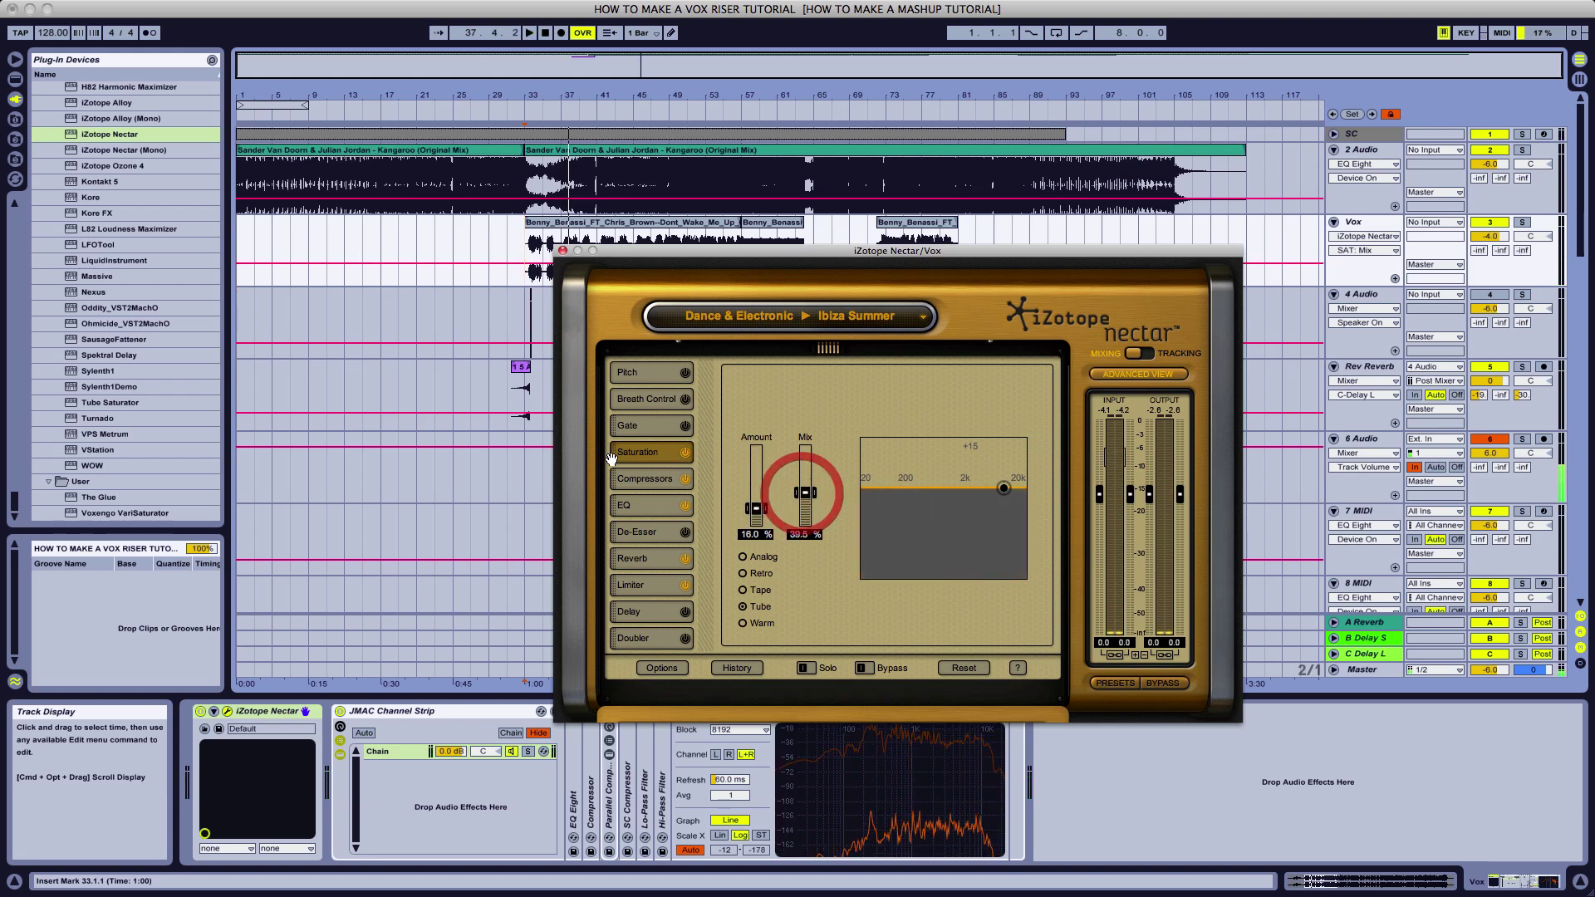
{"action": "left_click_drag", "start_coordinate": [790, 253], "coordinate": [841, 266]}
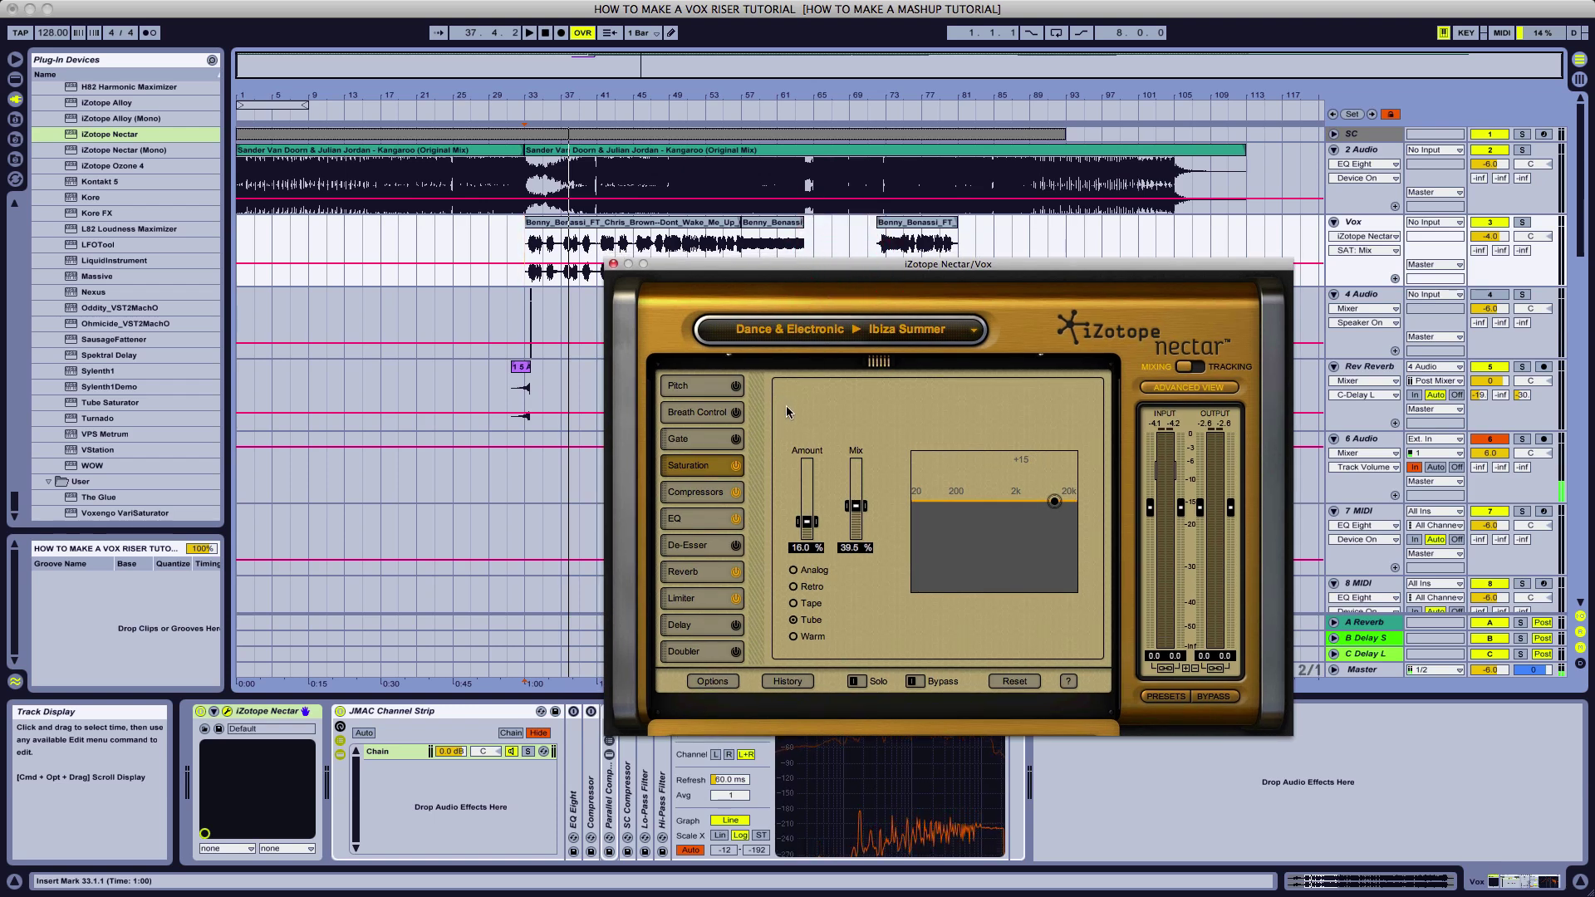
- Audition the vocal with Nectar's Compressors module open and set the compressor threshold to -12.6 dB
{"action": "left_click", "coordinate": [698, 494]}
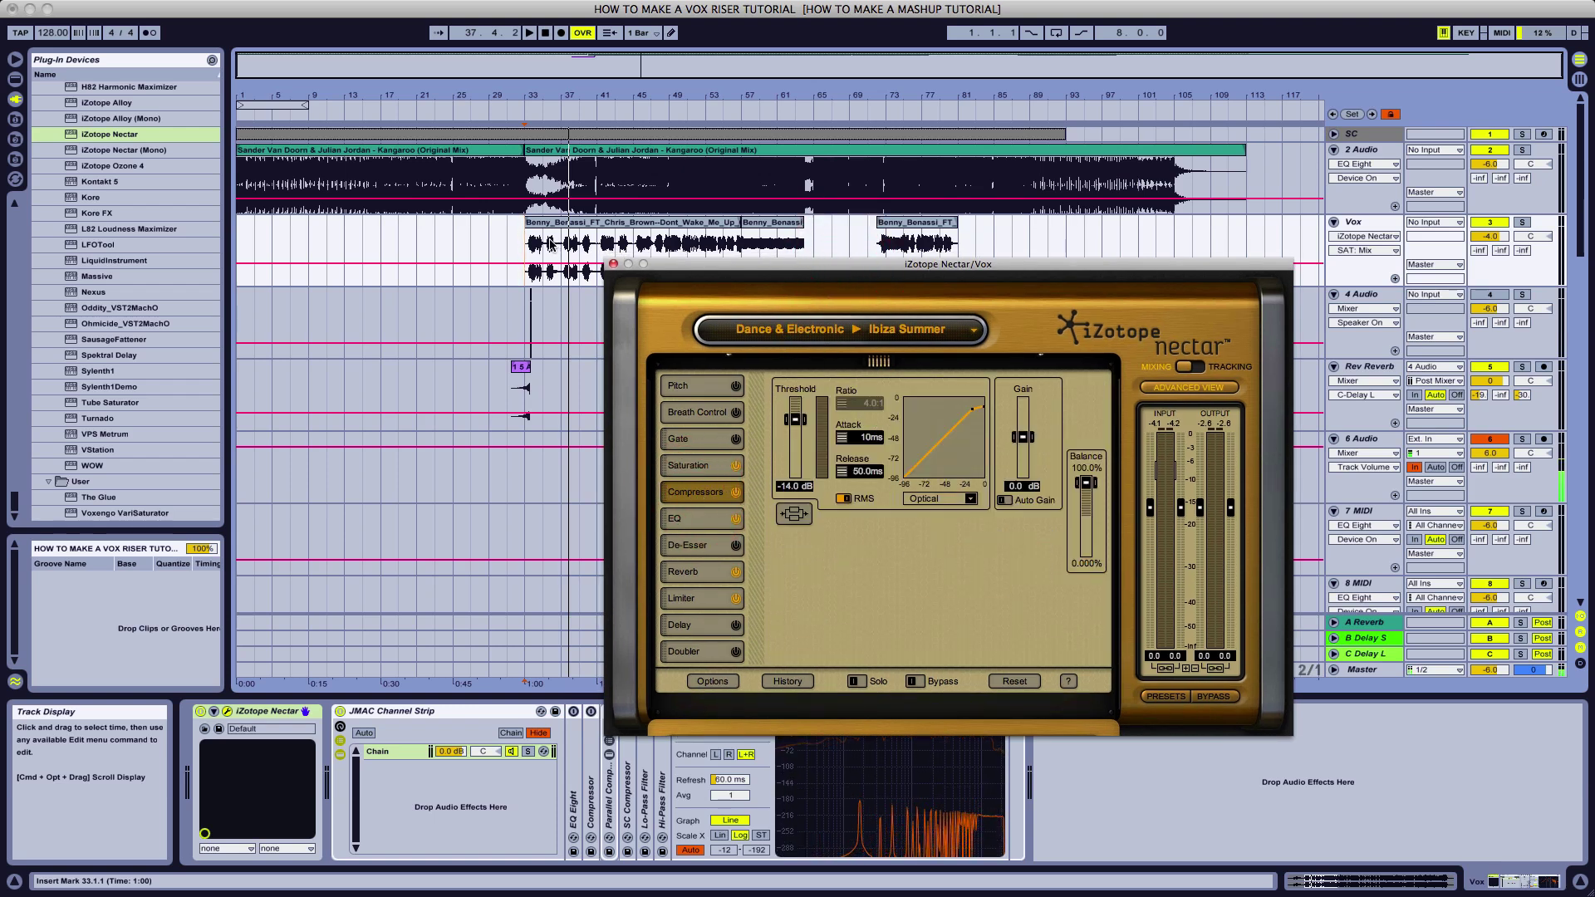
{"action": "key", "text": "space"}
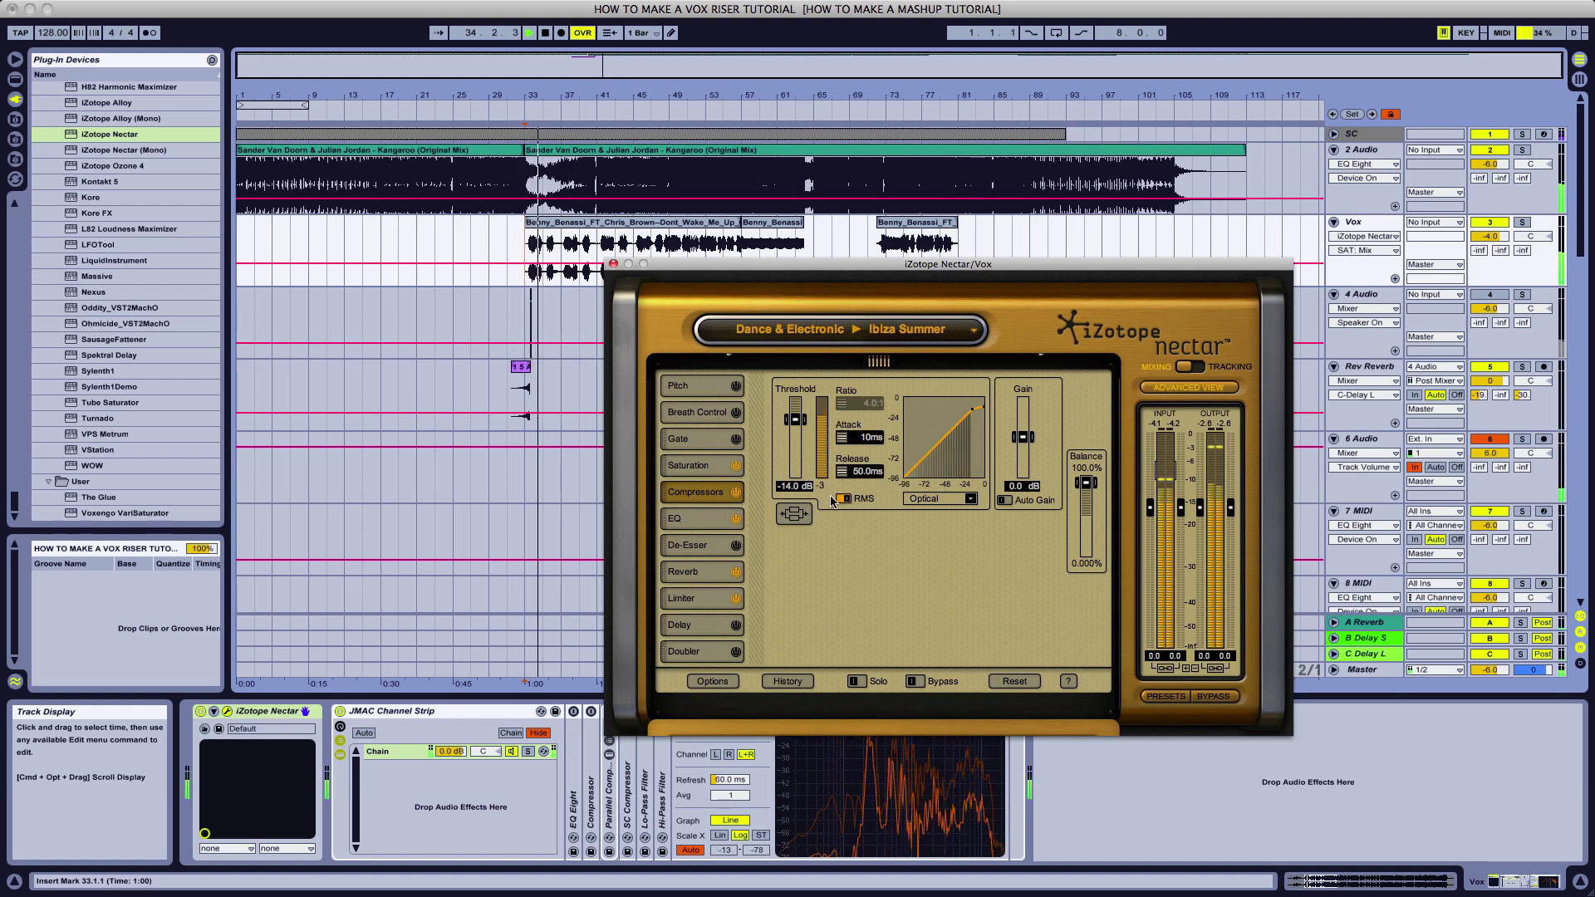
{"action": "key", "text": "space"}
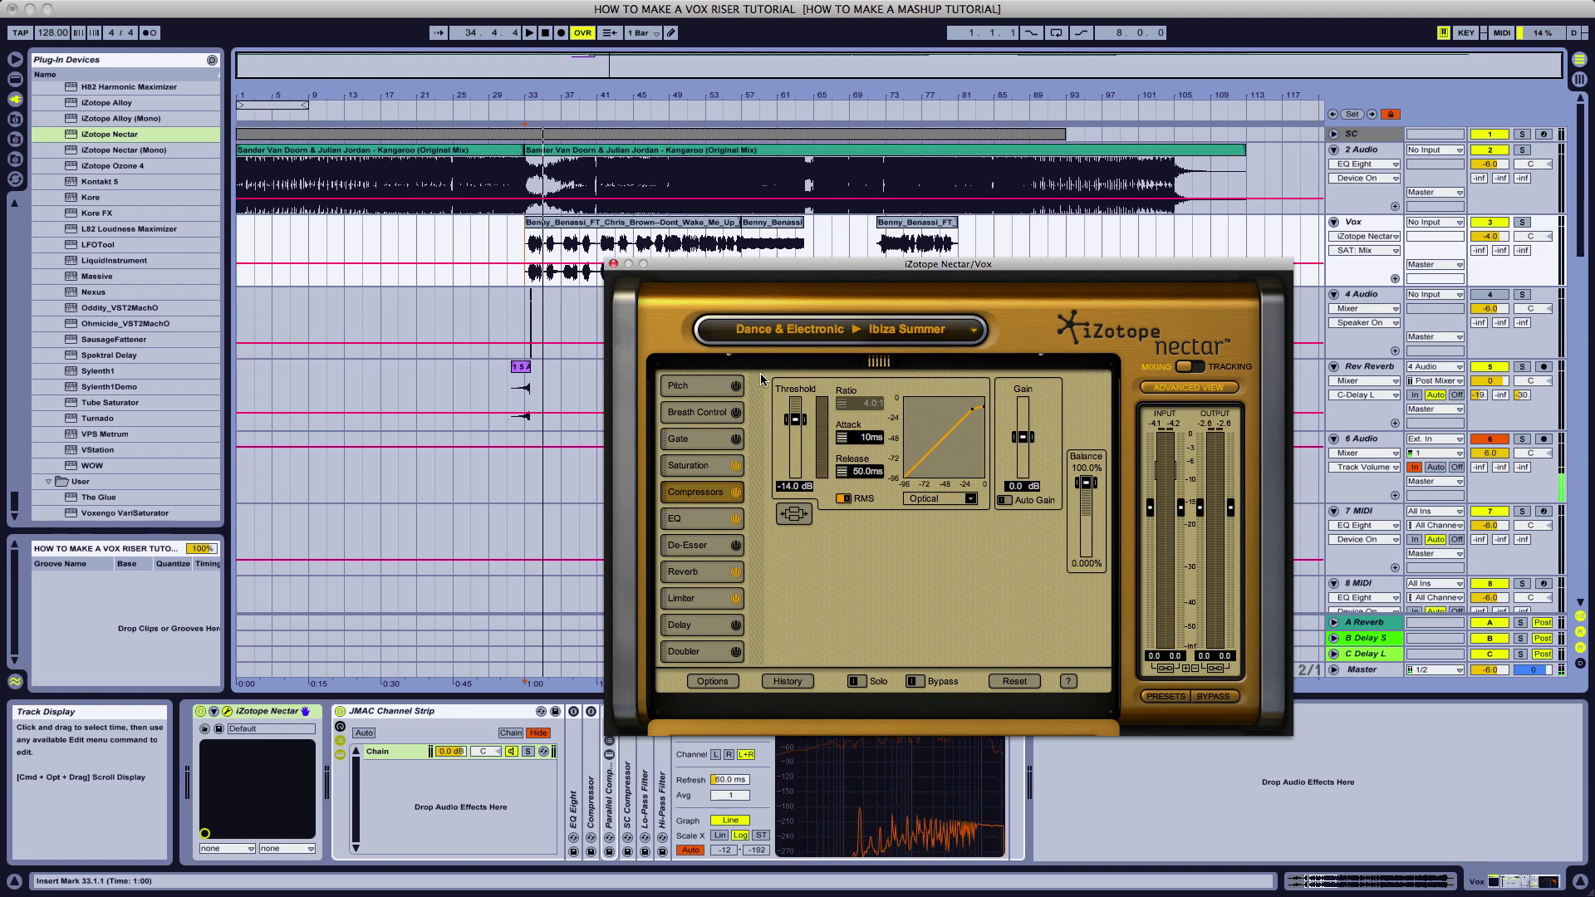
{"action": "key", "text": "space"}
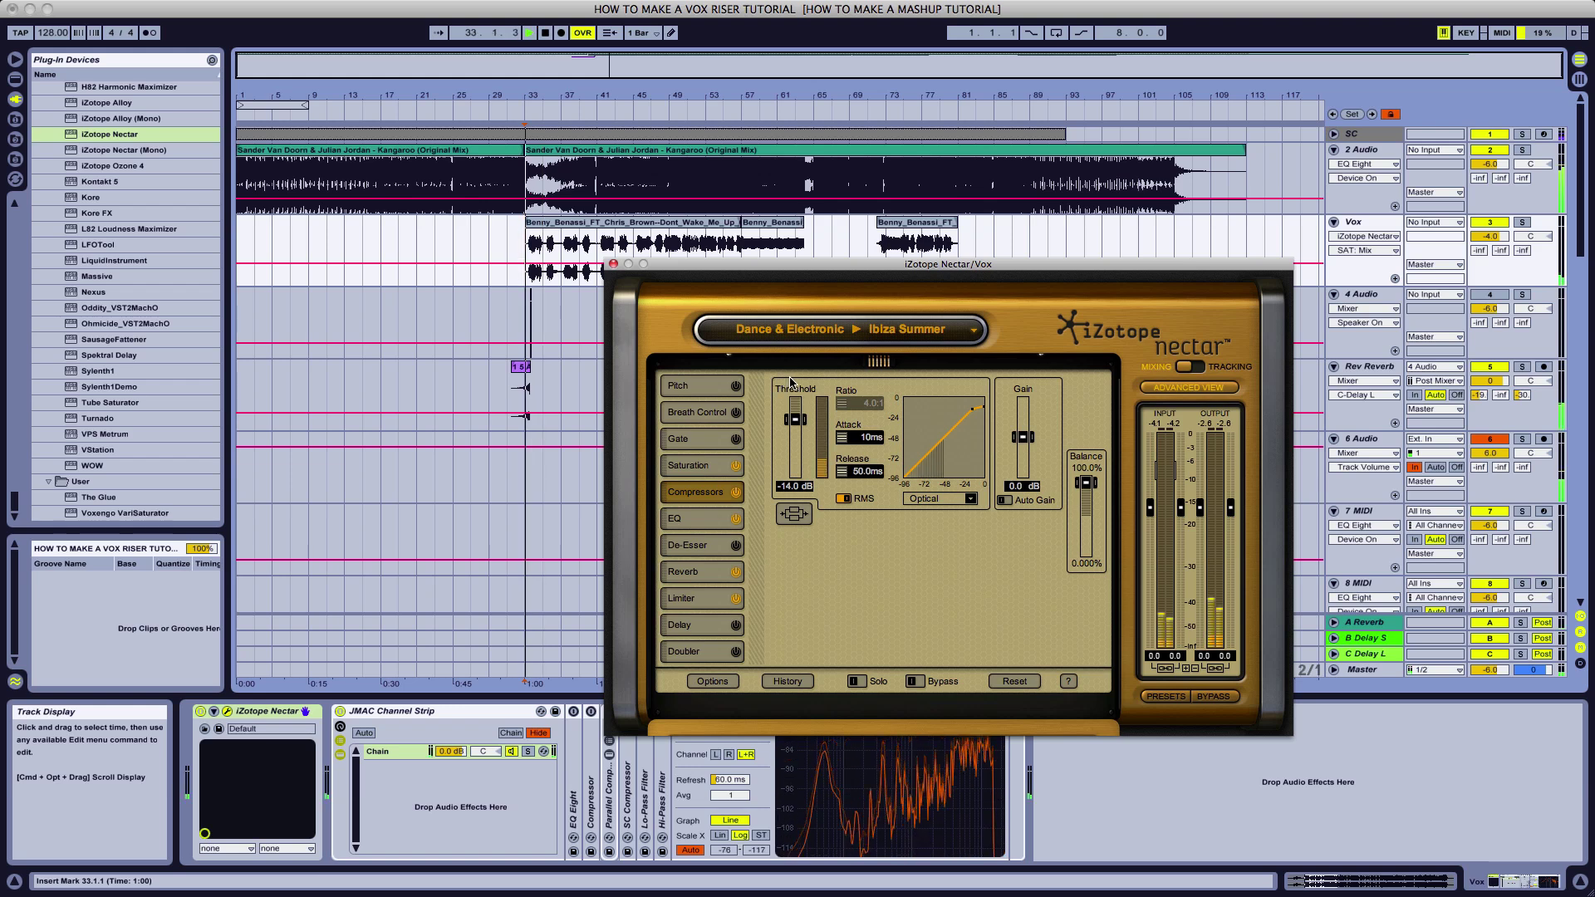
{"action": "left_click", "coordinate": [796, 421]}
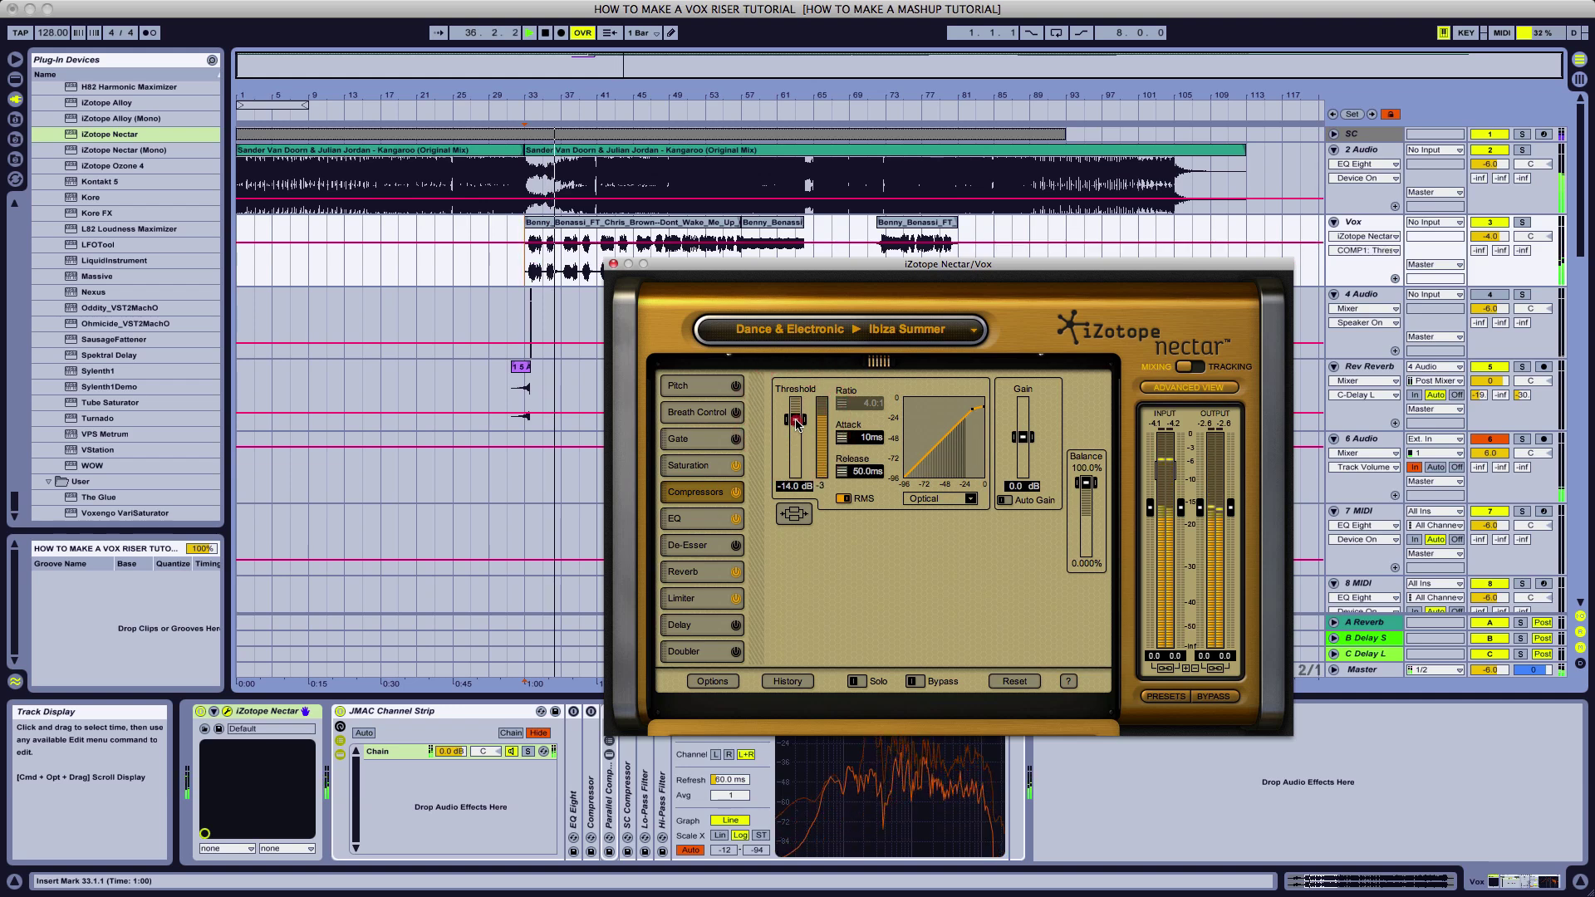
{"action": "left_click_drag", "start_coordinate": [796, 424], "coordinate": [796, 422]}
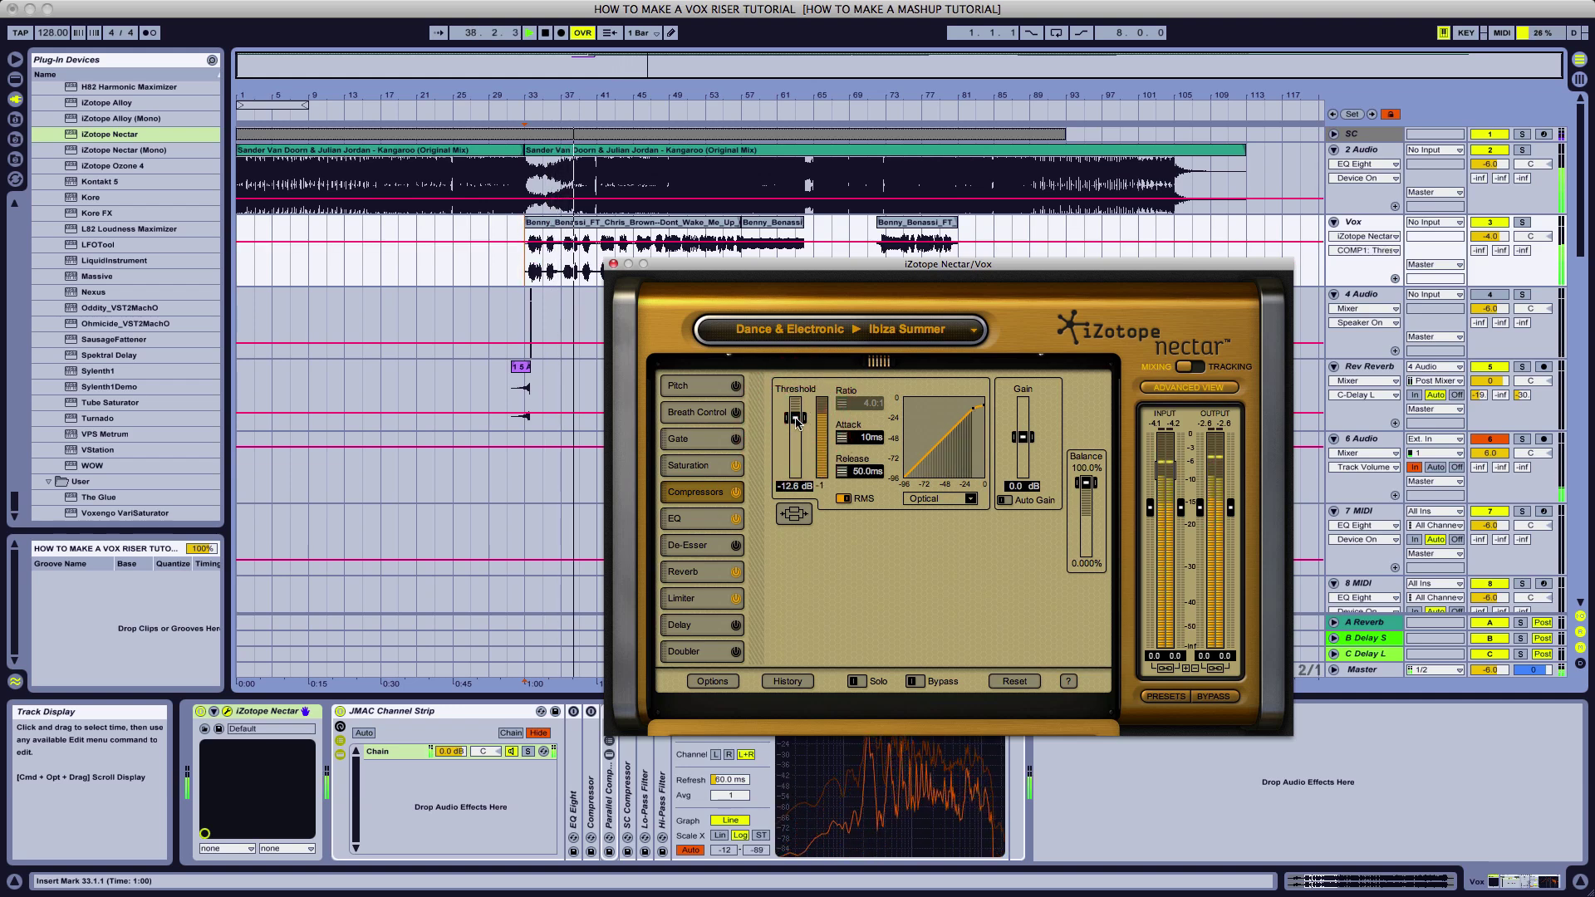
{"action": "key", "text": "space"}
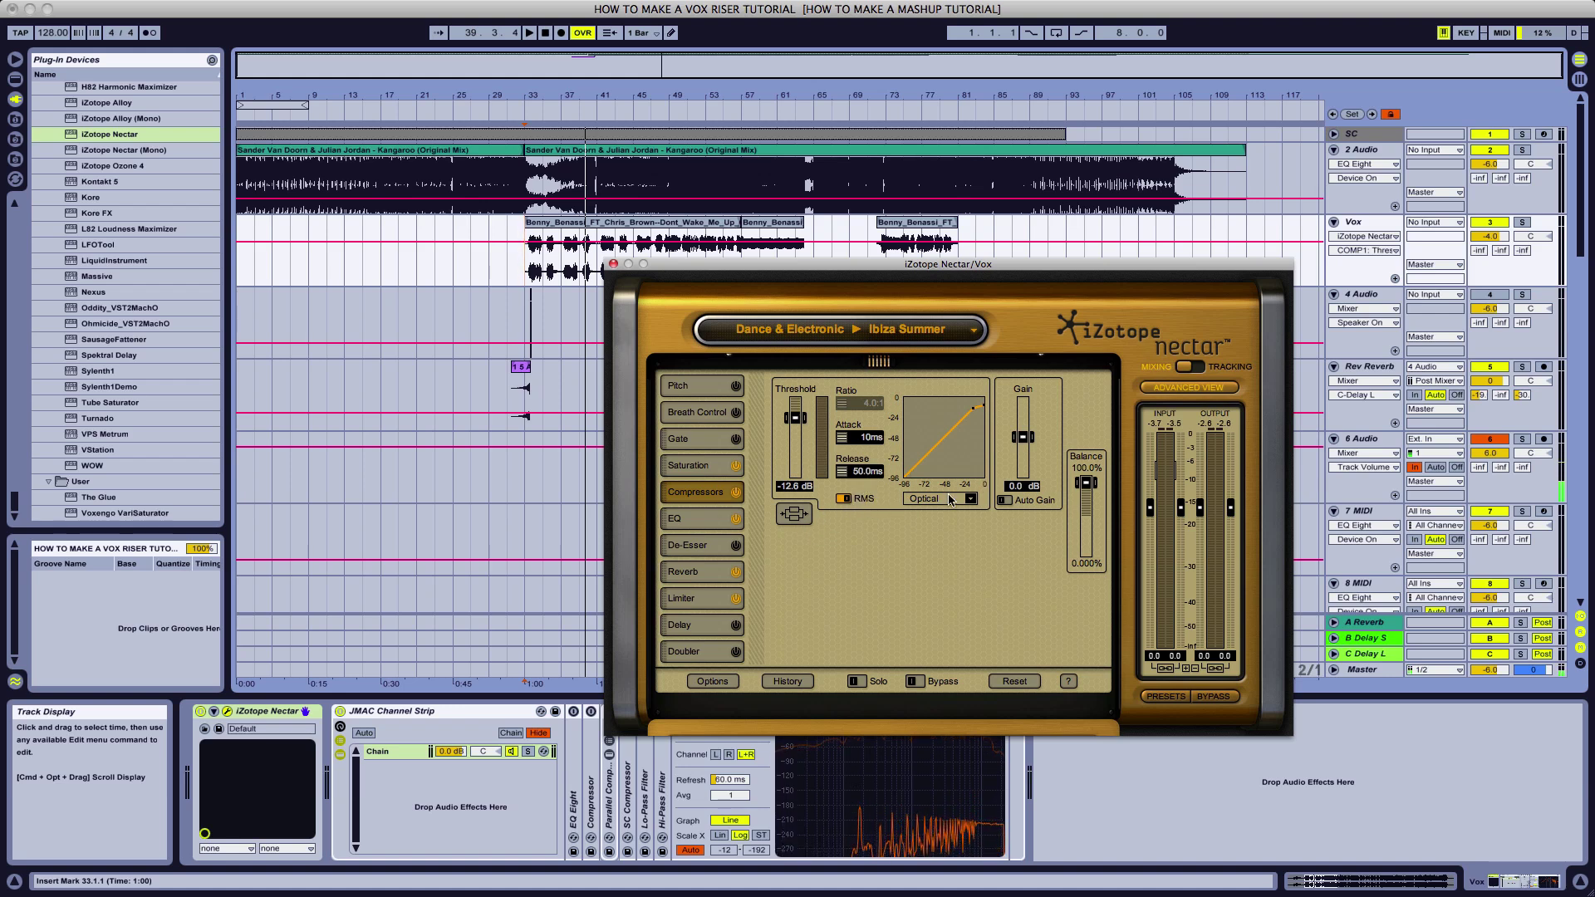
- In Nectar's EQ, move the 2 kHz-area band to about 1543 Hz and set the low-mid band to -2.8 dB at 402 Hz
{"action": "left_click_drag", "start_coordinate": [961, 271], "coordinate": [999, 270]}
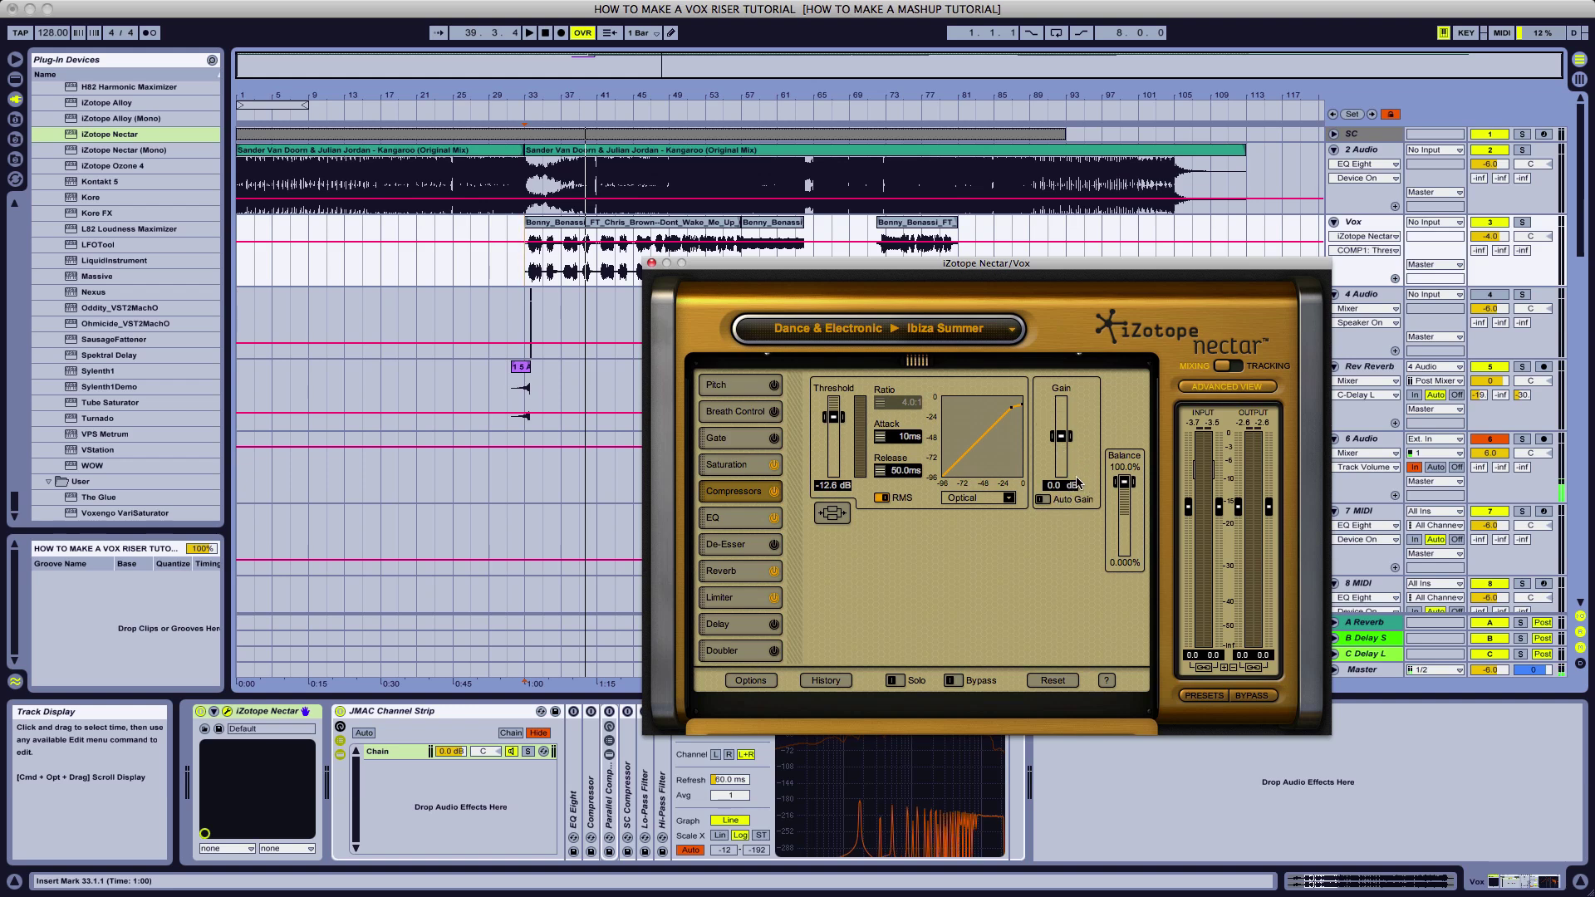
{"action": "left_click", "coordinate": [733, 519]}
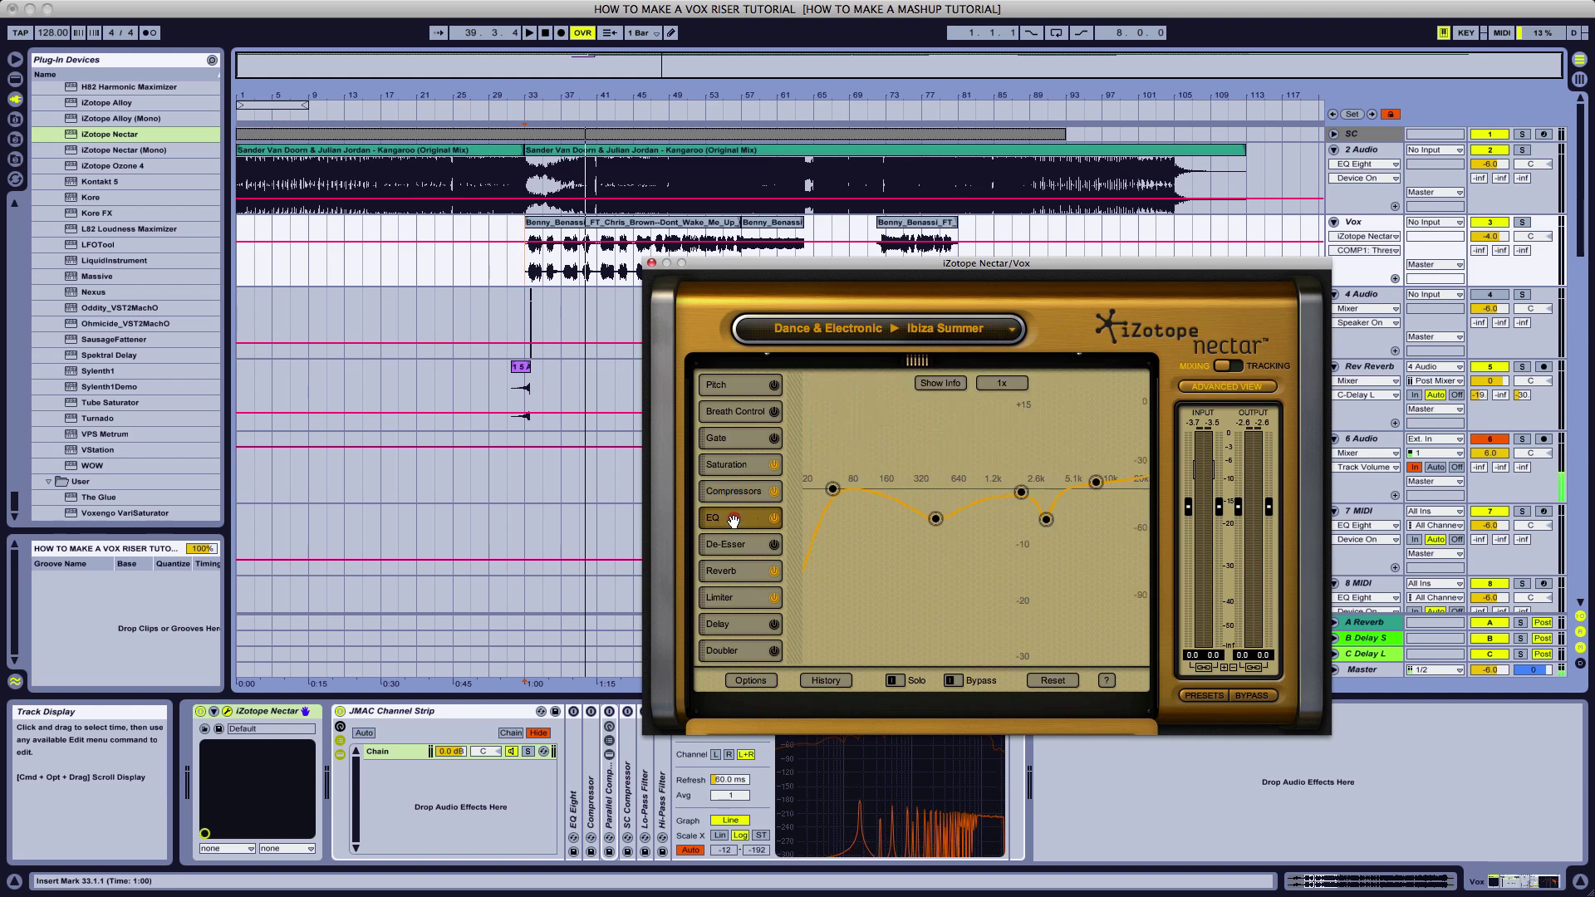
{"action": "left_click_drag", "start_coordinate": [1022, 493], "coordinate": [1008, 493]}
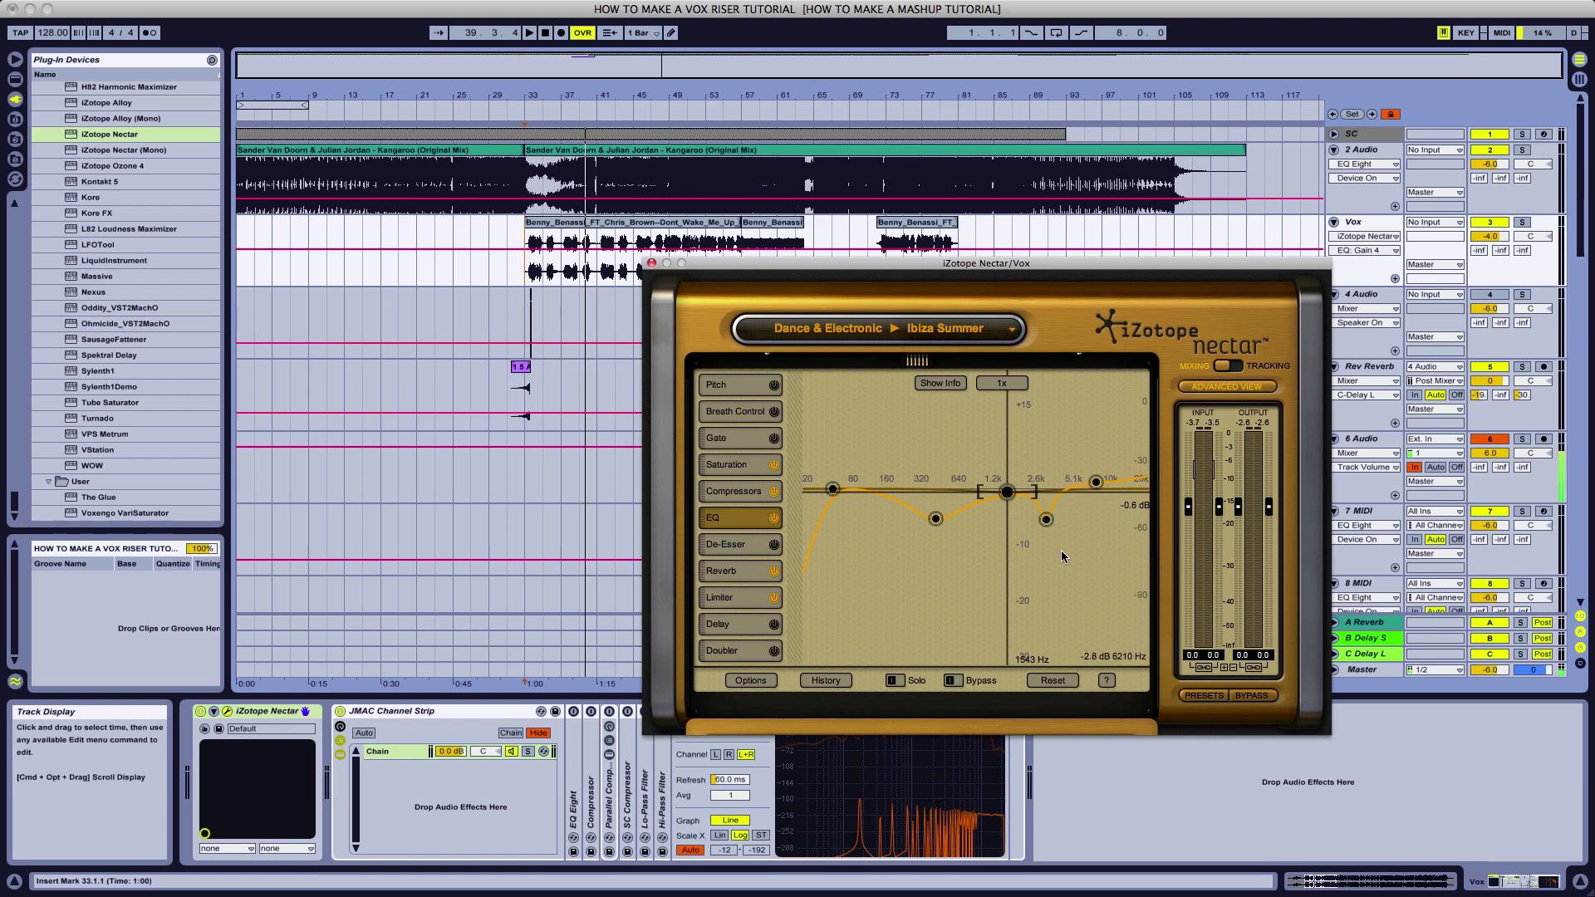
{"action": "left_click_drag", "start_coordinate": [940, 521], "coordinate": [935, 504]}
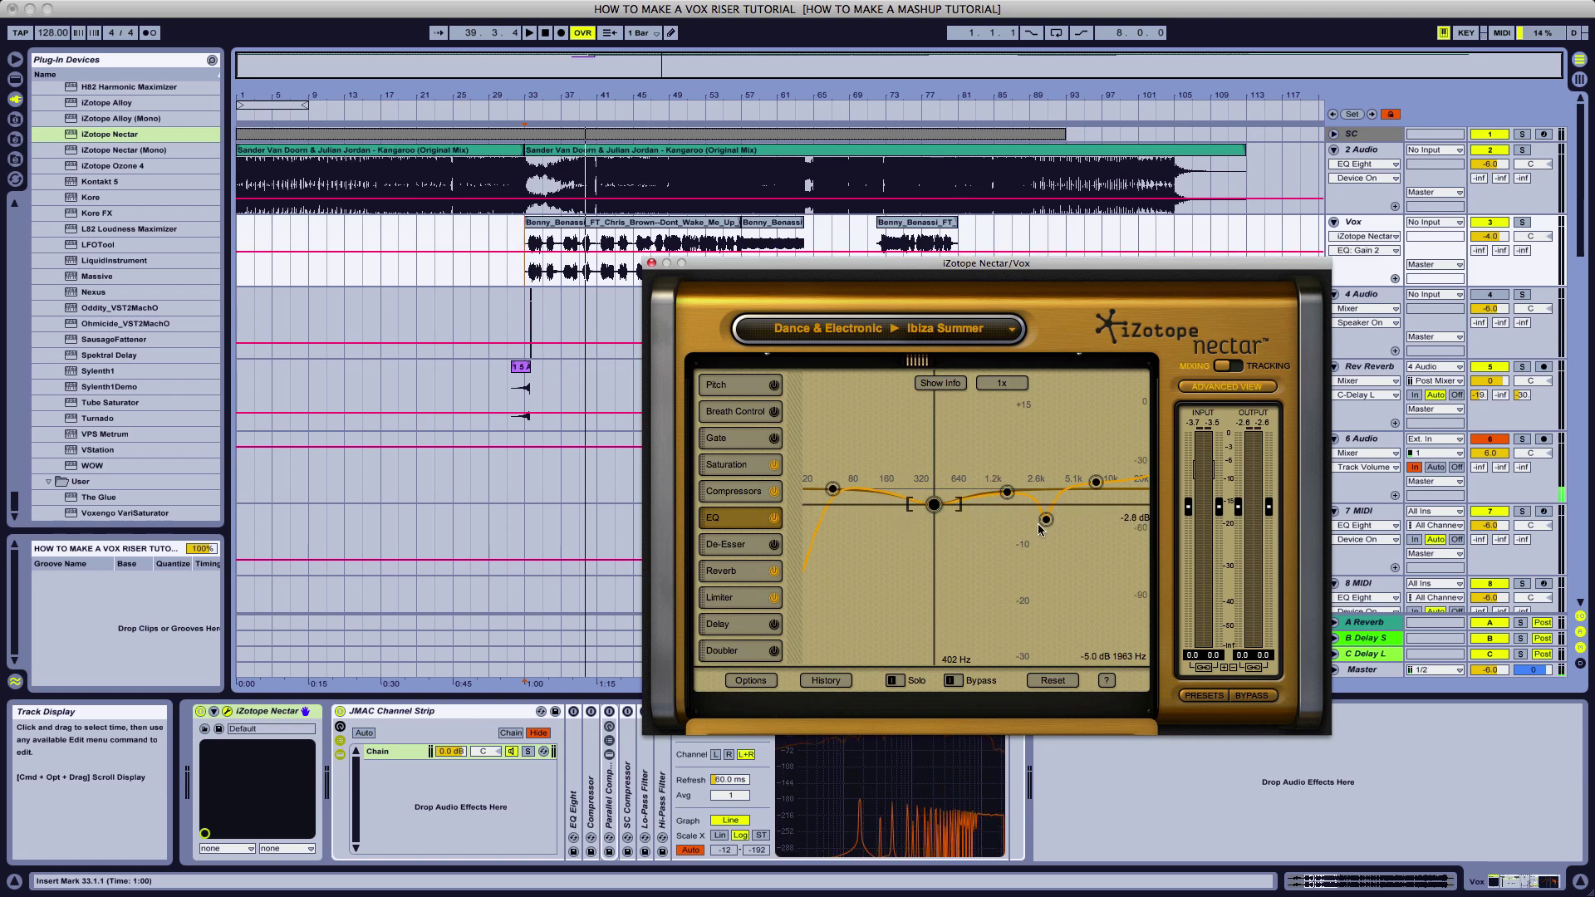
{"action": "left_click", "coordinate": [959, 505]}
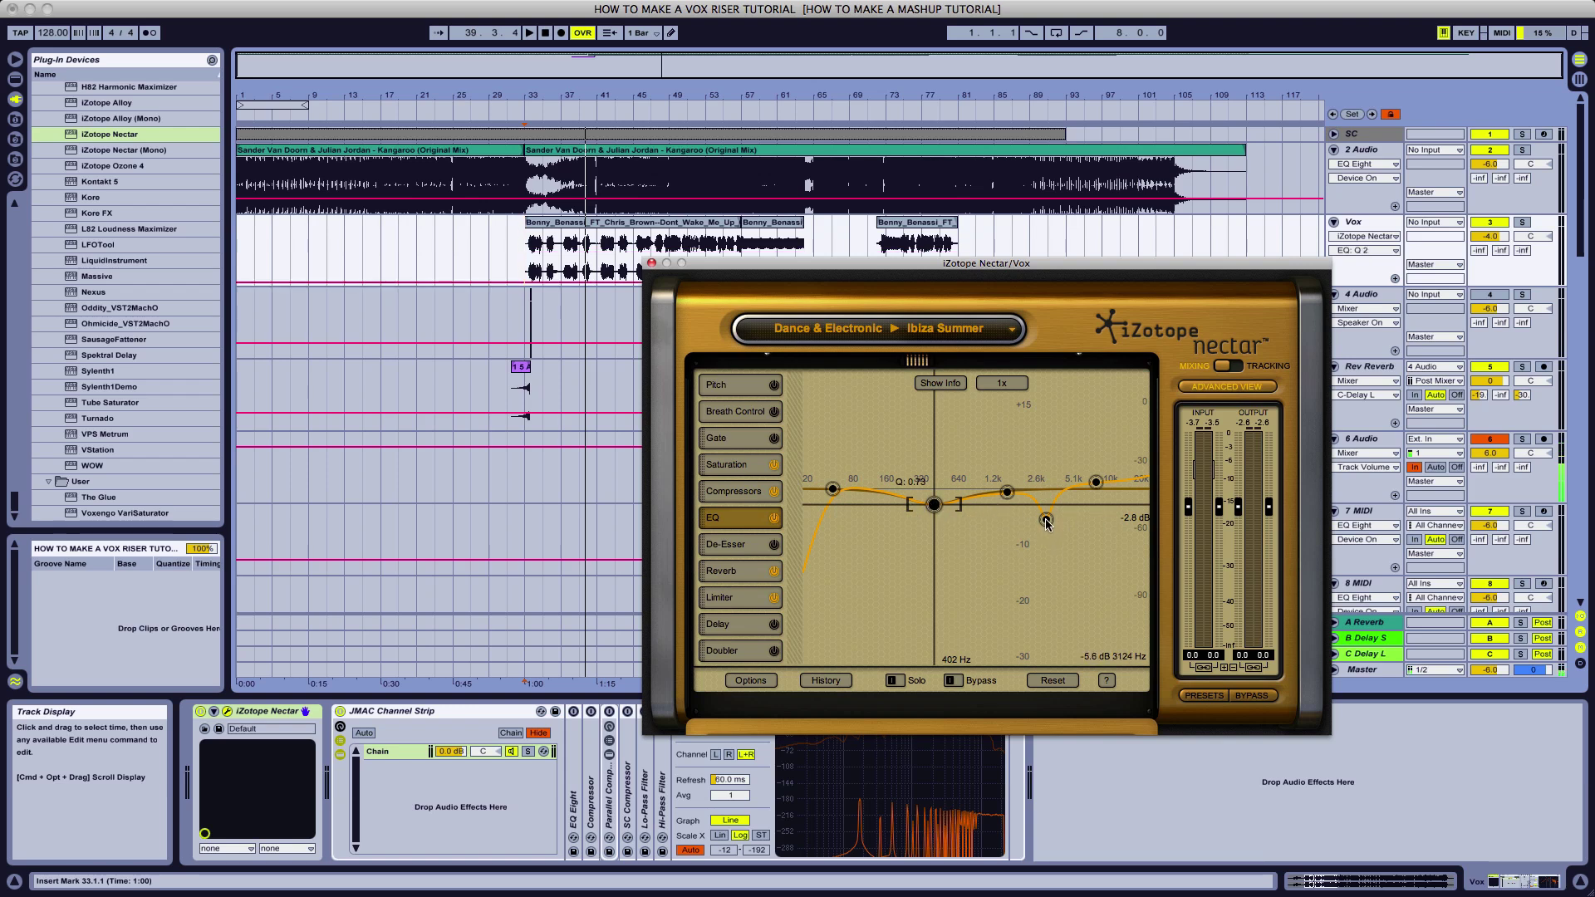
- Reduce the 3124 Hz EQ band's cut to -3.7 dB, adjust its Q, and move the highest band to about 8622 Hz
{"action": "left_click_drag", "start_coordinate": [1046, 521], "coordinate": [1046, 509]}
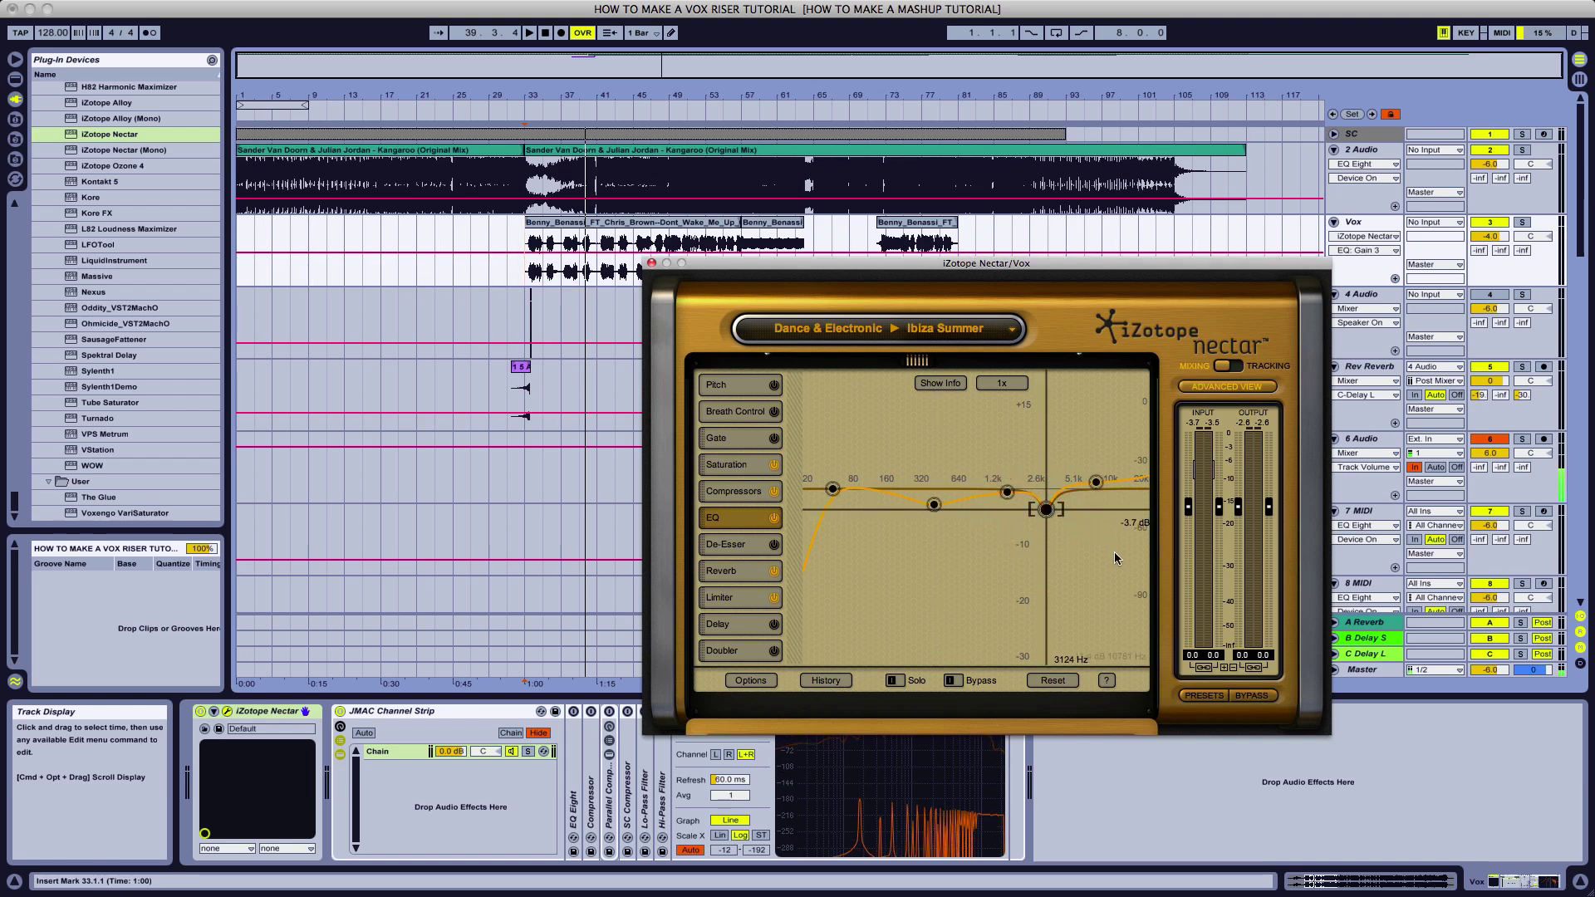
{"action": "scroll", "coordinate": [1115, 552], "scroll_direction": "up", "scroll_amount": 2}
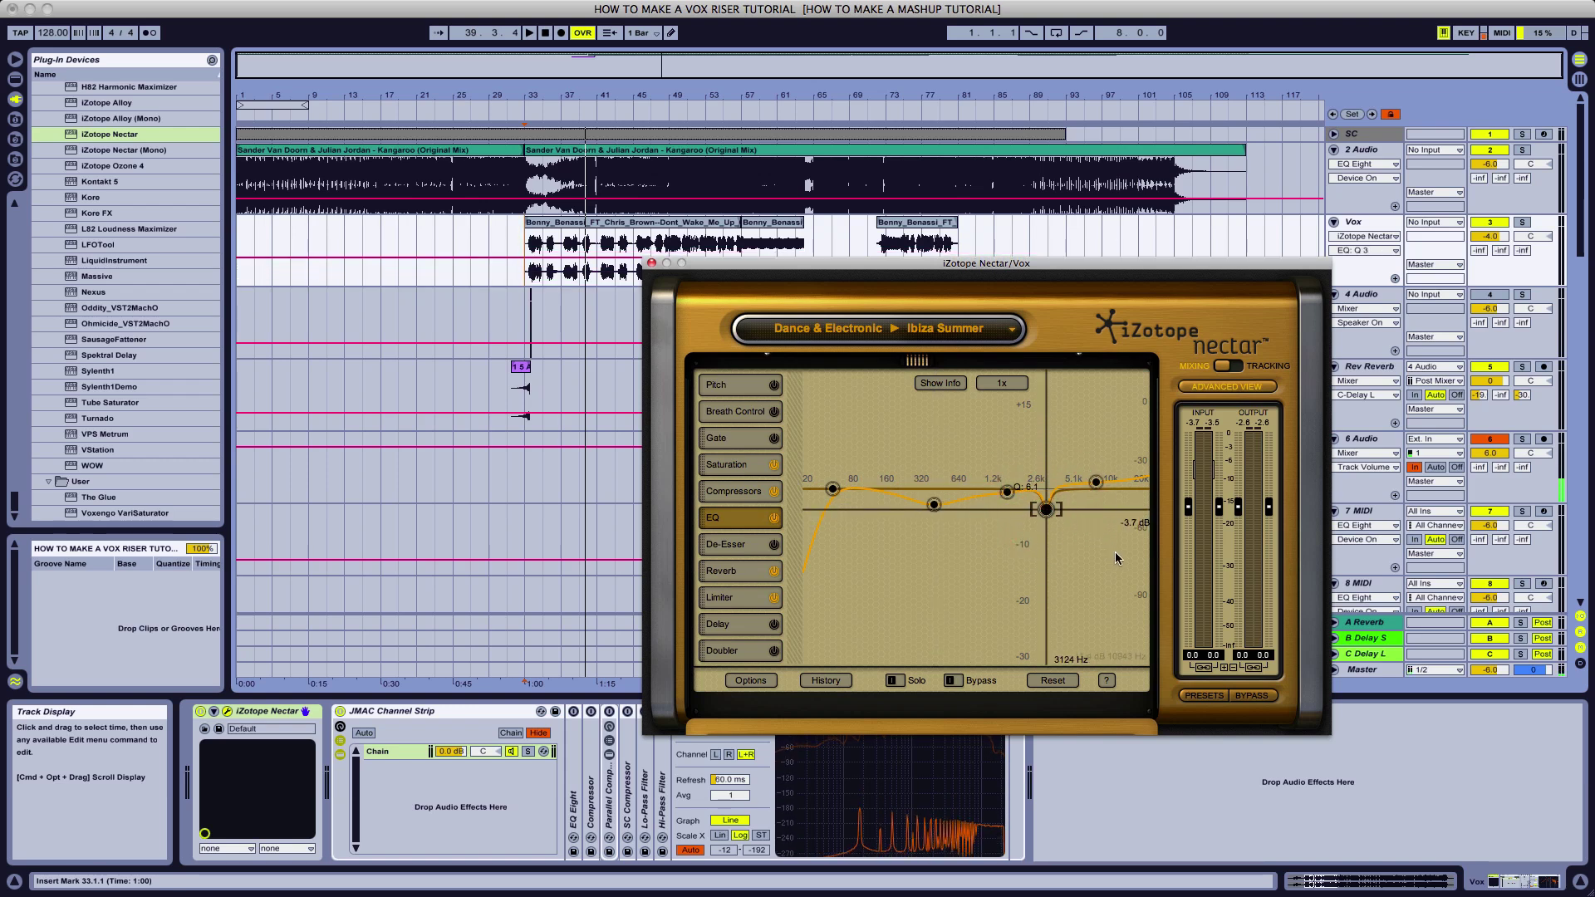
{"action": "left_click", "coordinate": [1062, 513]}
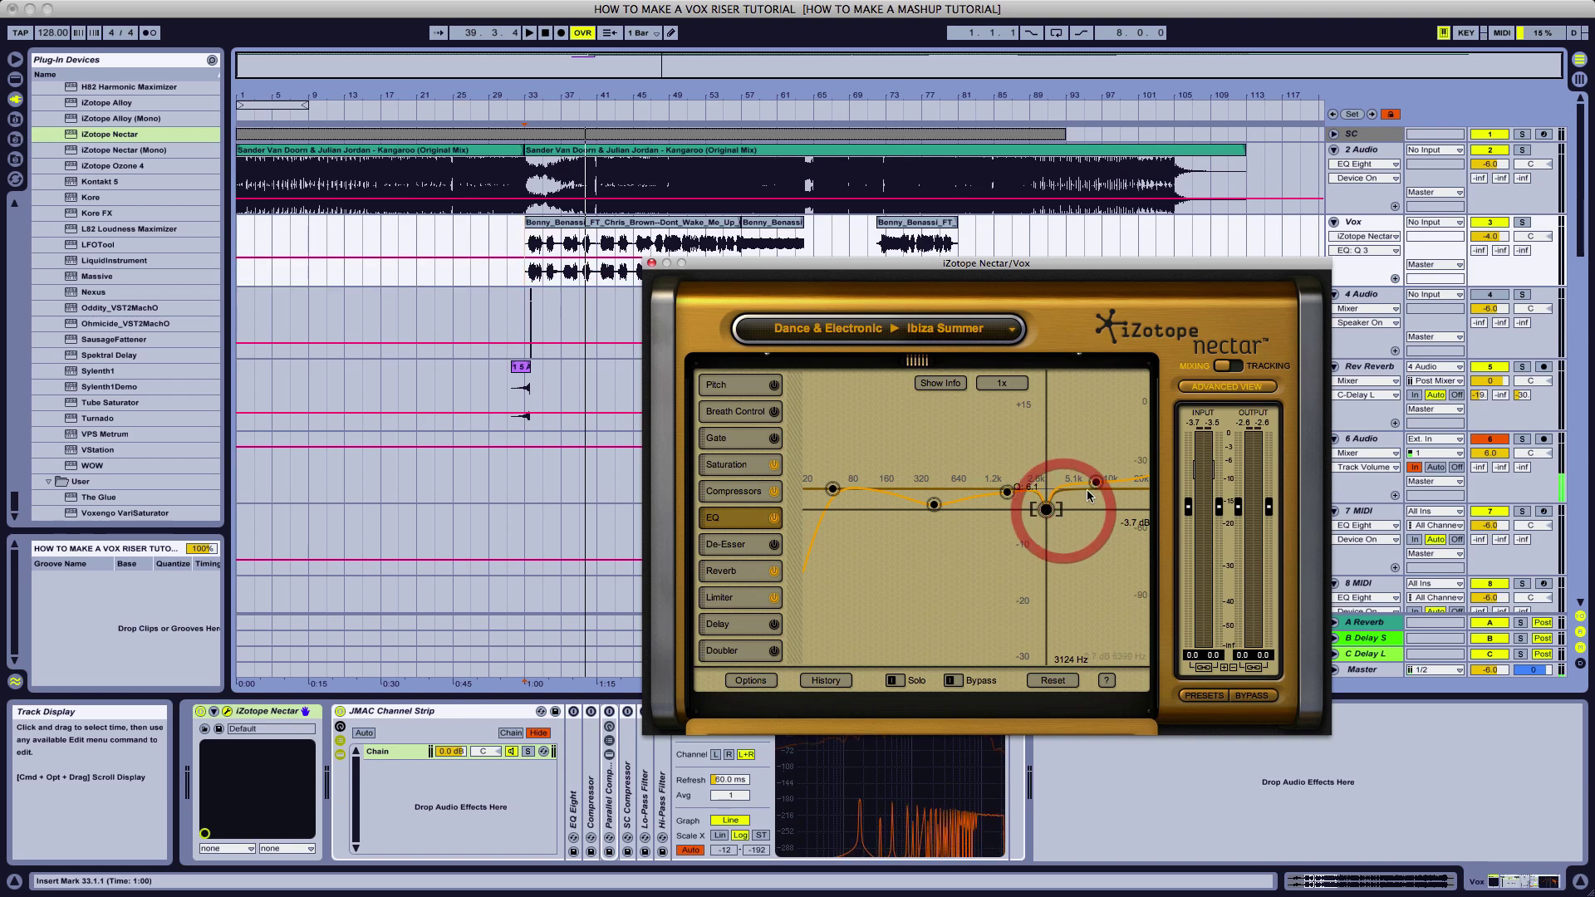
{"action": "left_click_drag", "start_coordinate": [1095, 484], "coordinate": [1102, 482]}
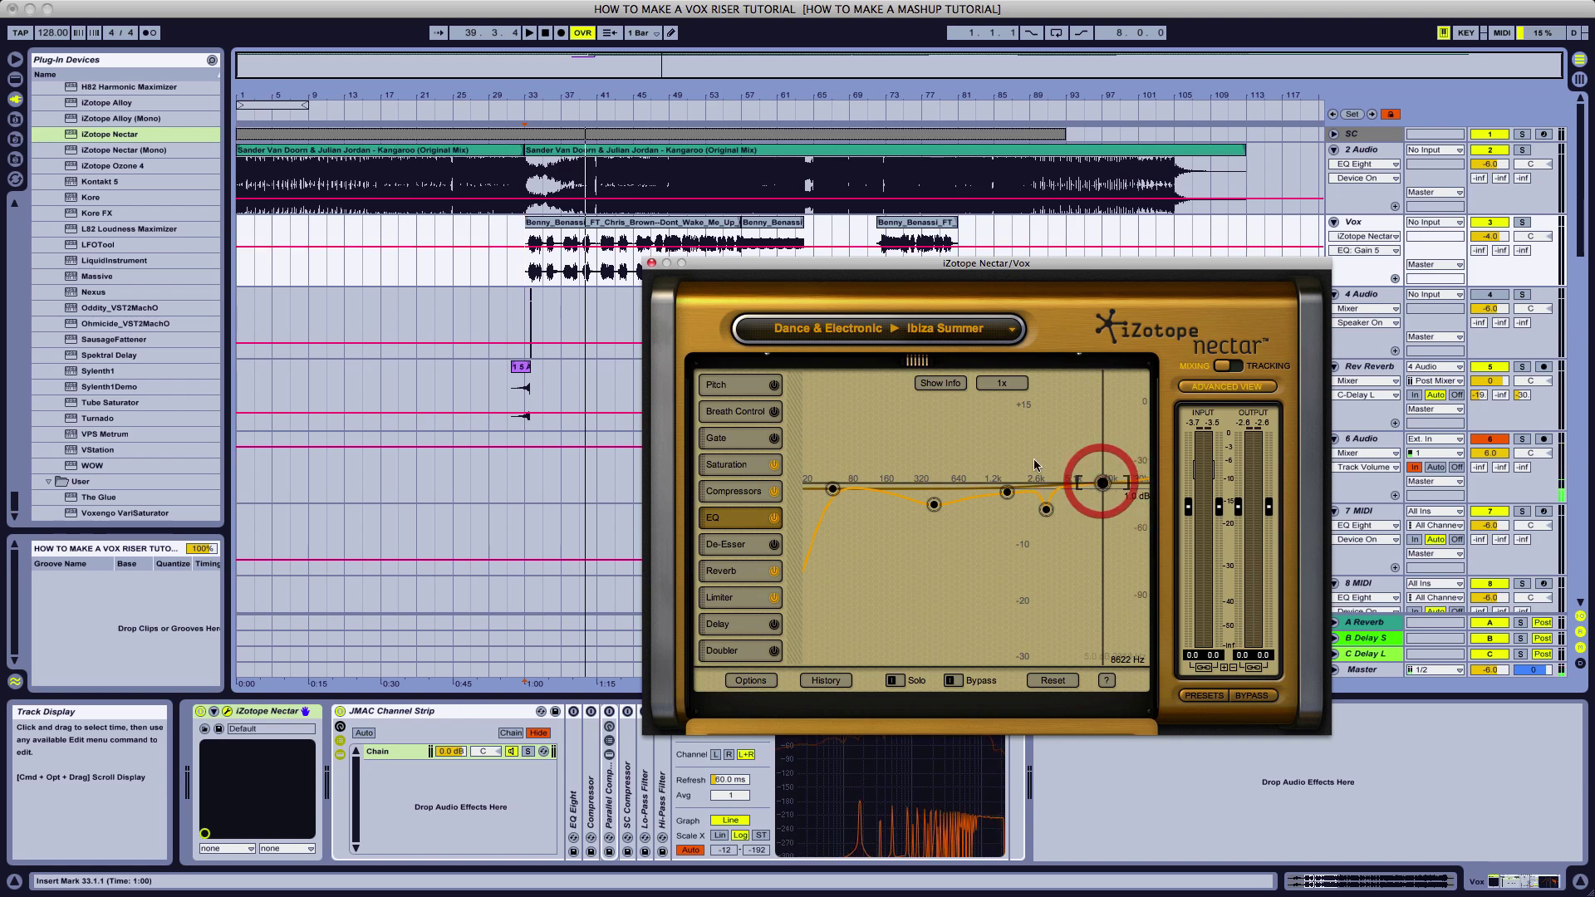
- Turn off Nectar's Reverb module and open the Limiter settings
{"action": "left_click", "coordinate": [732, 575]}
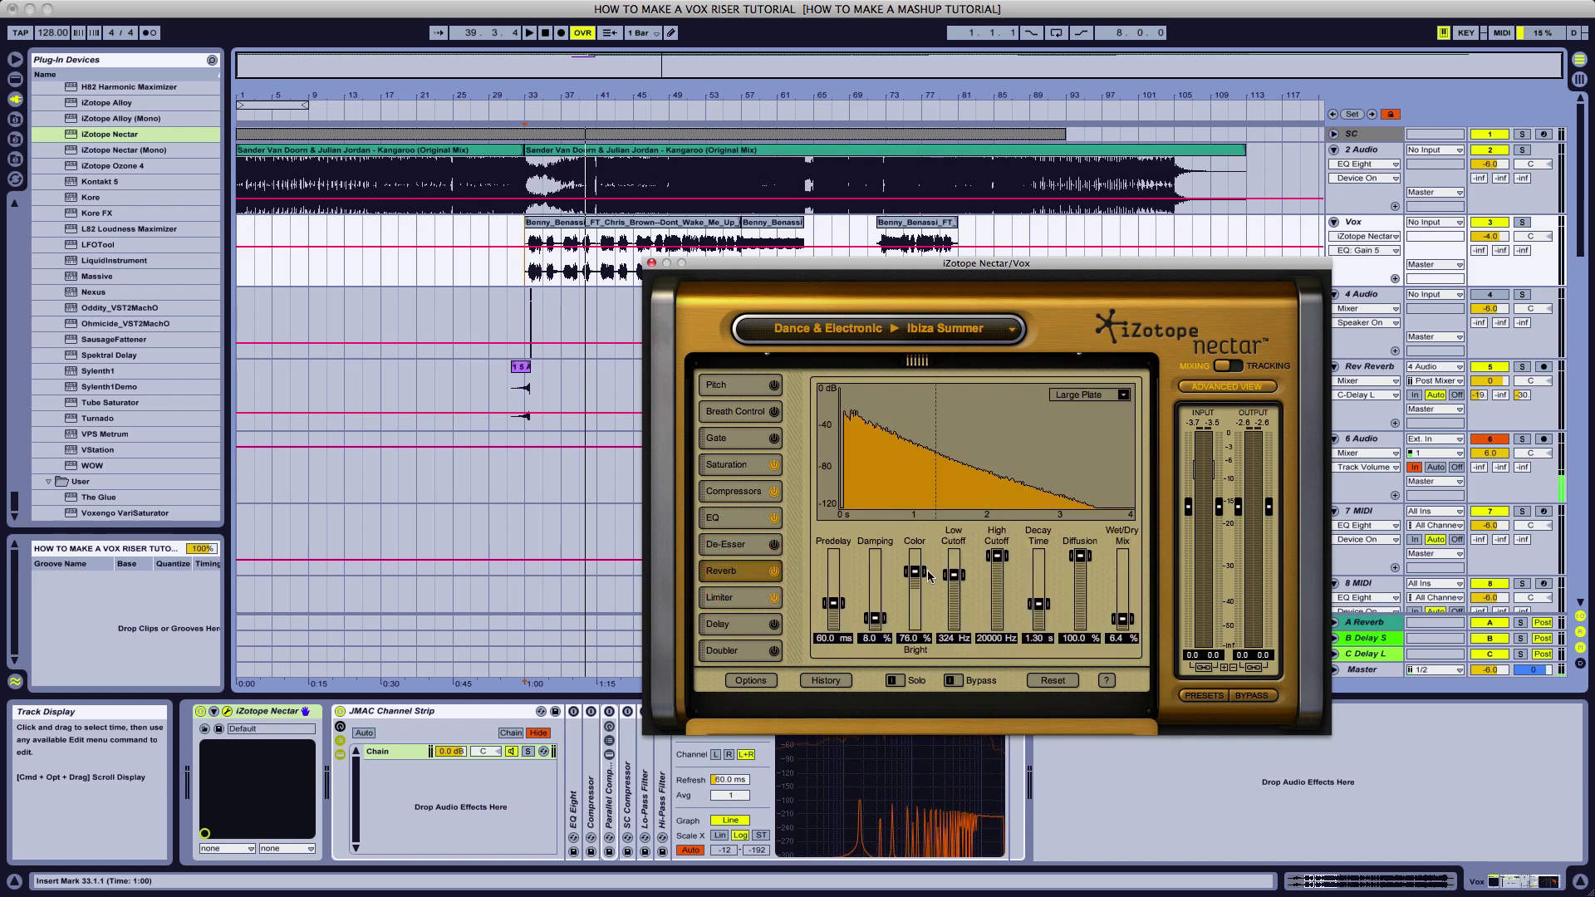
{"action": "left_click", "coordinate": [776, 573]}
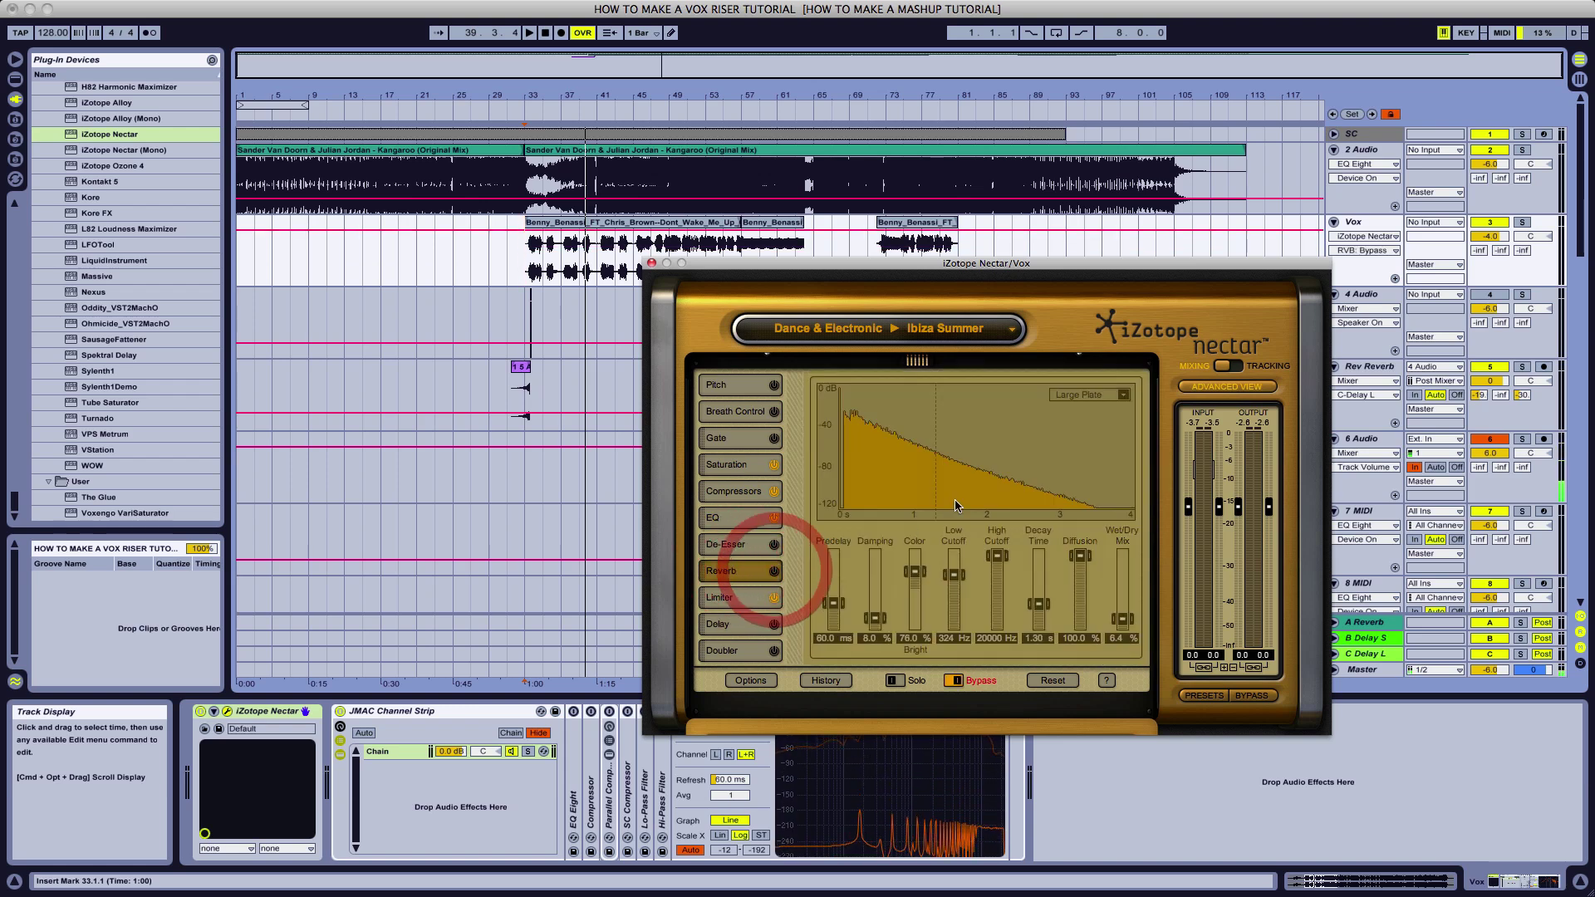
{"action": "left_click", "coordinate": [731, 600]}
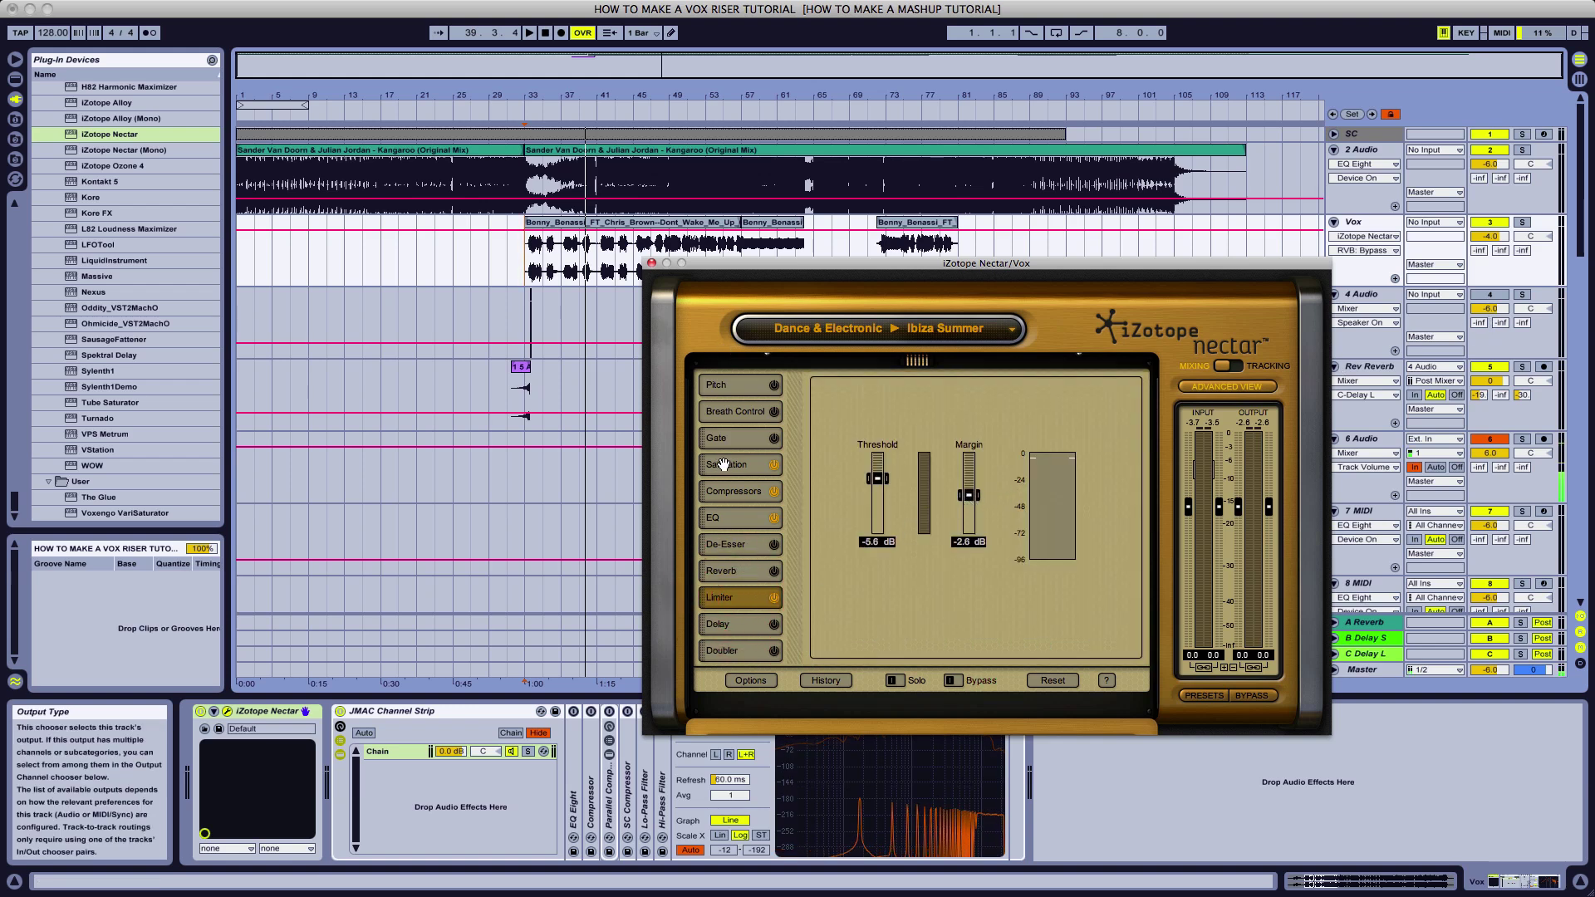
- Play the vocal from bar 33 with the Compressors settings shown to check the processed sound, then stop
{"action": "left_click", "coordinate": [737, 490]}
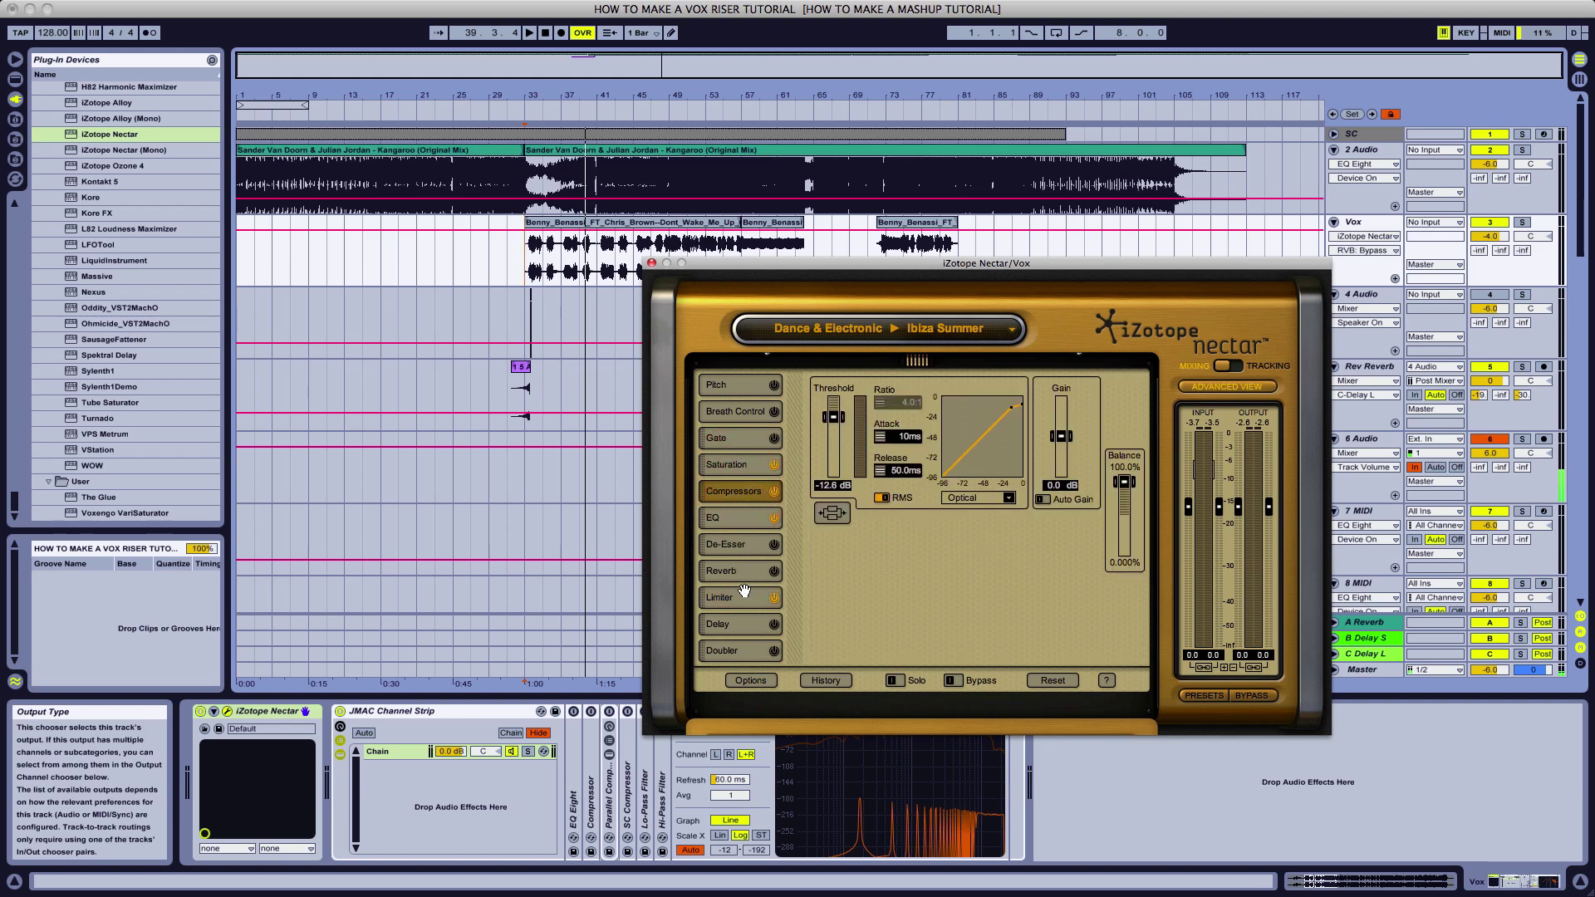
{"action": "left_click", "coordinate": [527, 274]}
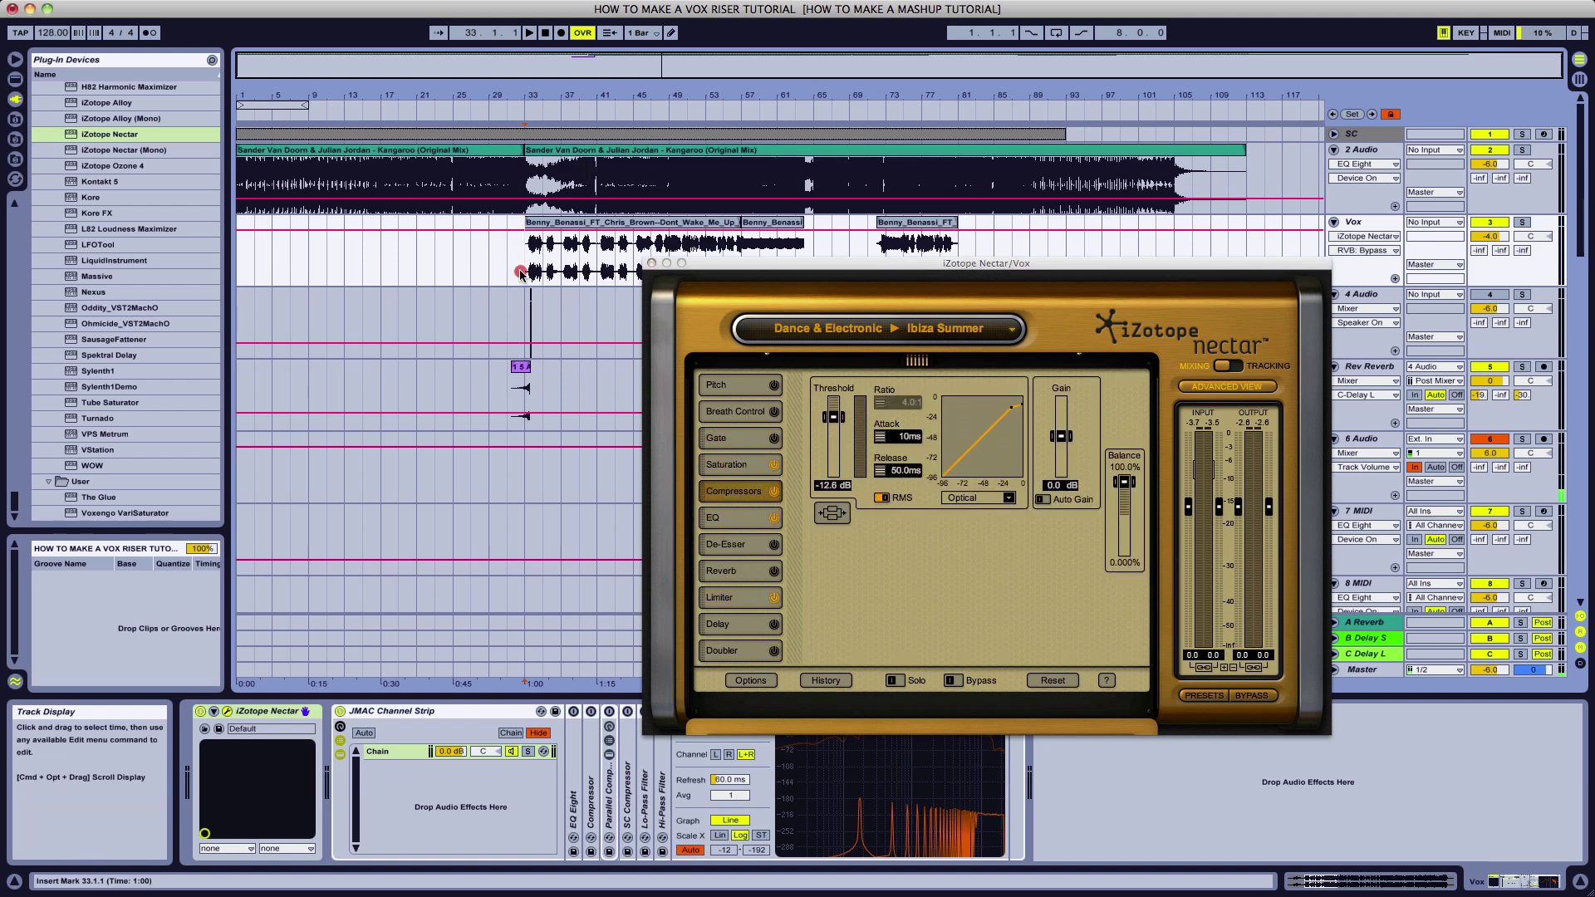
{"action": "key", "text": "space"}
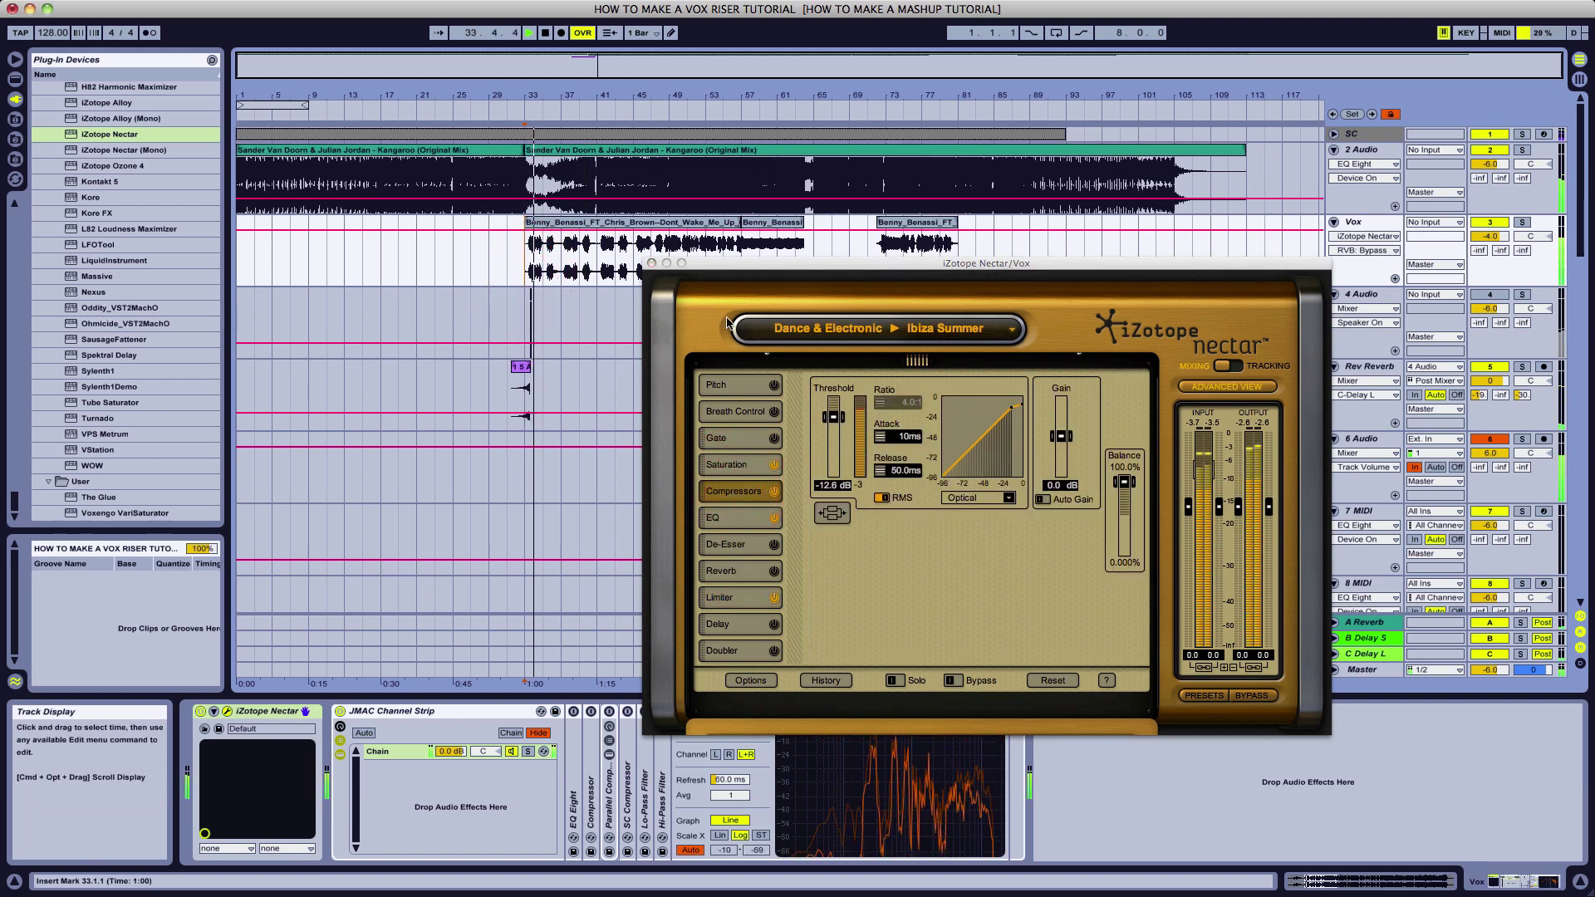
{"action": "key", "text": "space"}
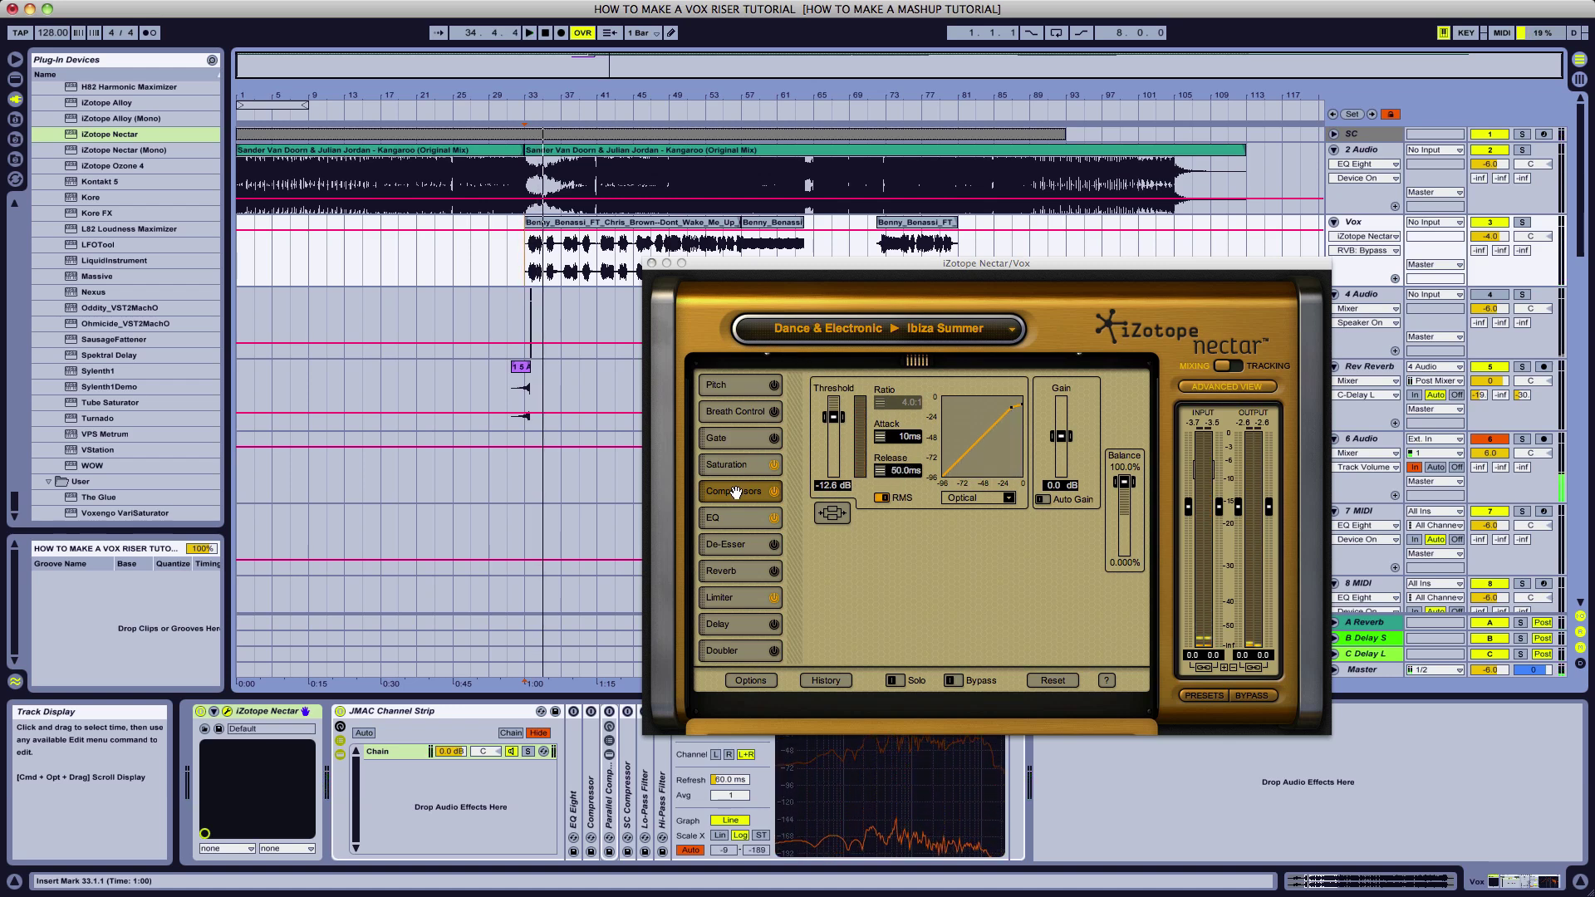
- Set Nectar's Limiter Margin to 0.0 dB and audition the vocal over the track
{"action": "left_click", "coordinate": [736, 597]}
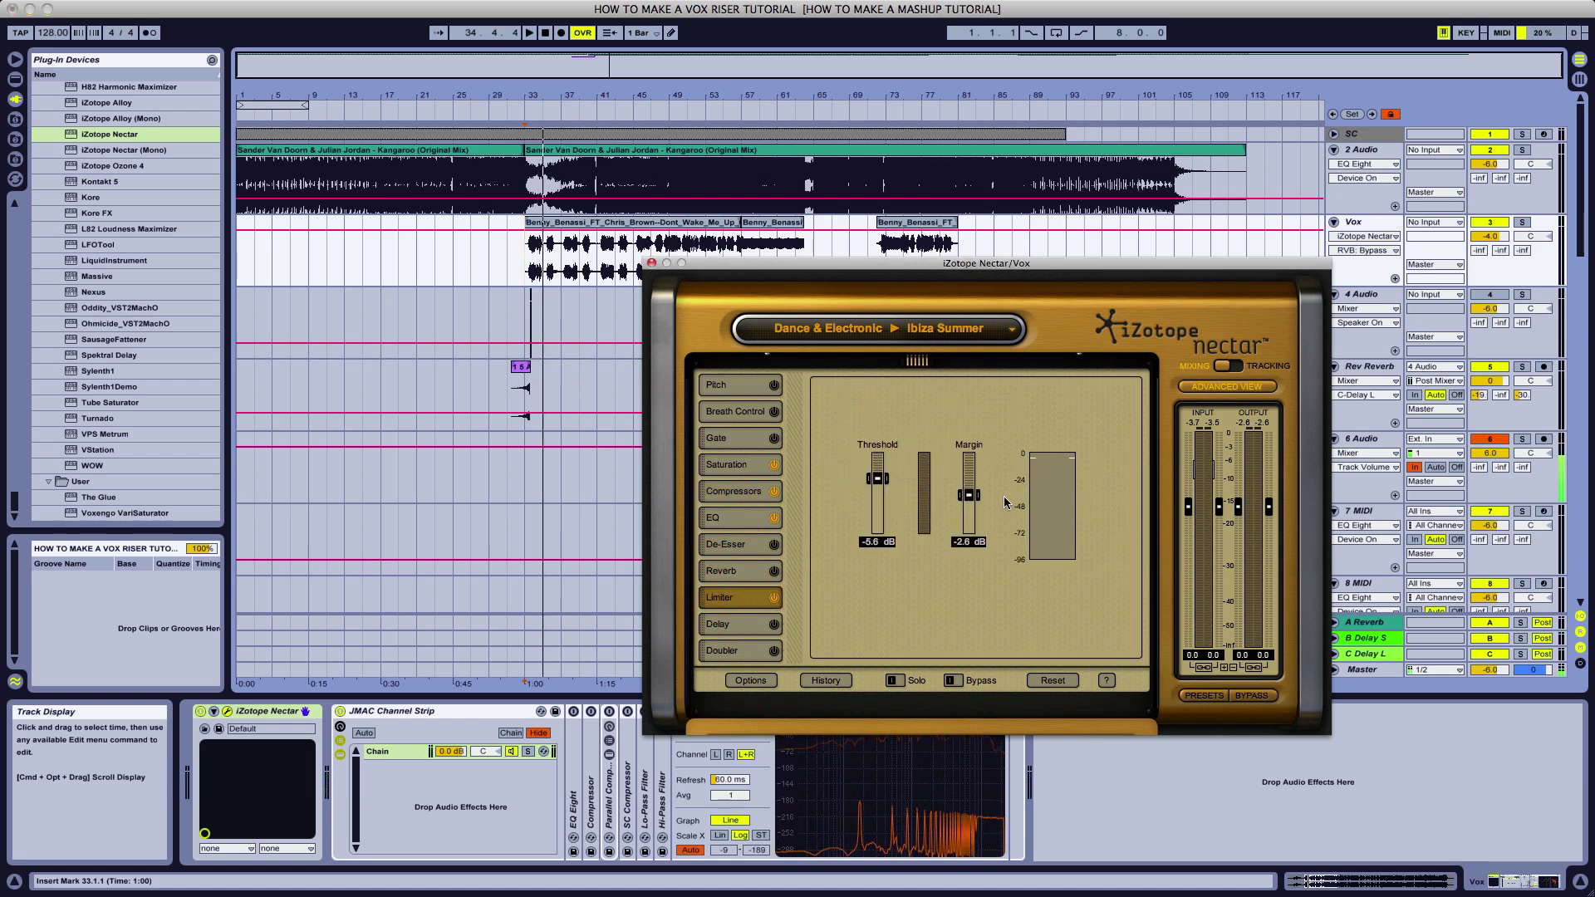
{"action": "left_click_drag", "start_coordinate": [967, 498], "coordinate": [943, 371]}
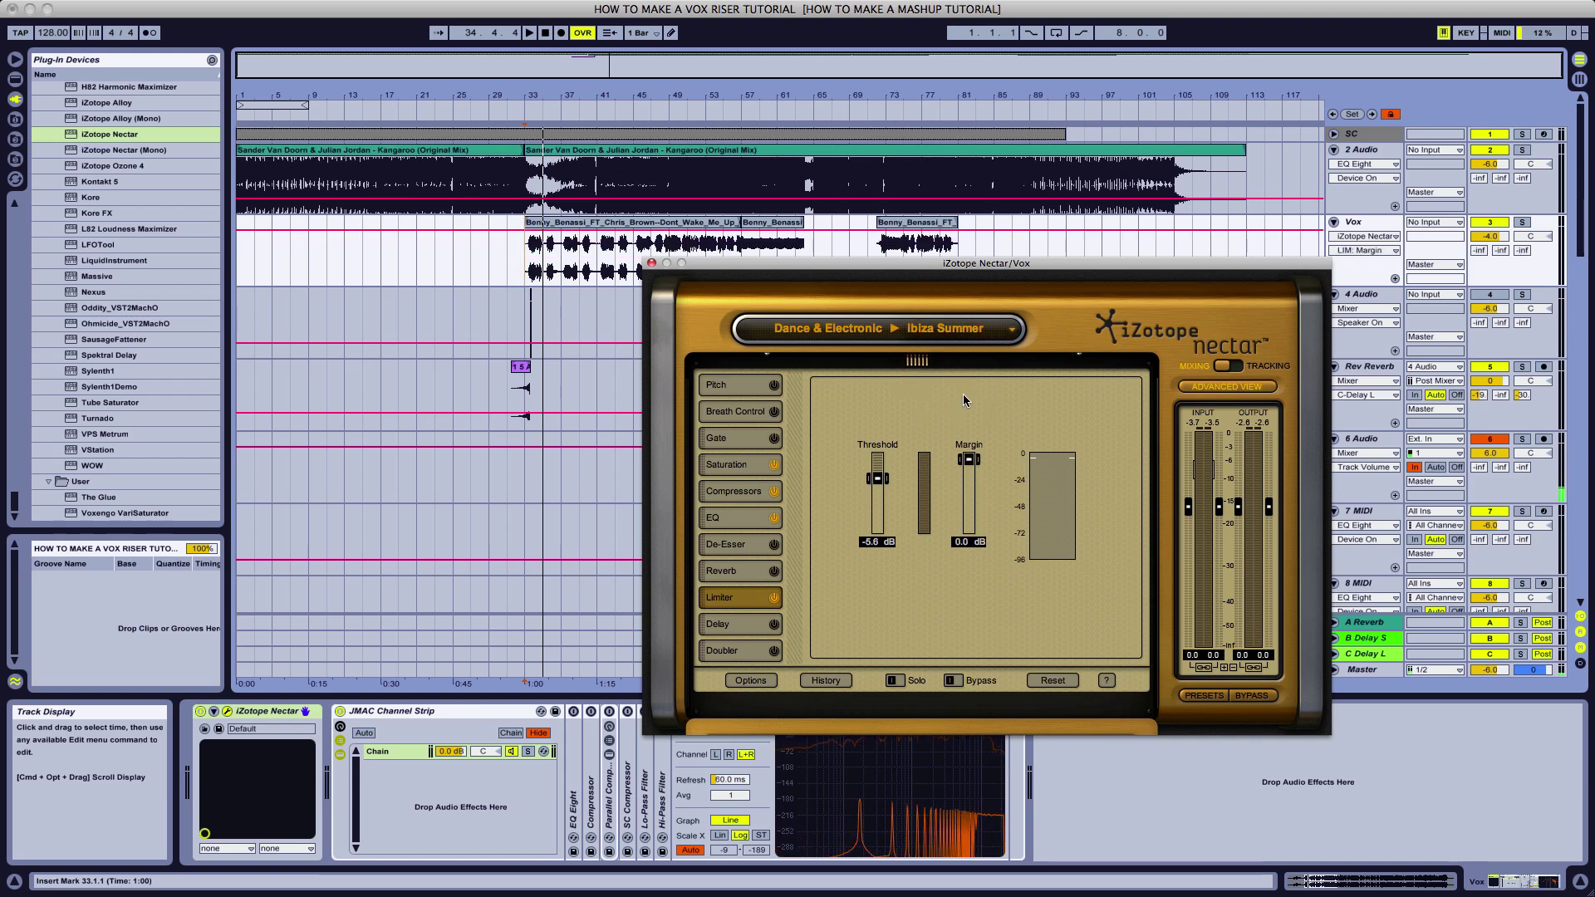
{"action": "key", "text": "space"}
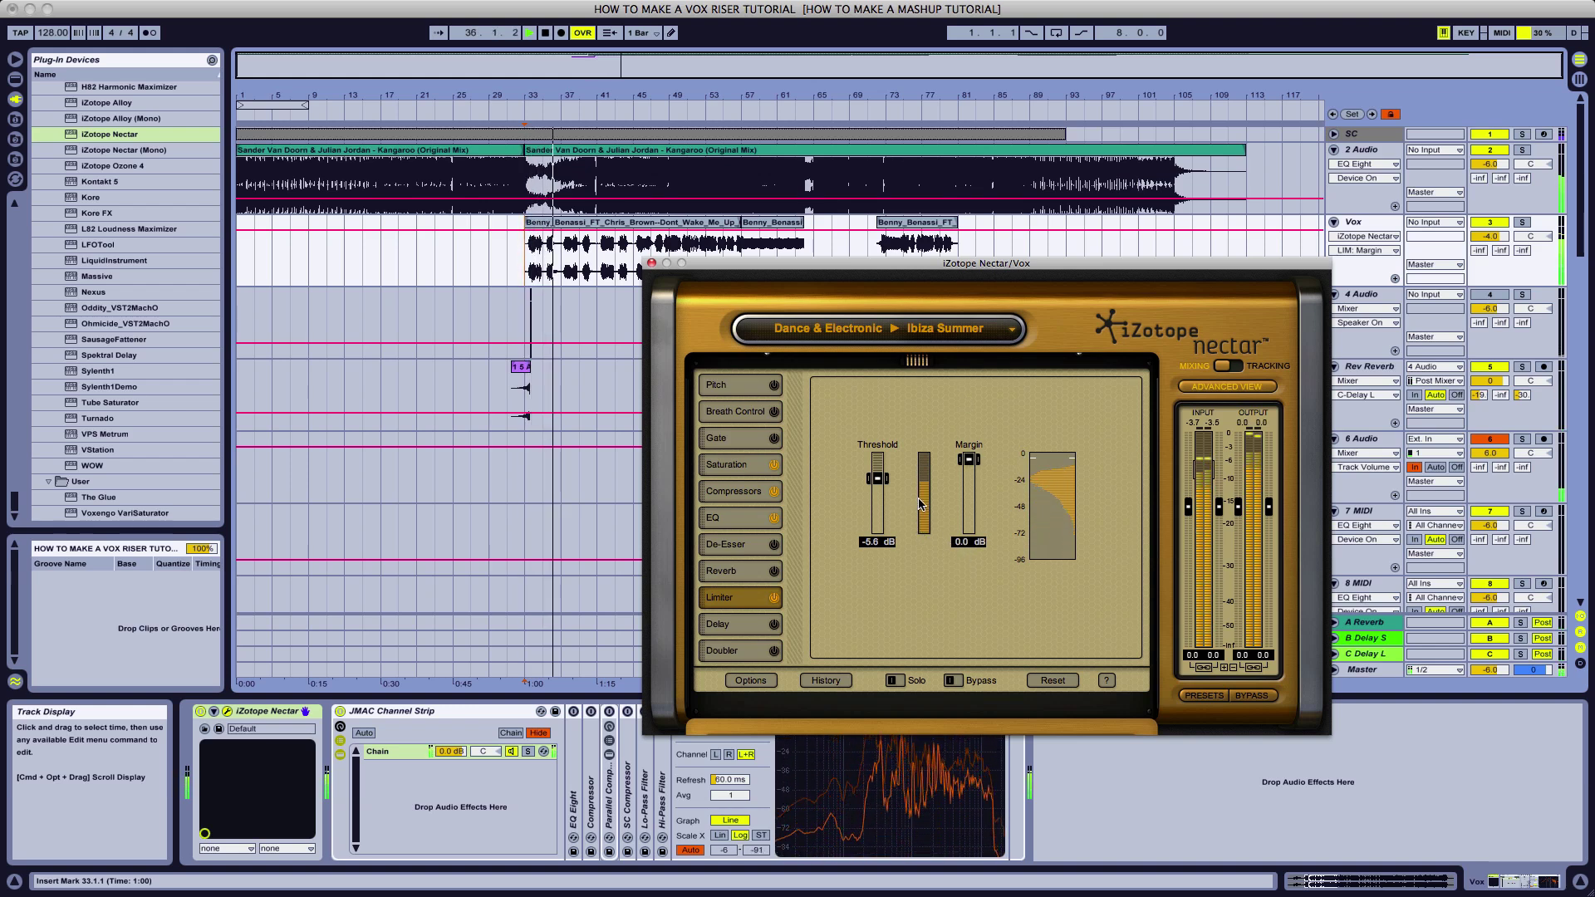
{"action": "key", "text": "space"}
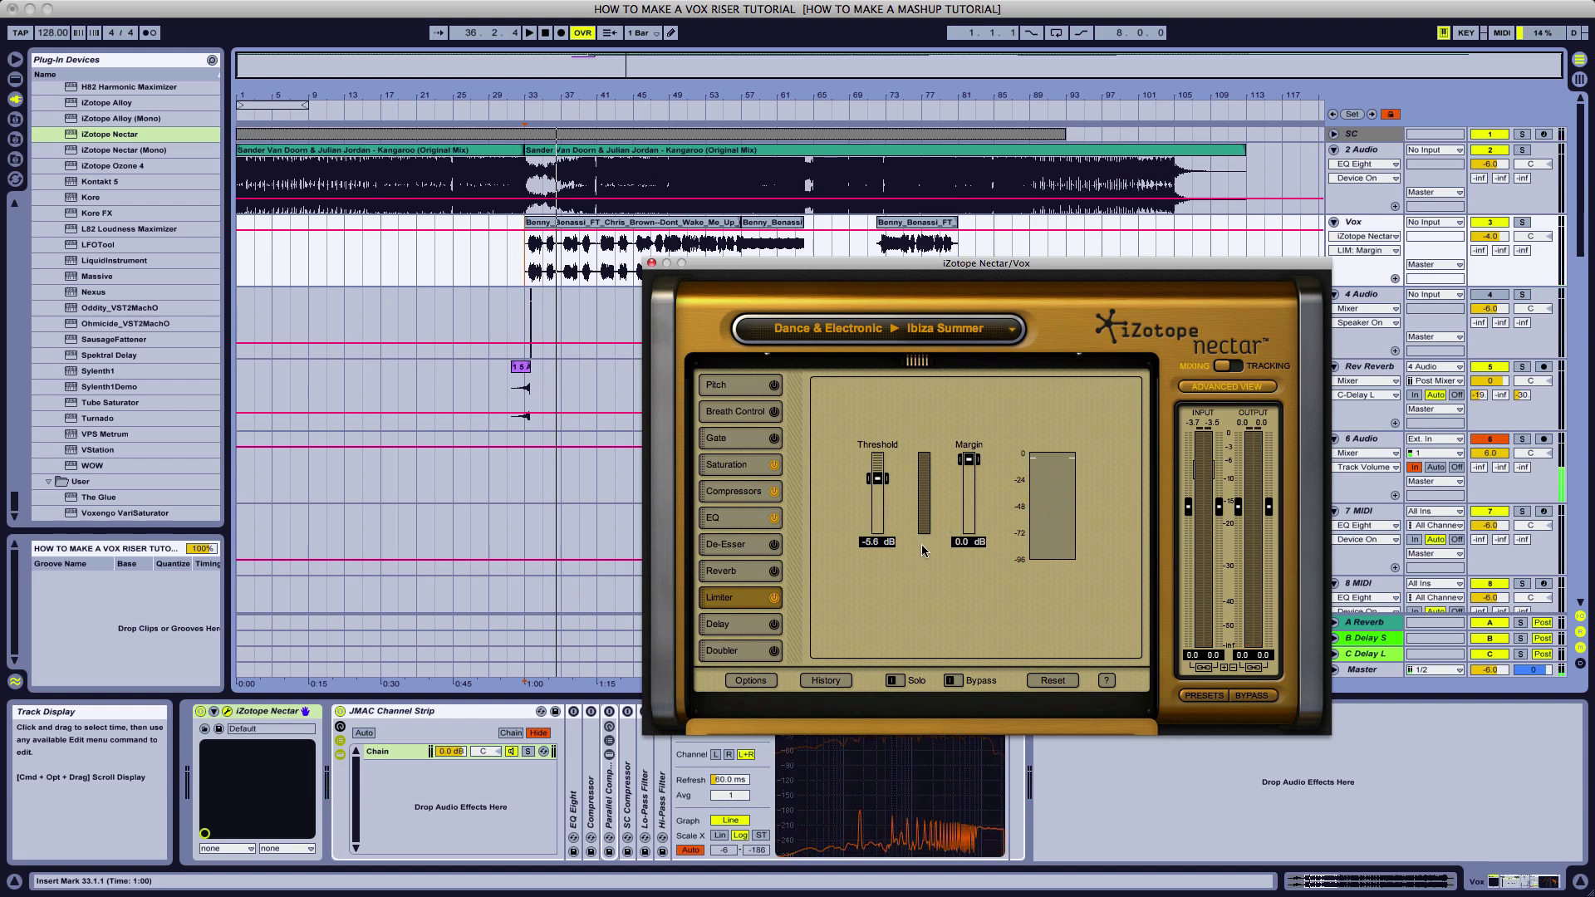
- Set Nectar's Limiter Threshold to -6.2 dB during playback, then stop the song
{"action": "key", "text": "space"}
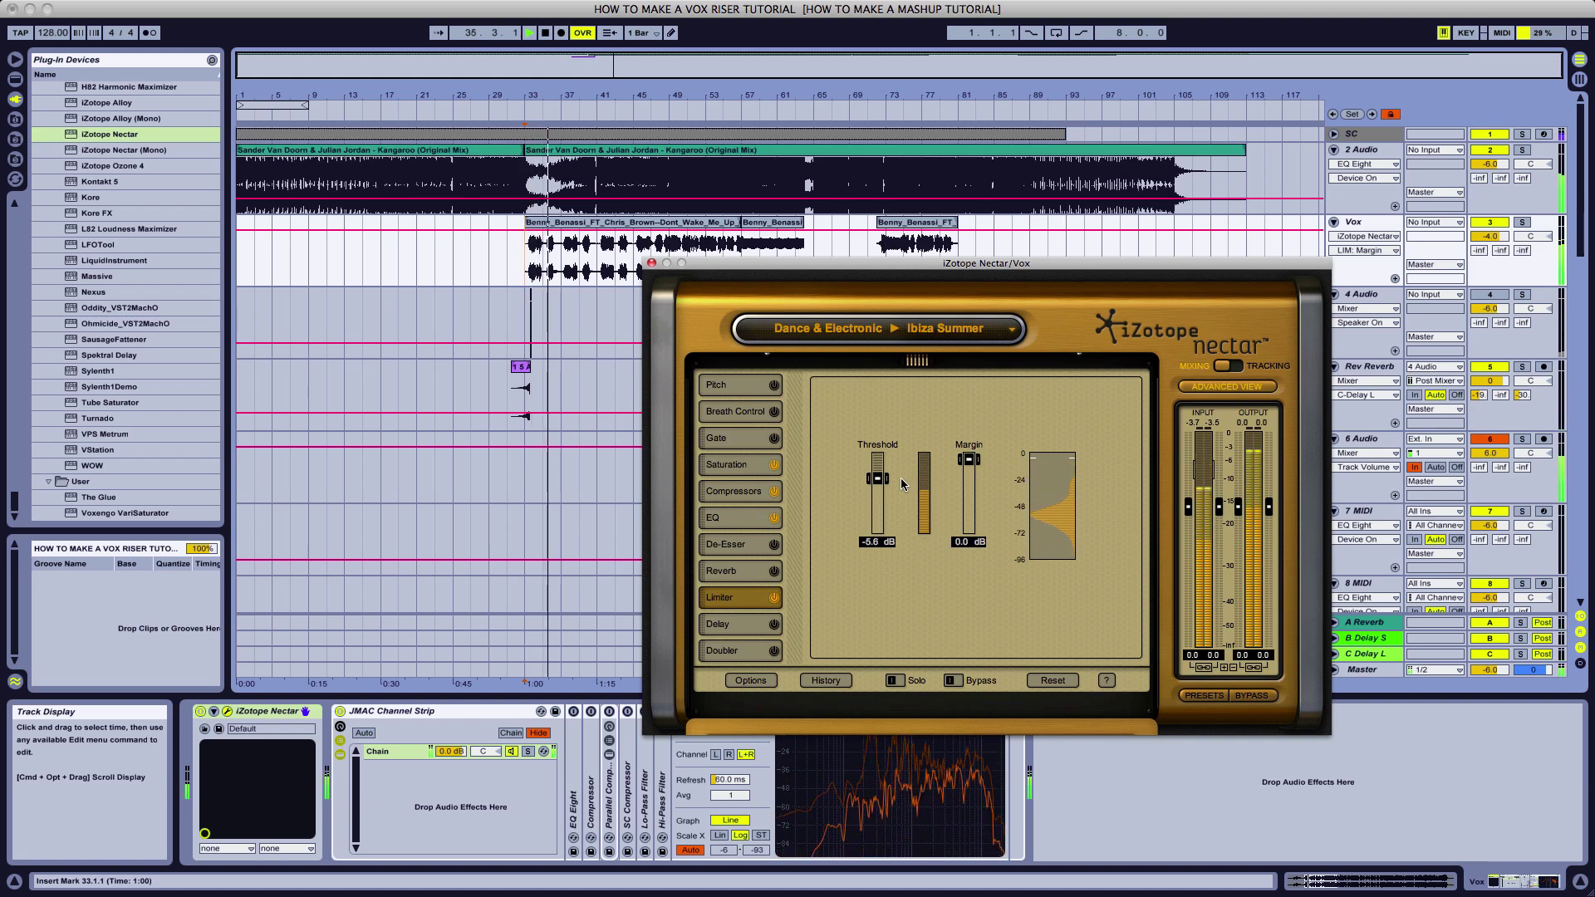
{"action": "left_click_drag", "start_coordinate": [880, 489], "coordinate": [878, 482]}
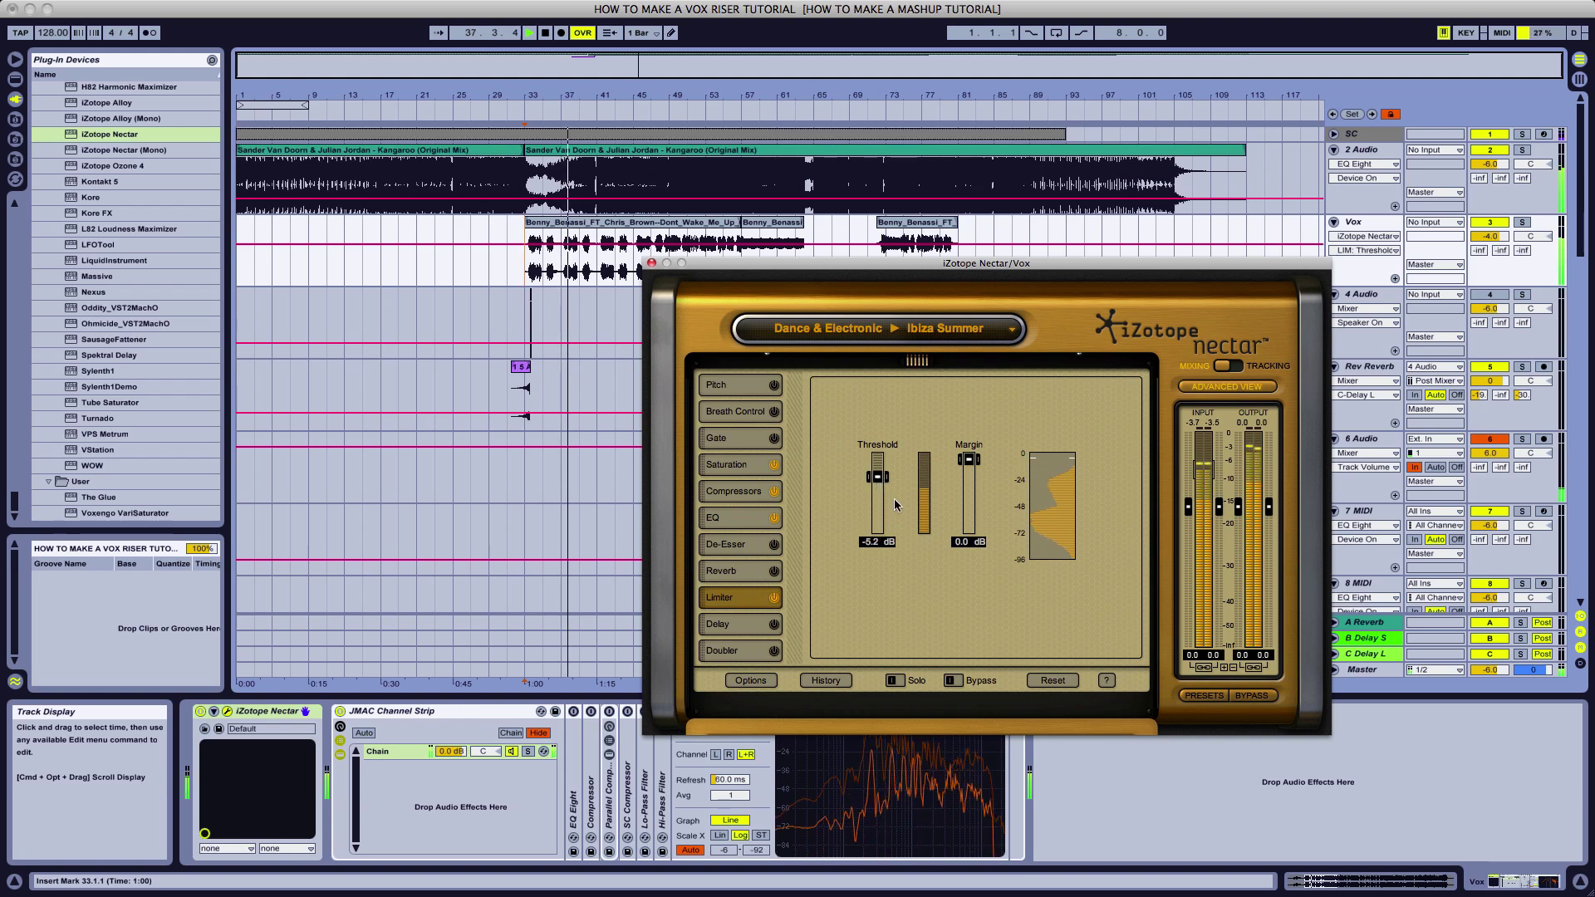
{"action": "key", "text": "space"}
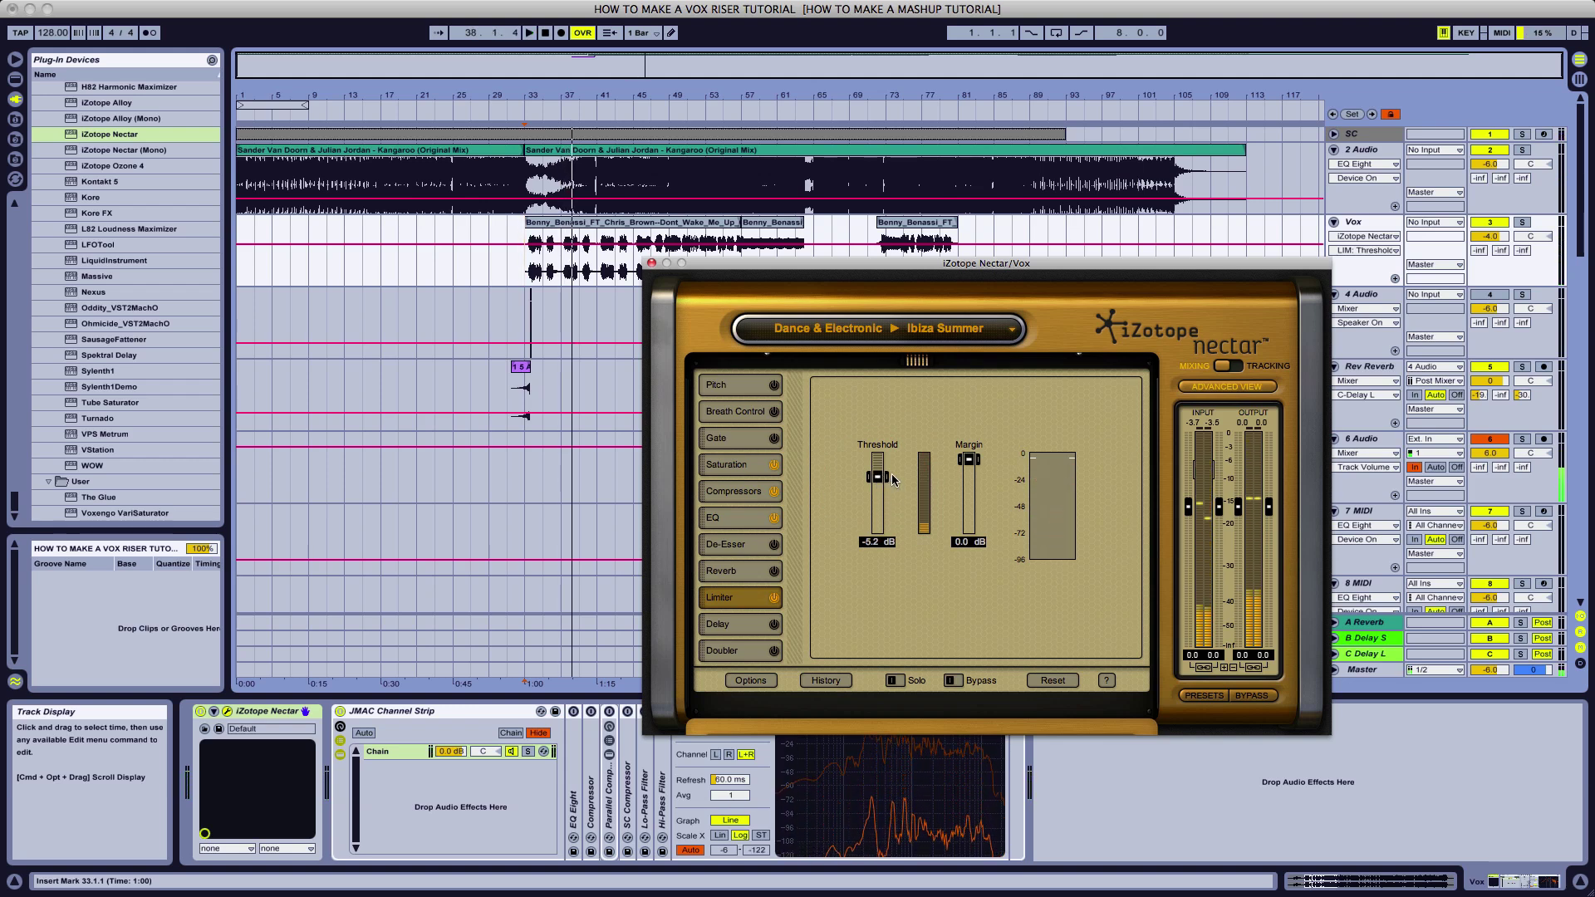
- Move the Nectar window clear of the Vox track and close it
{"action": "left_click_drag", "start_coordinate": [1121, 263], "coordinate": [966, 277]}
{"action": "left_click_drag", "start_coordinate": [1108, 283], "coordinate": [1176, 276]}
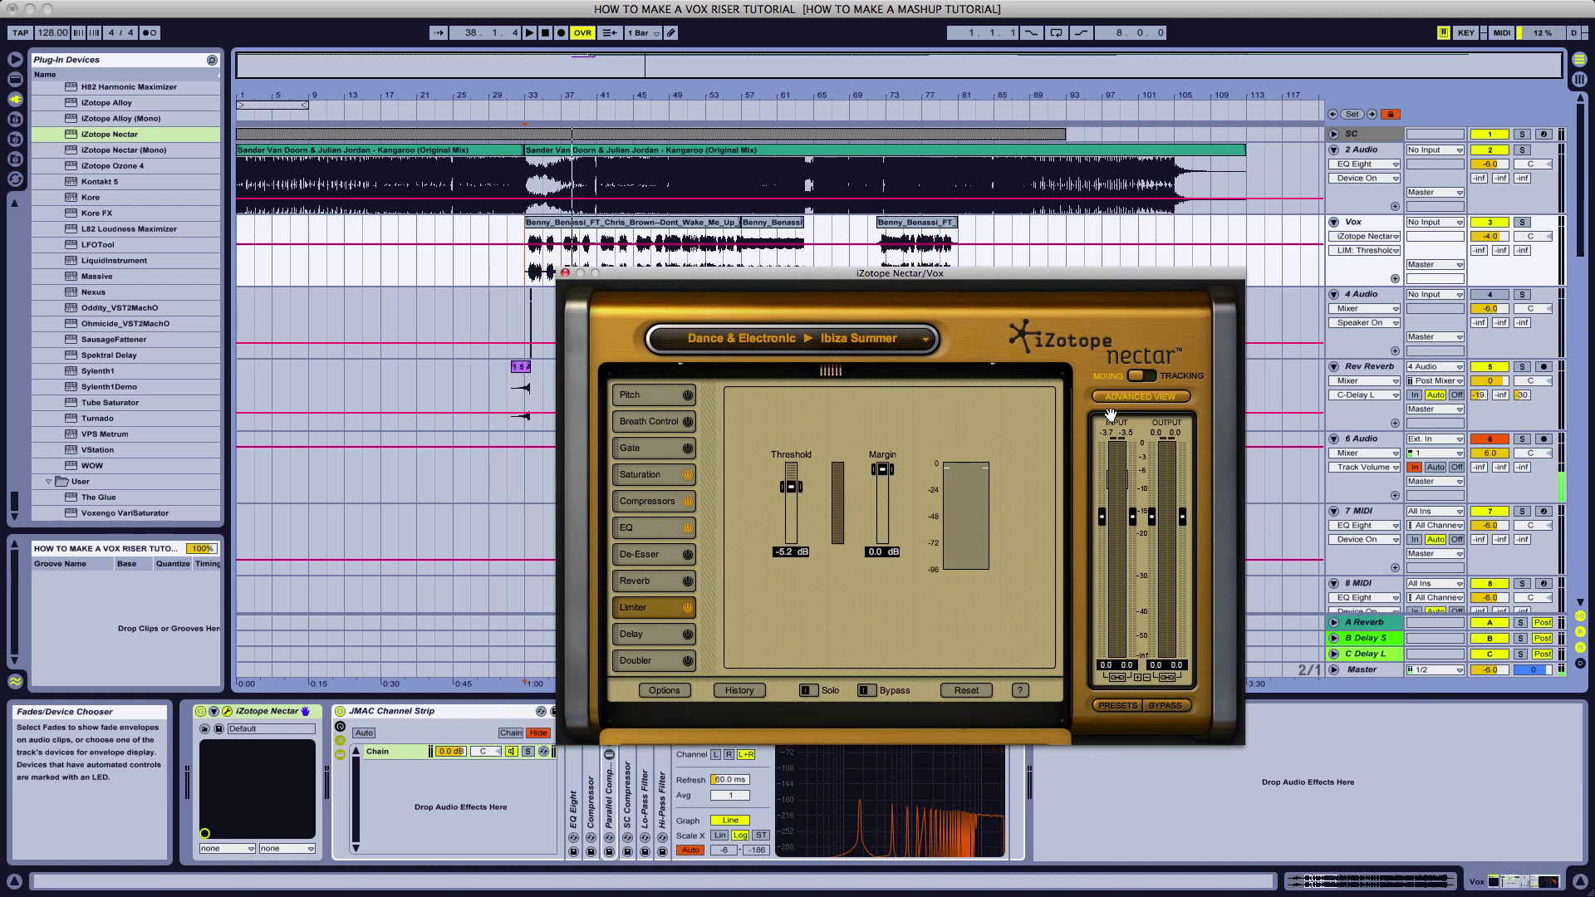
{"action": "left_click_drag", "start_coordinate": [1026, 274], "coordinate": [1052, 297]}
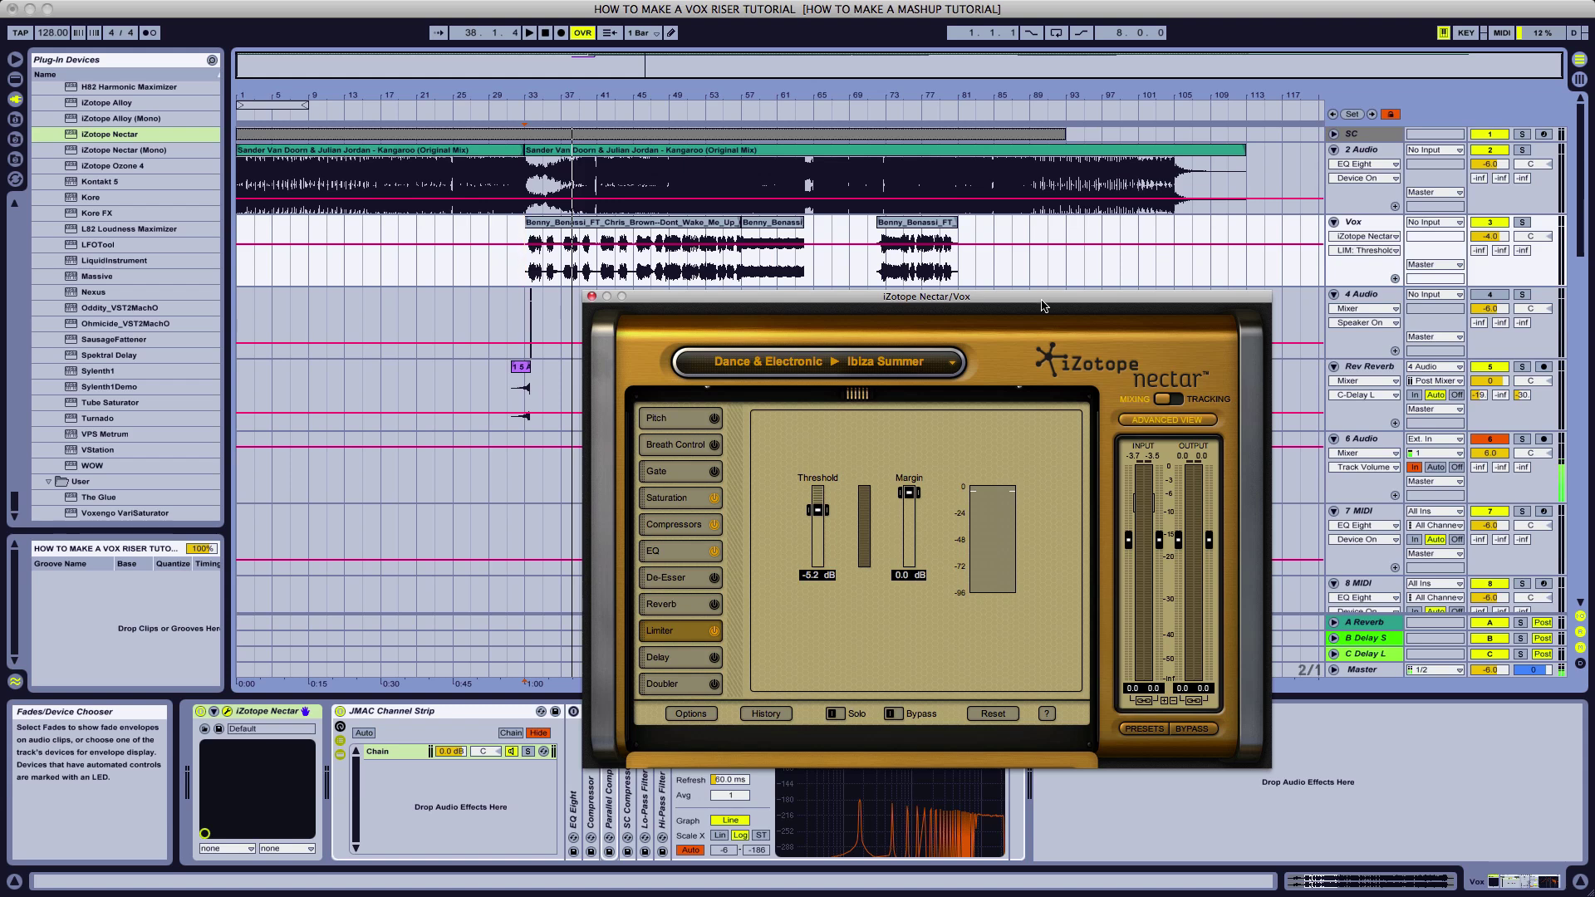
{"action": "left_click_drag", "start_coordinate": [961, 307], "coordinate": [962, 287]}
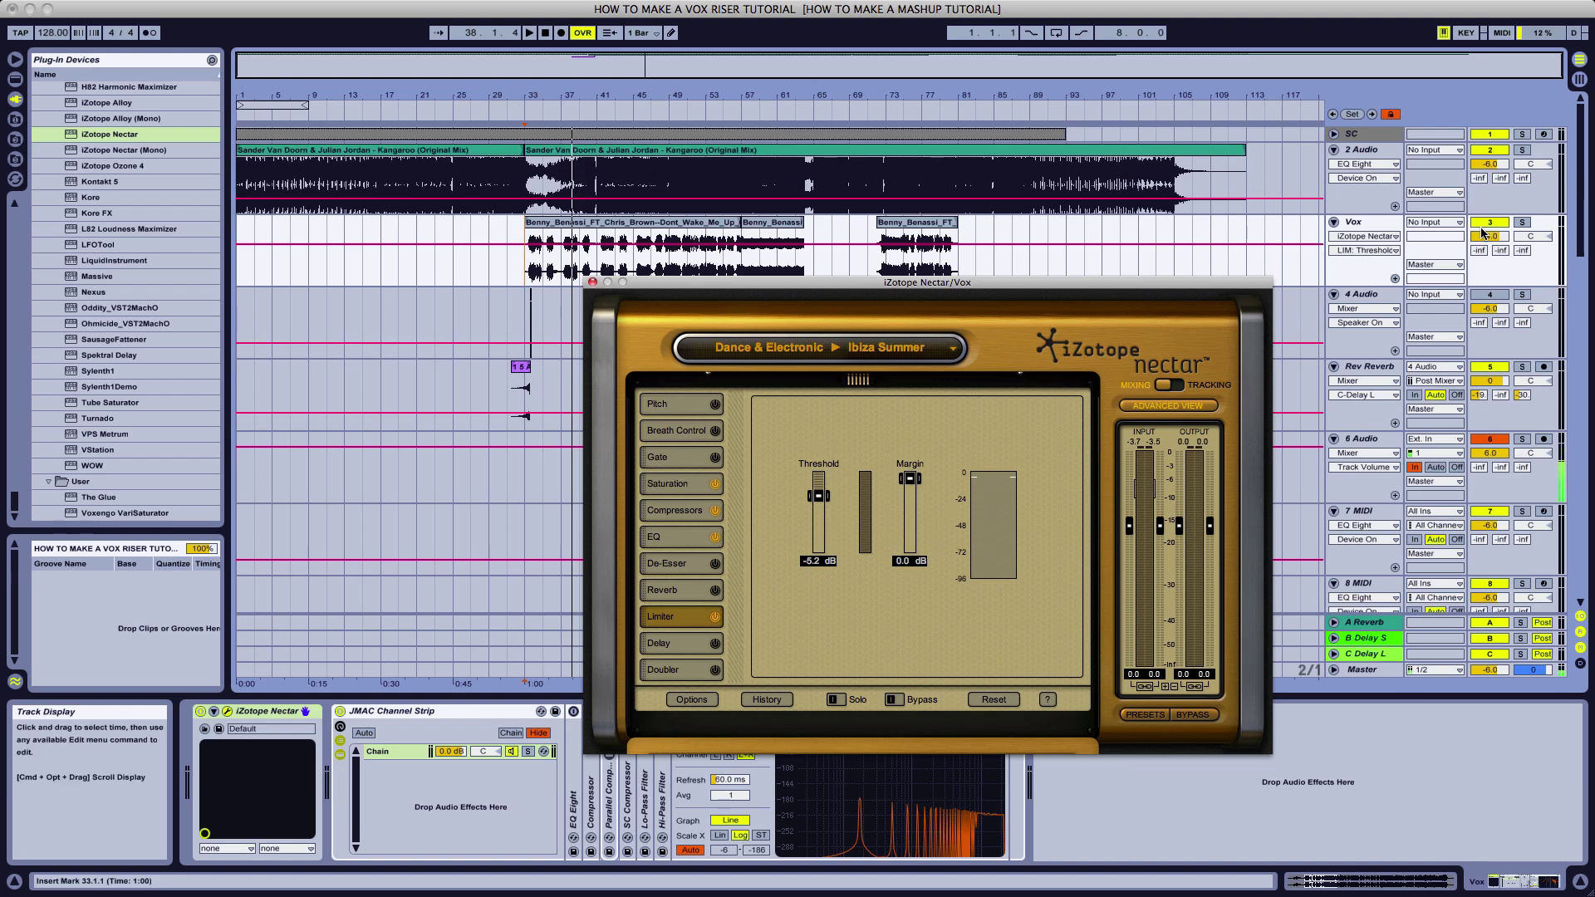
{"action": "left_click", "coordinate": [594, 281]}
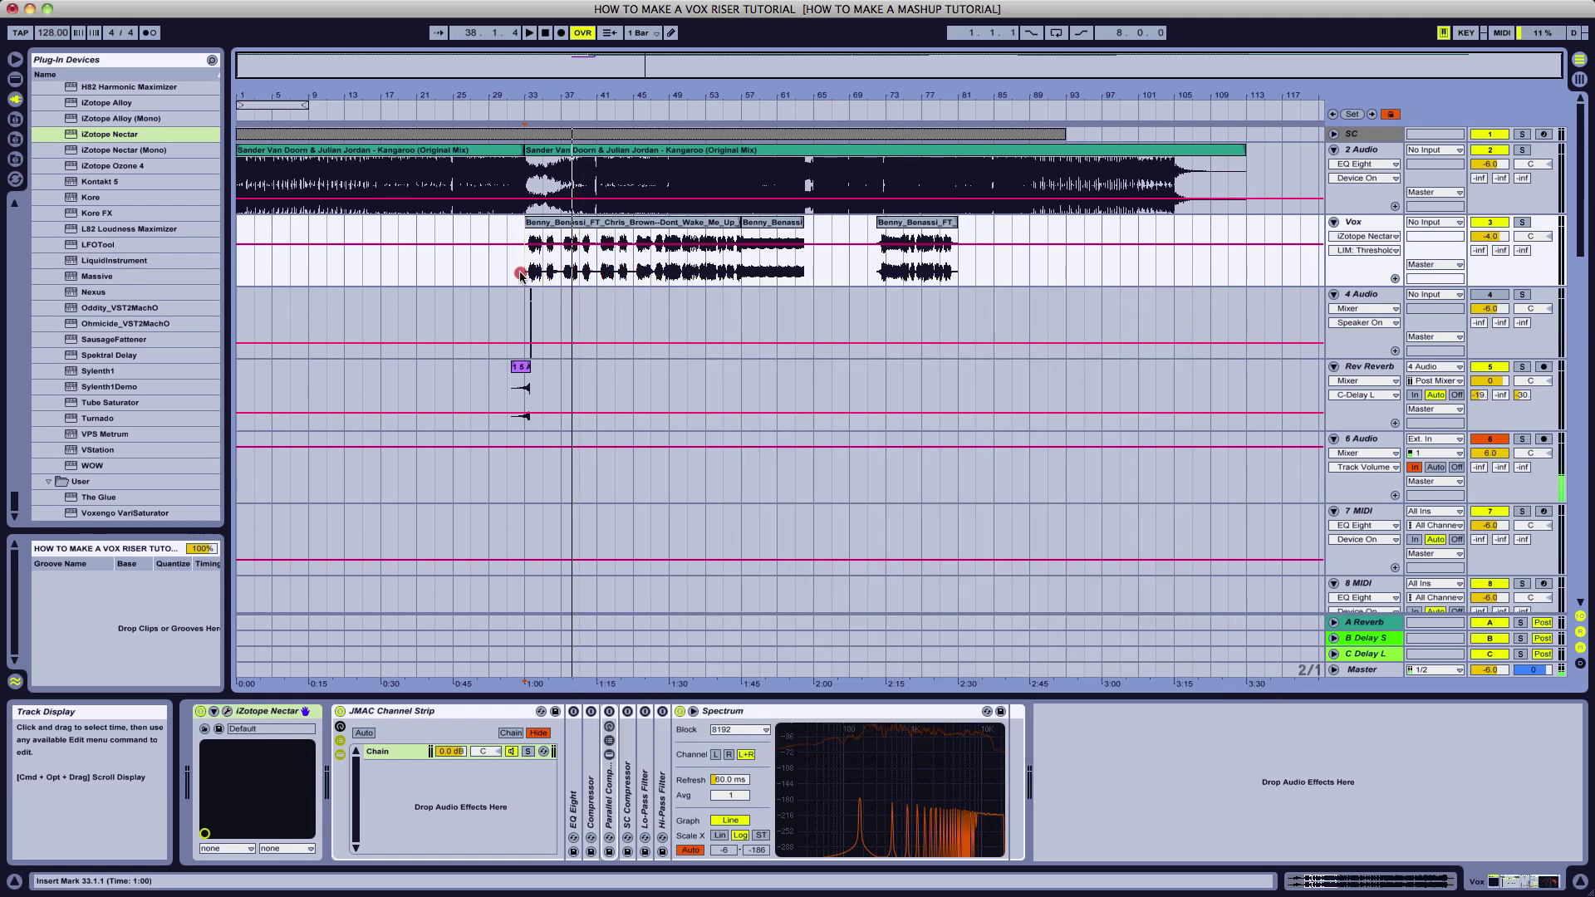
- Set the Vox track's volume to -6.0 dB in the Session mixer and audition the mix from bar 33
{"action": "left_click", "coordinate": [516, 285]}
{"action": "key", "text": "space"}
{"action": "key", "text": "Tab"}
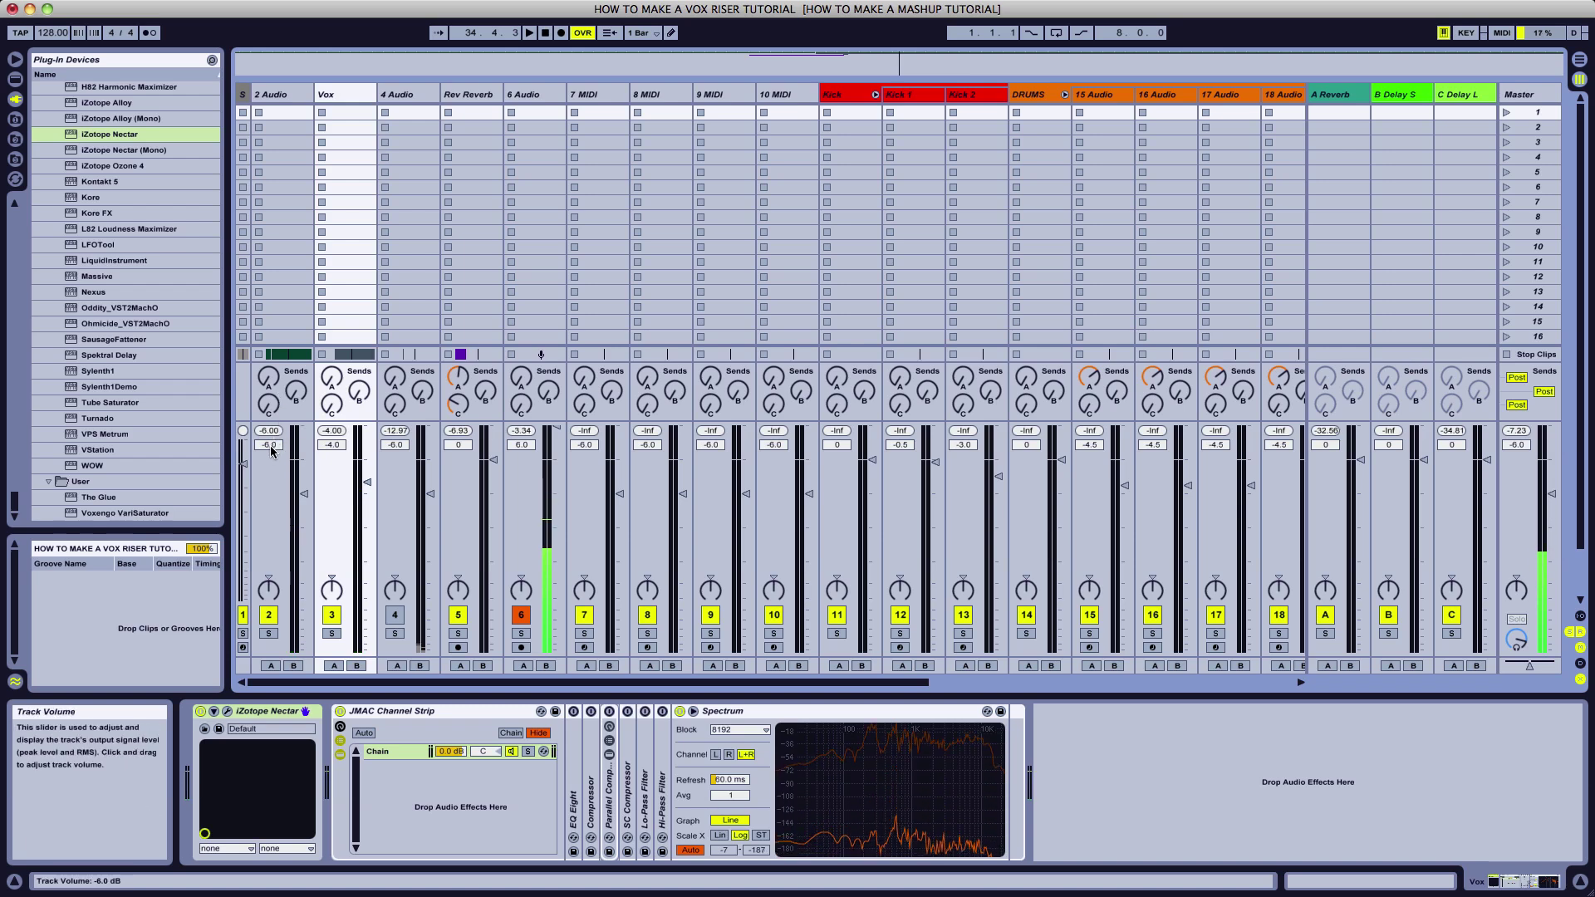
{"action": "left_click_drag", "start_coordinate": [339, 446], "coordinate": [339, 450]}
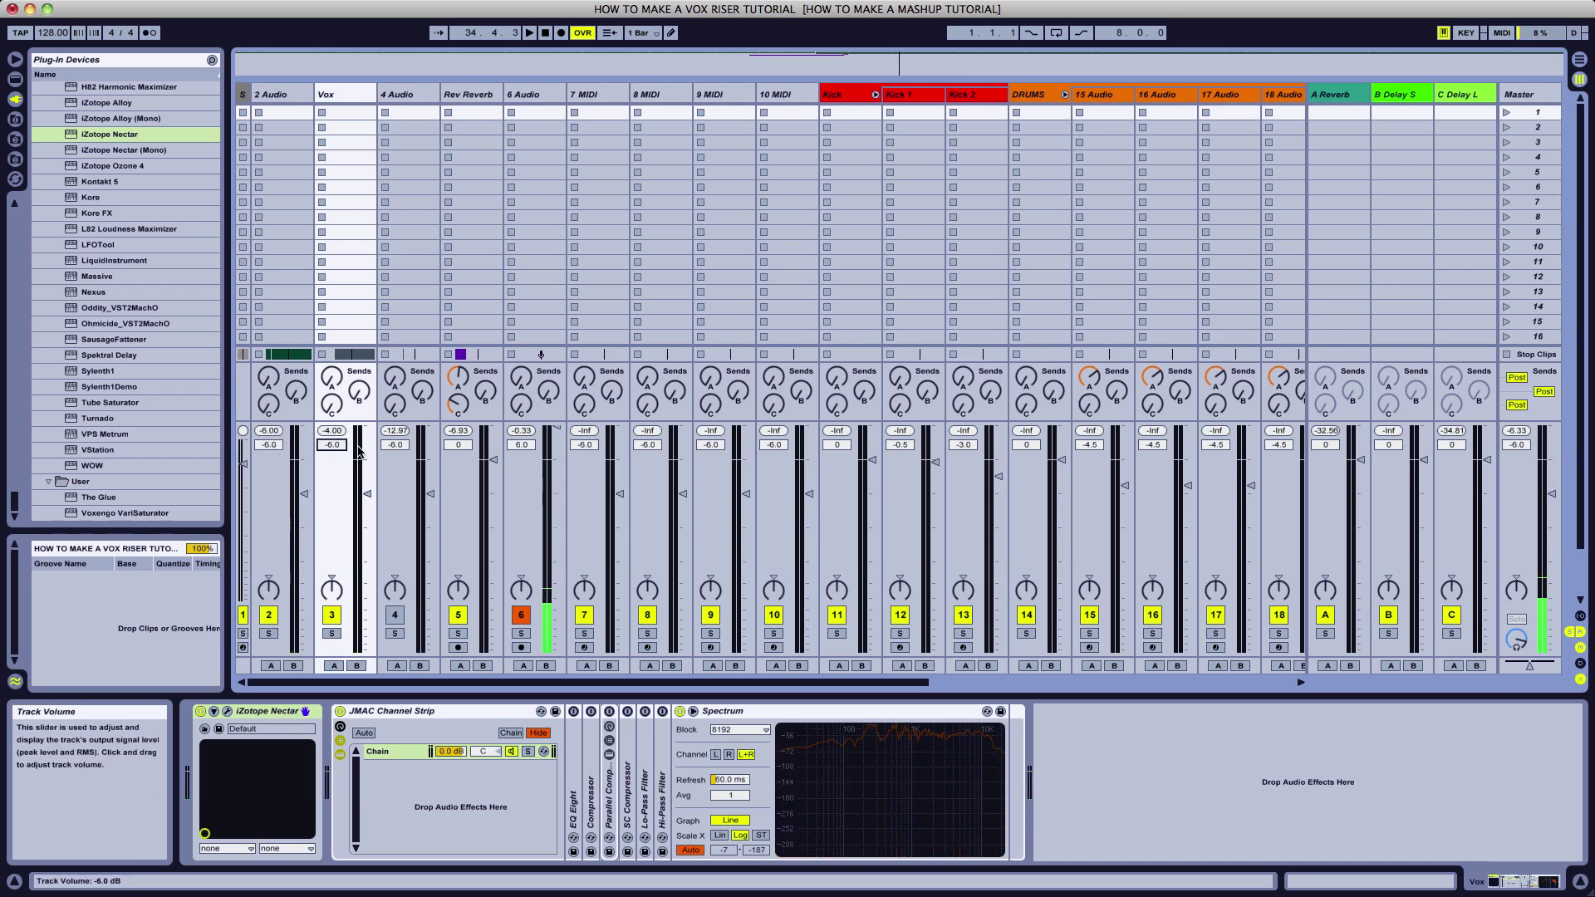
{"action": "key", "text": "space"}
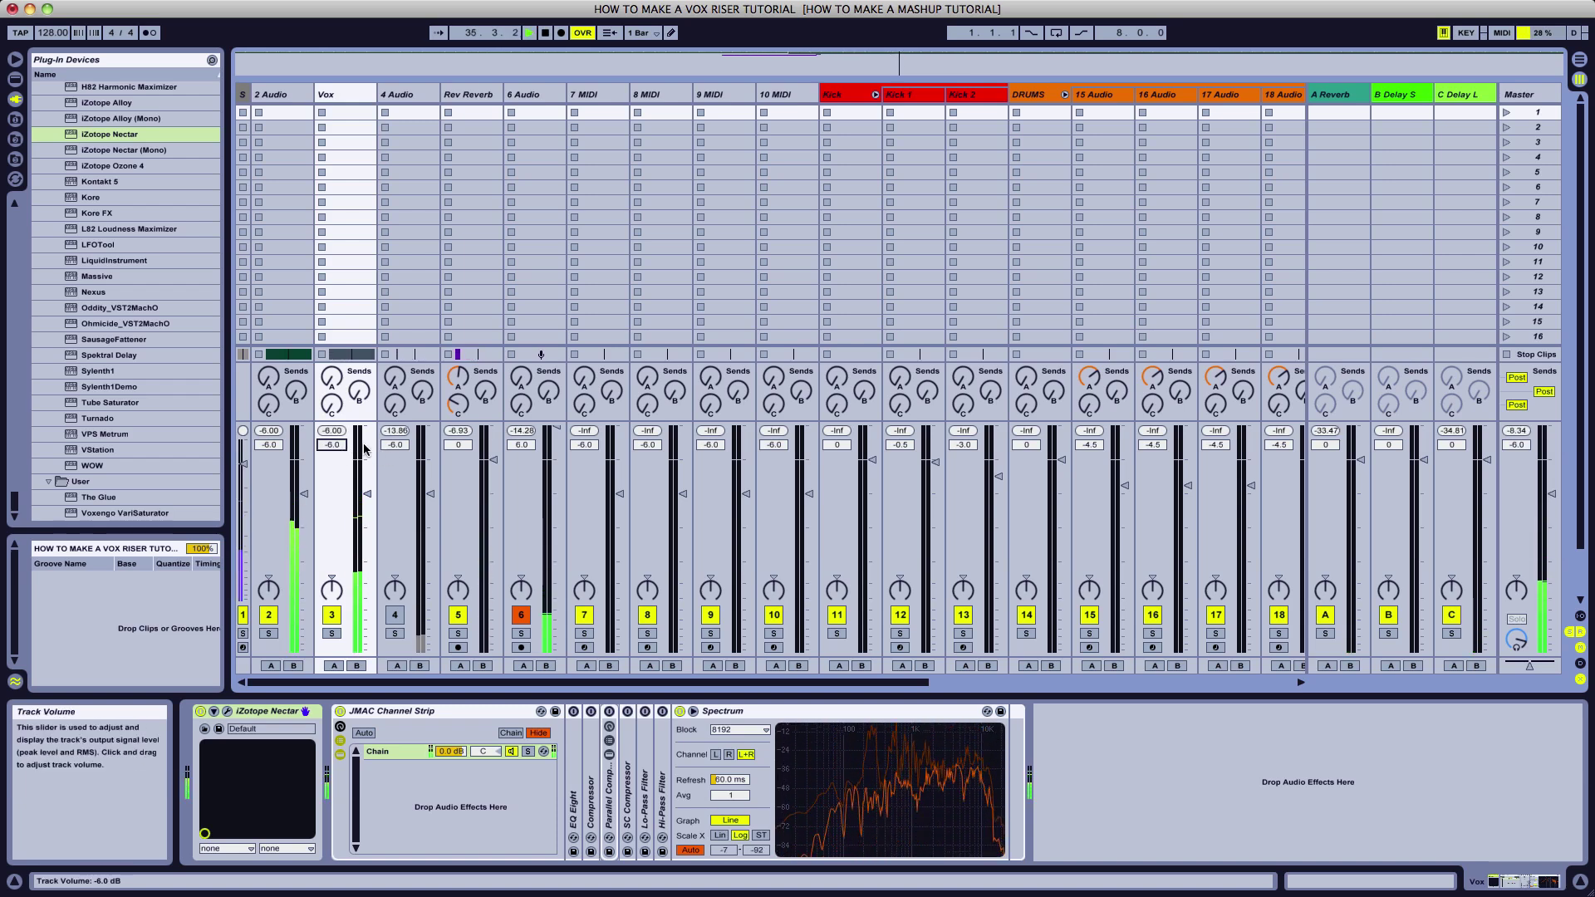
{"action": "key", "text": "Tab"}
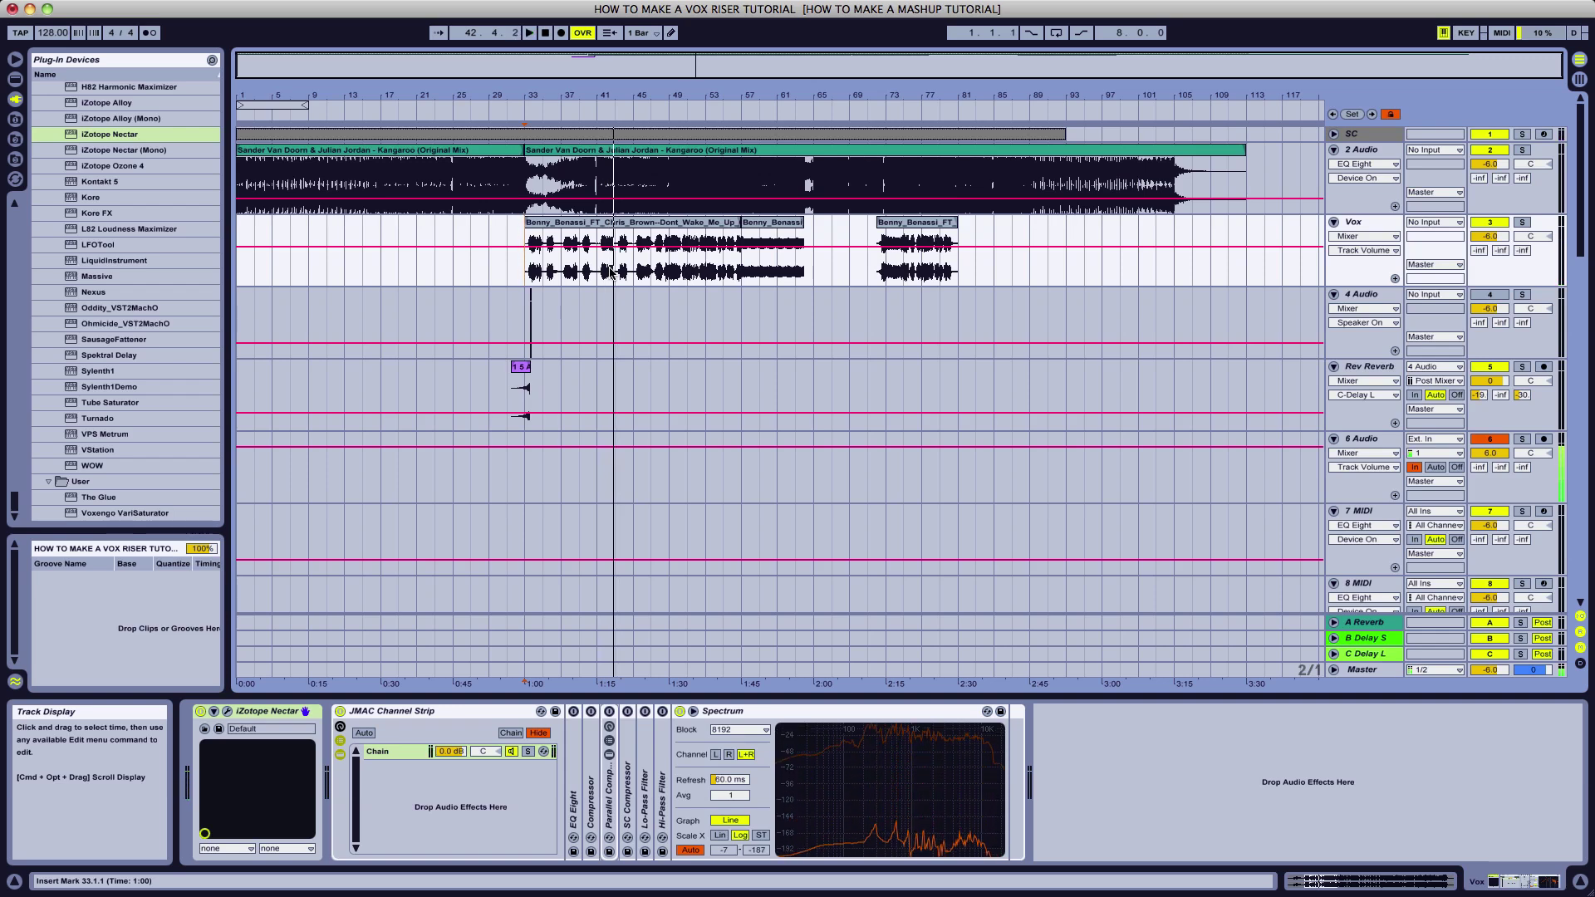
{"action": "key", "text": "space"}
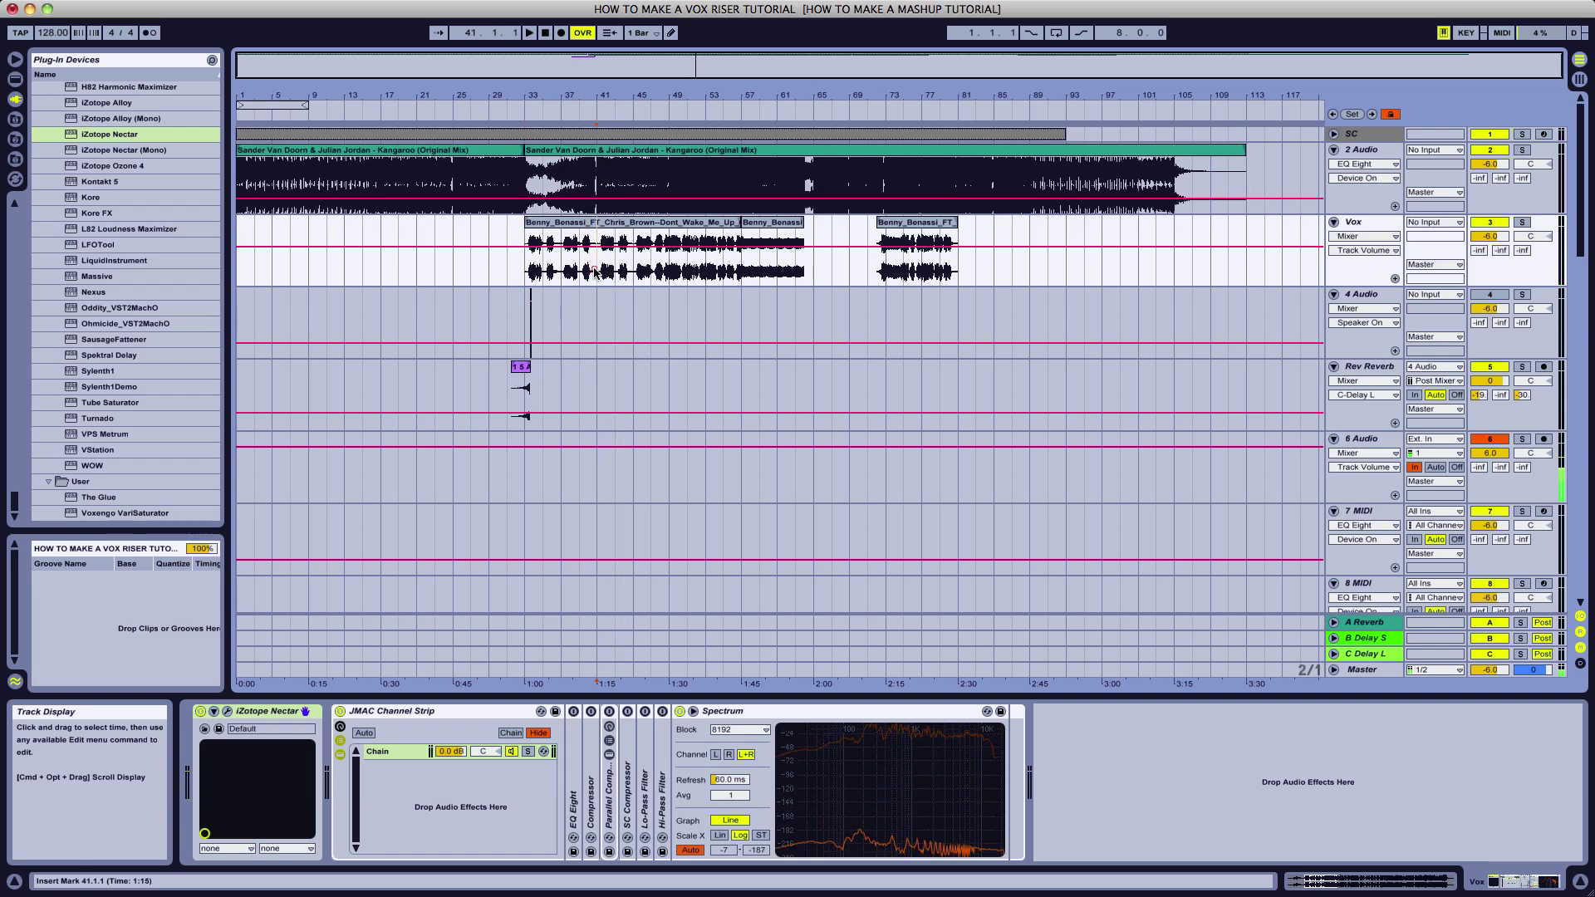
- Play from bar 41 and compare the vocal with the Nectar device switched off and on, leaving it on
{"action": "left_click", "coordinate": [597, 262]}
{"action": "left_click_drag", "start_coordinate": [507, 58], "coordinate": [600, 525]}
{"action": "key", "text": "space"}
{"action": "left_click", "coordinate": [200, 712]}
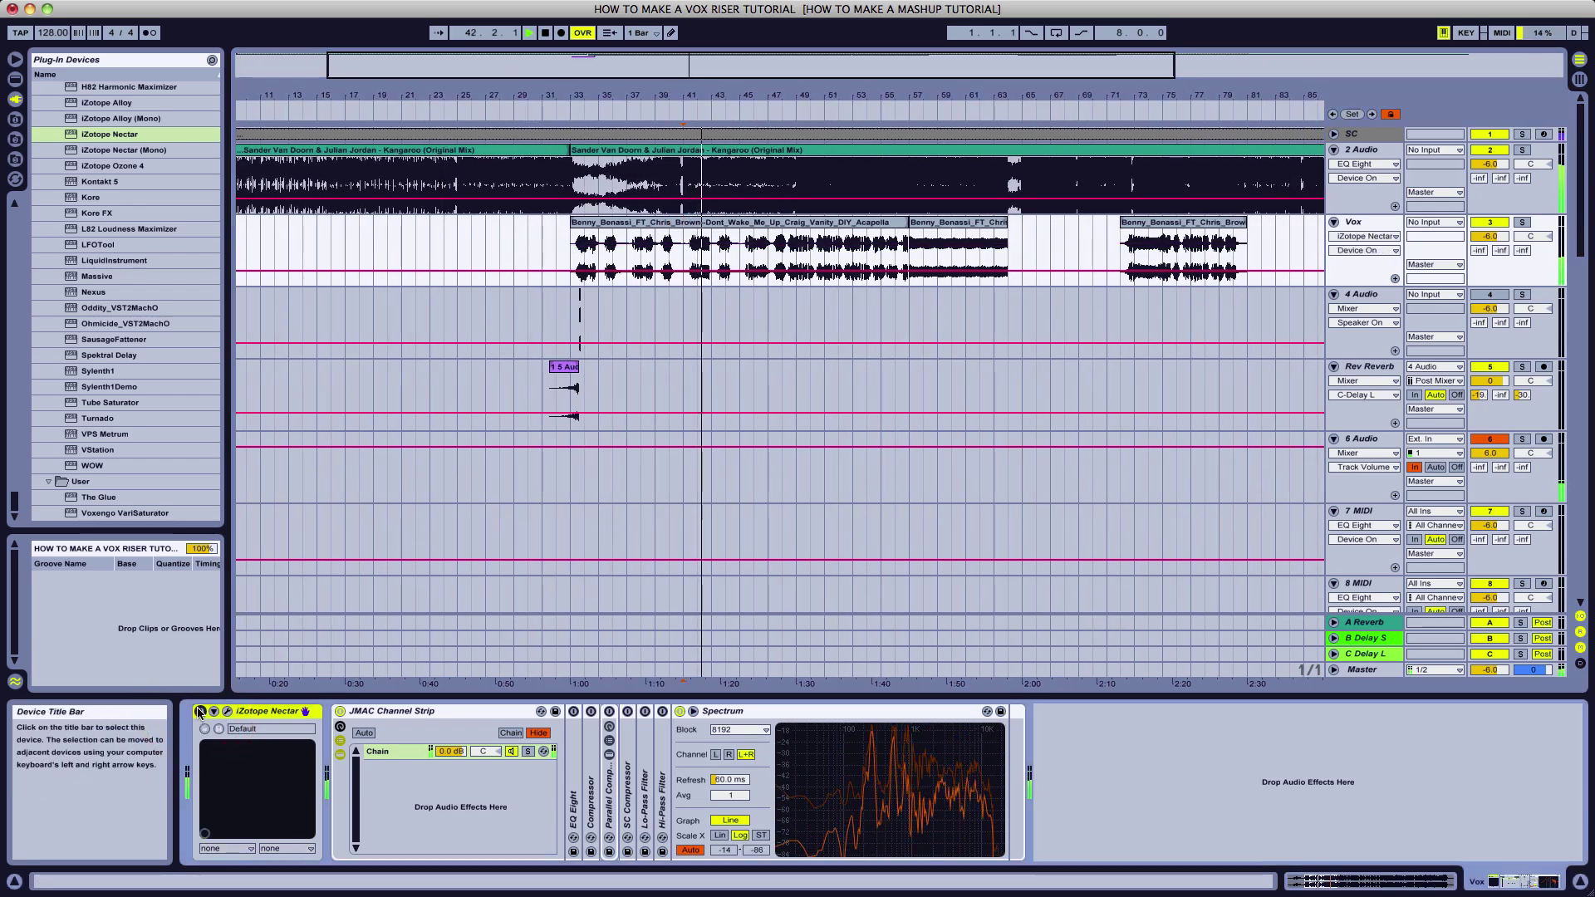
{"action": "left_click", "coordinate": [199, 713]}
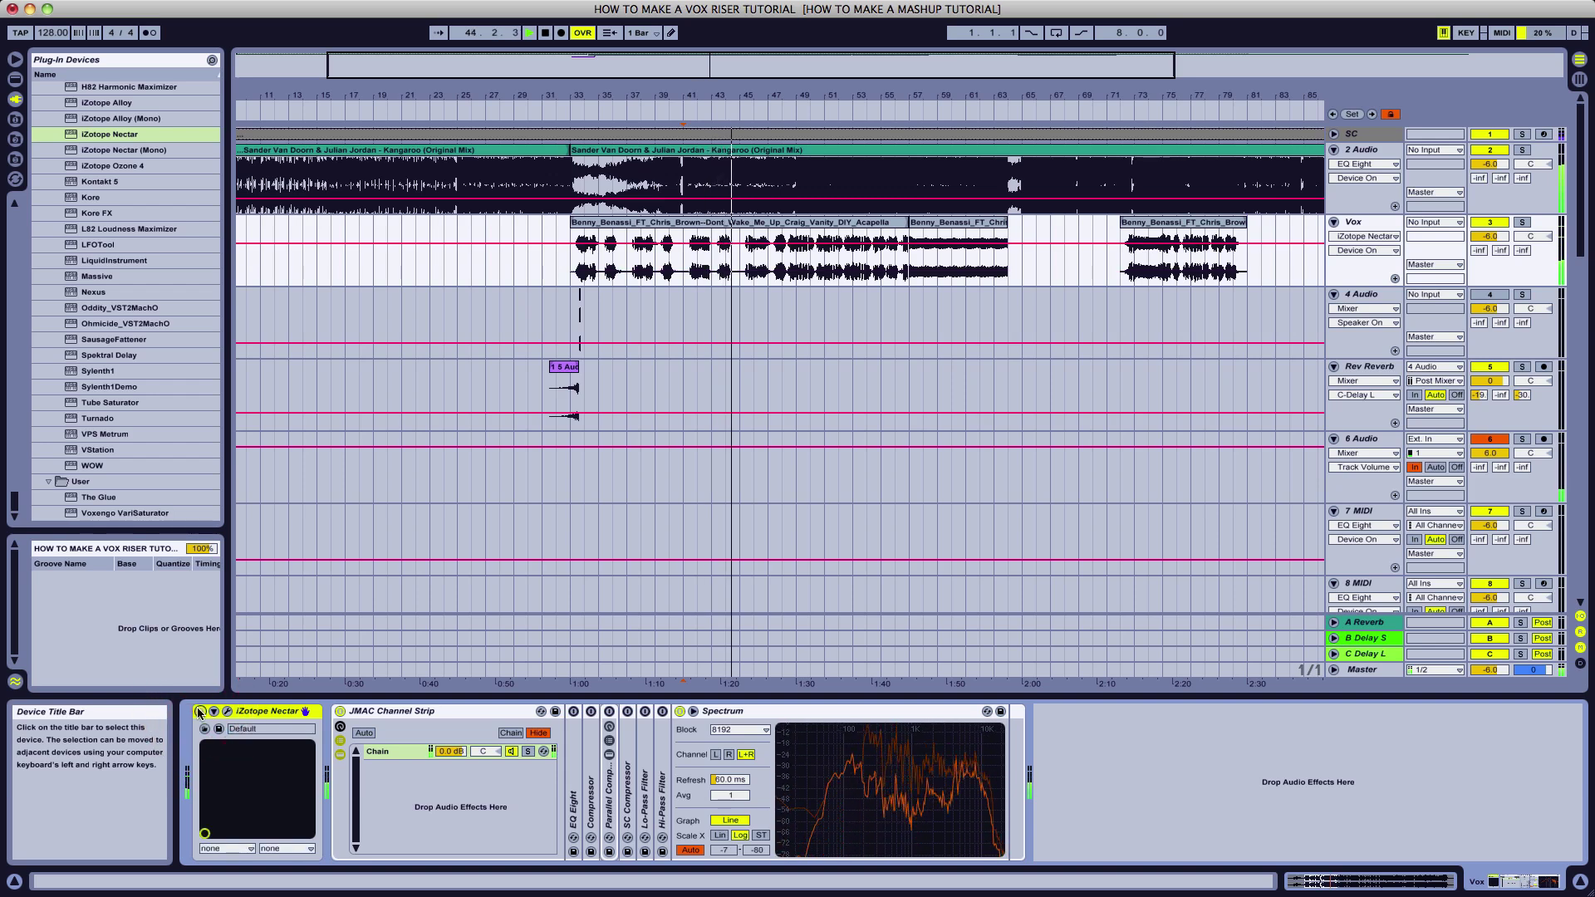
{"action": "left_click", "coordinate": [199, 712]}
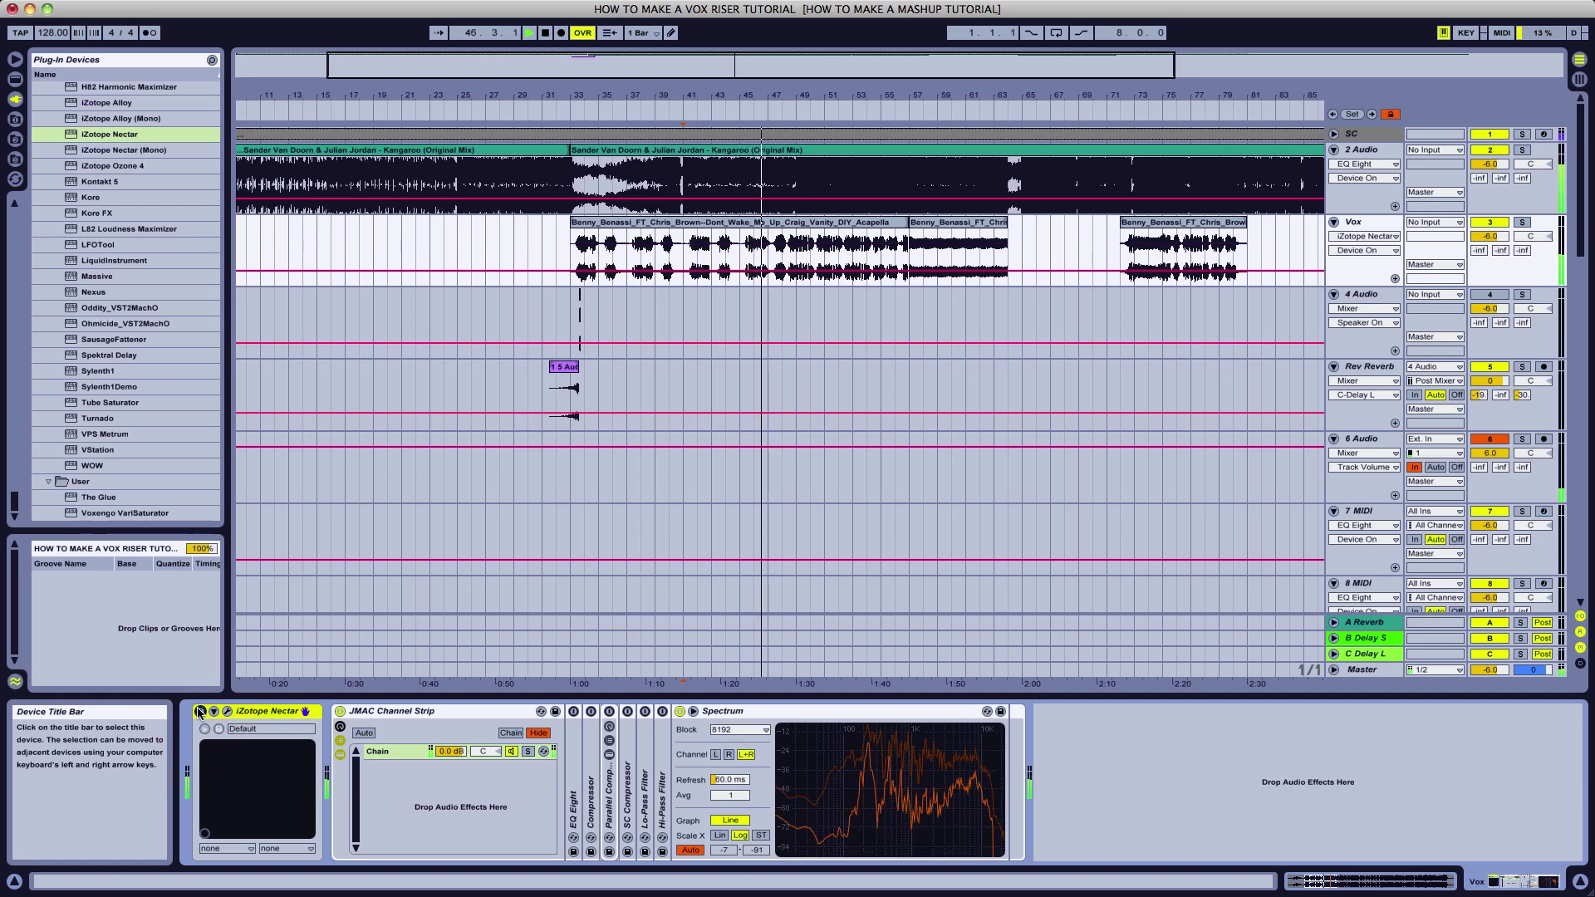
{"action": "left_click", "coordinate": [200, 712]}
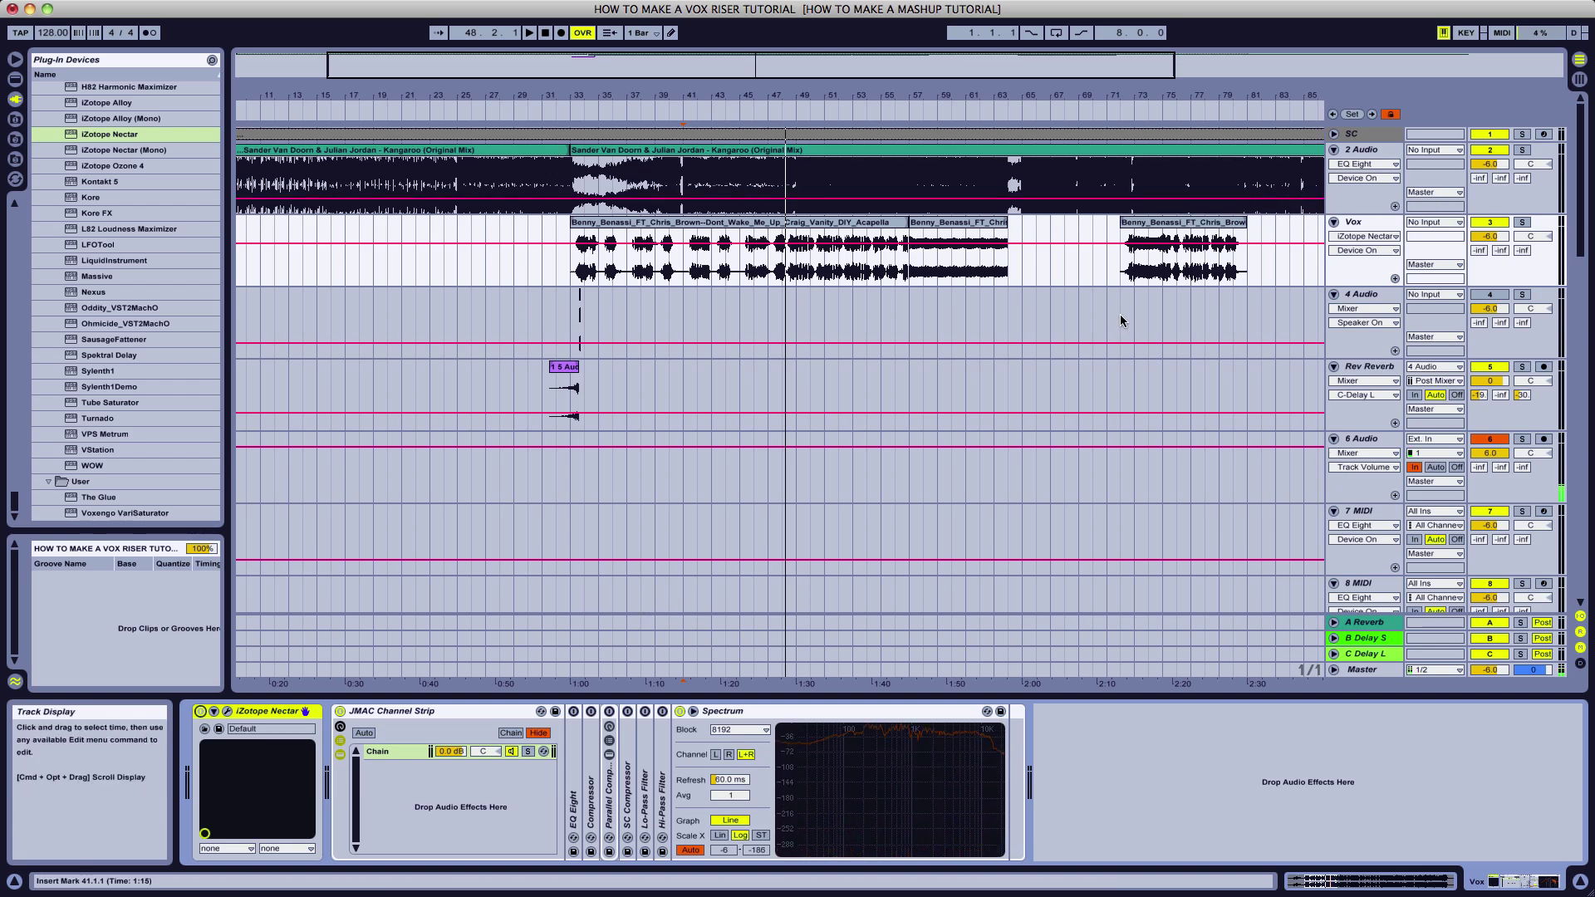
- Review the Nectar window and its entry in the plug-in device list, and close the window
{"action": "left_click", "coordinate": [227, 711]}
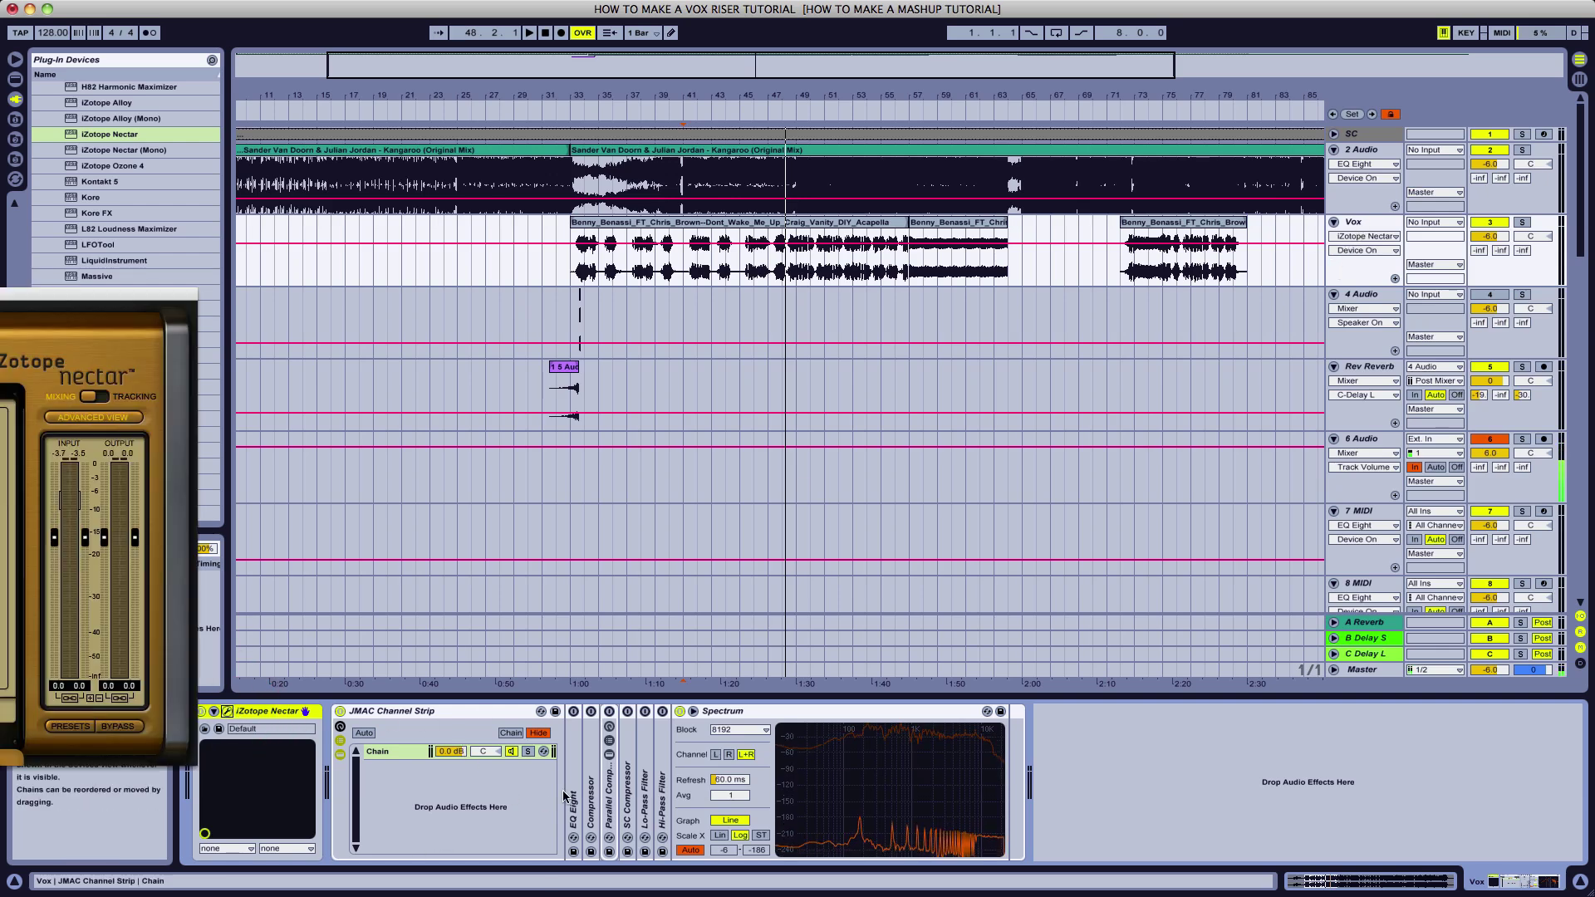
{"action": "left_click_drag", "start_coordinate": [105, 291], "coordinate": [1294, 269]}
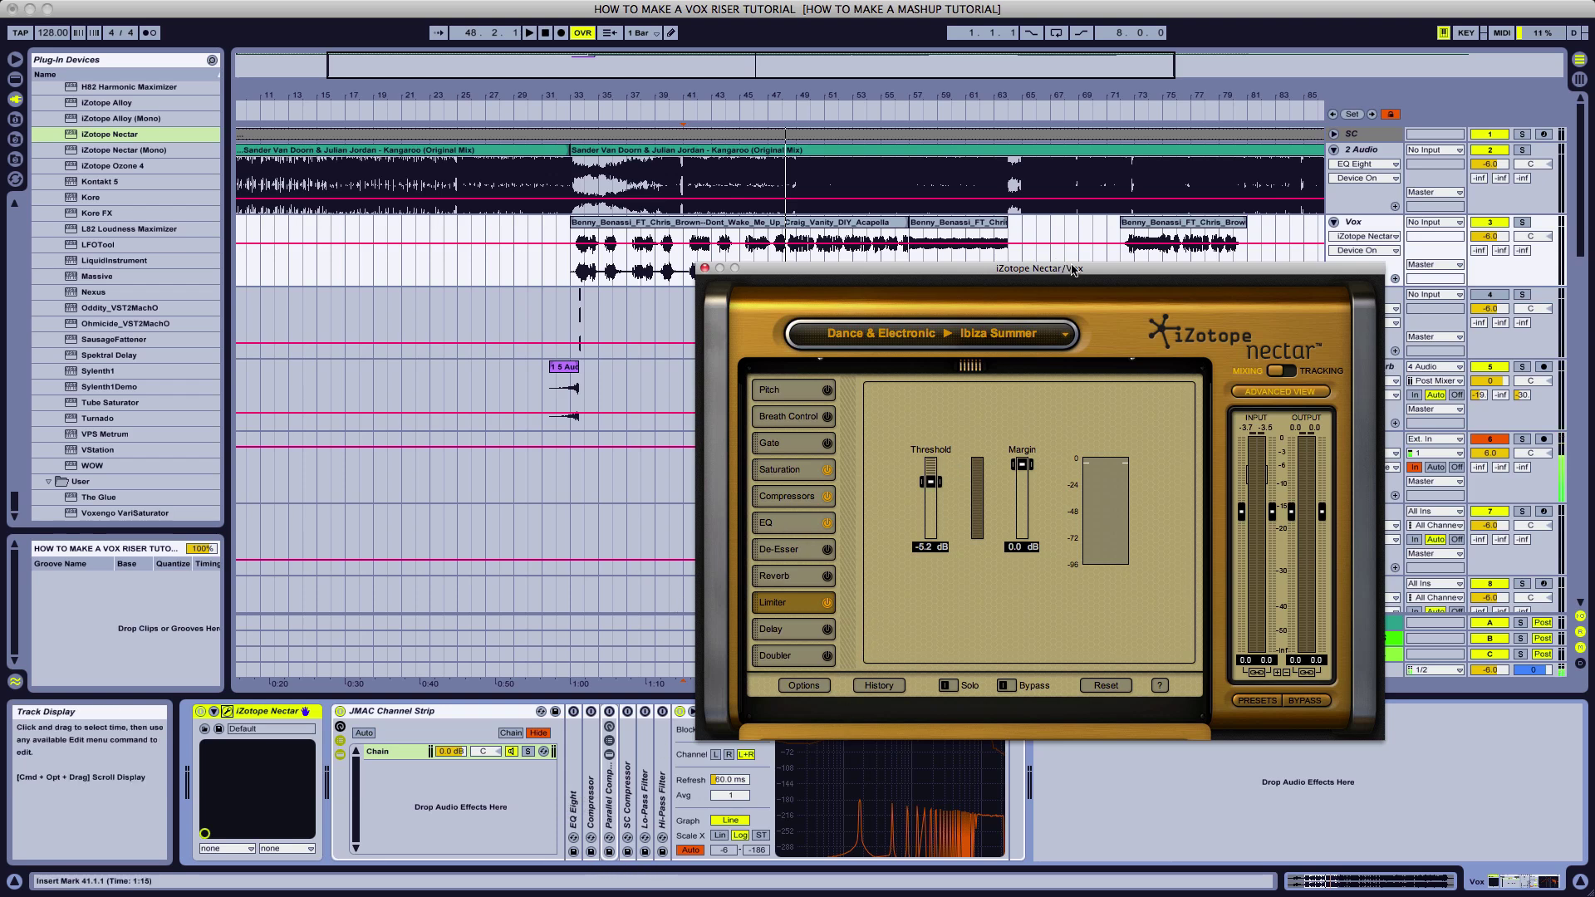
{"action": "left_click_drag", "start_coordinate": [1074, 268], "coordinate": [1120, 254]}
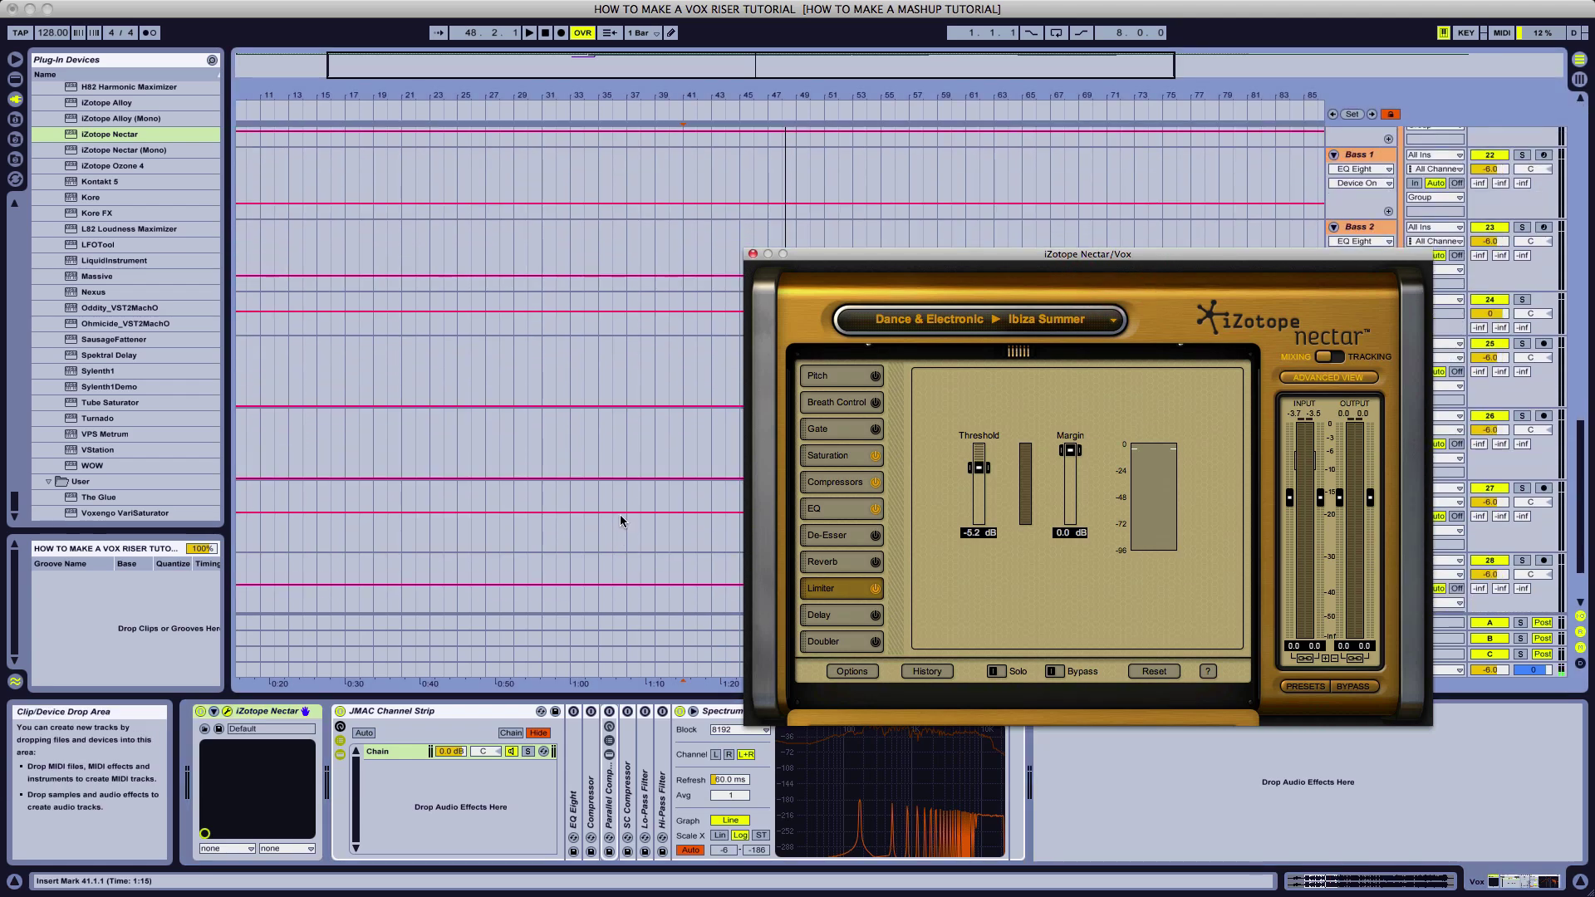
{"action": "scroll", "coordinate": [166, 249], "scroll_direction": "up", "scroll_amount": 2}
{"action": "left_click", "coordinate": [145, 166]}
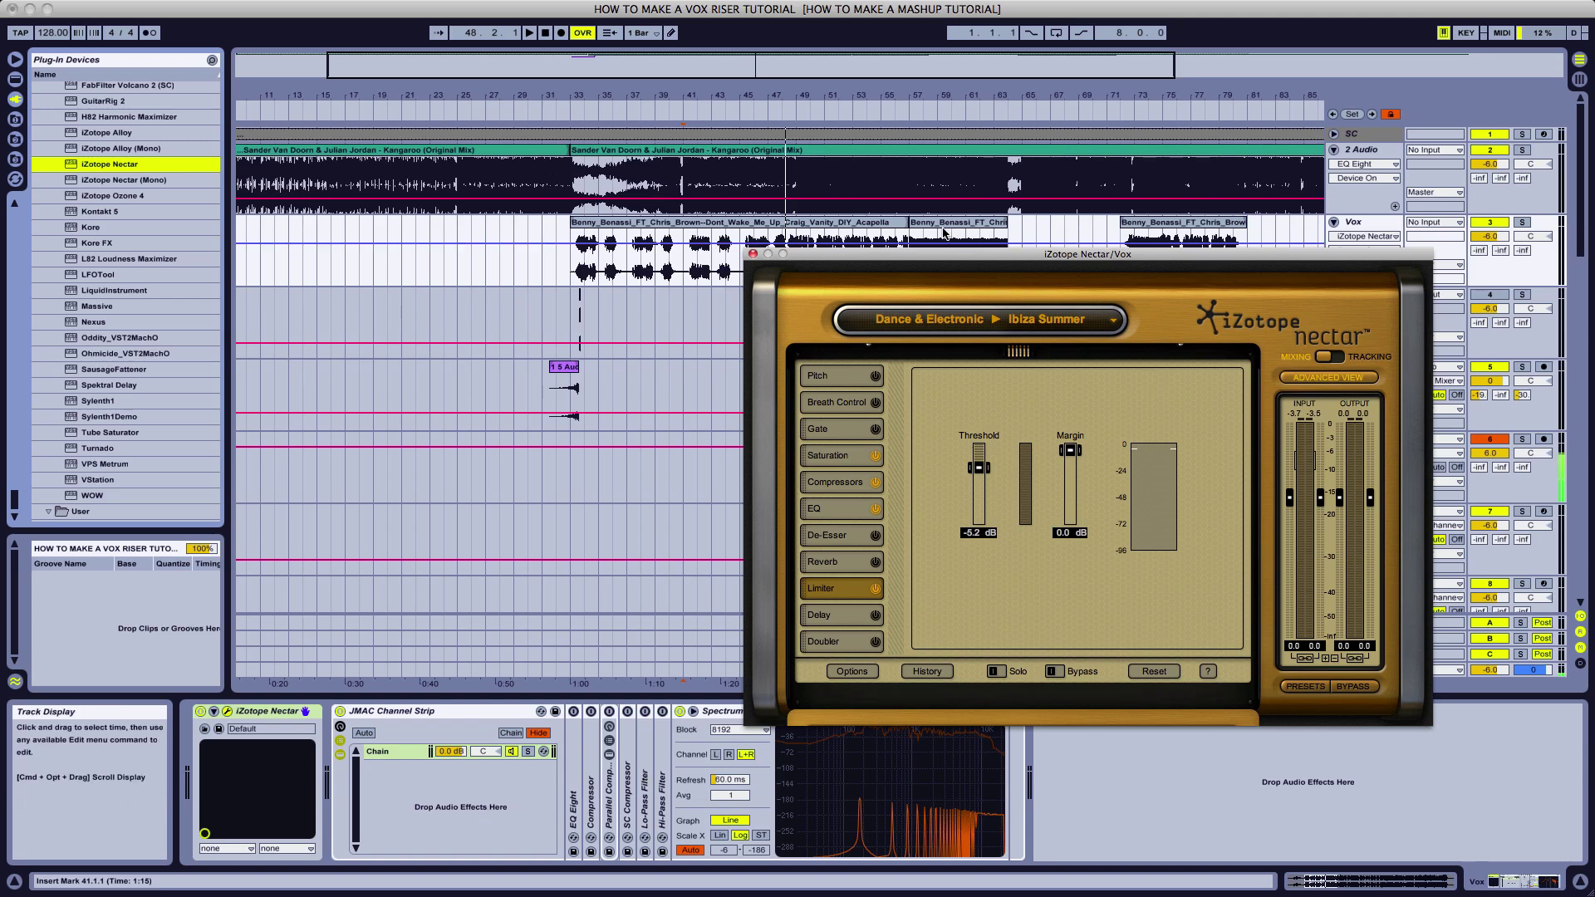
{"action": "left_click", "coordinate": [752, 255]}
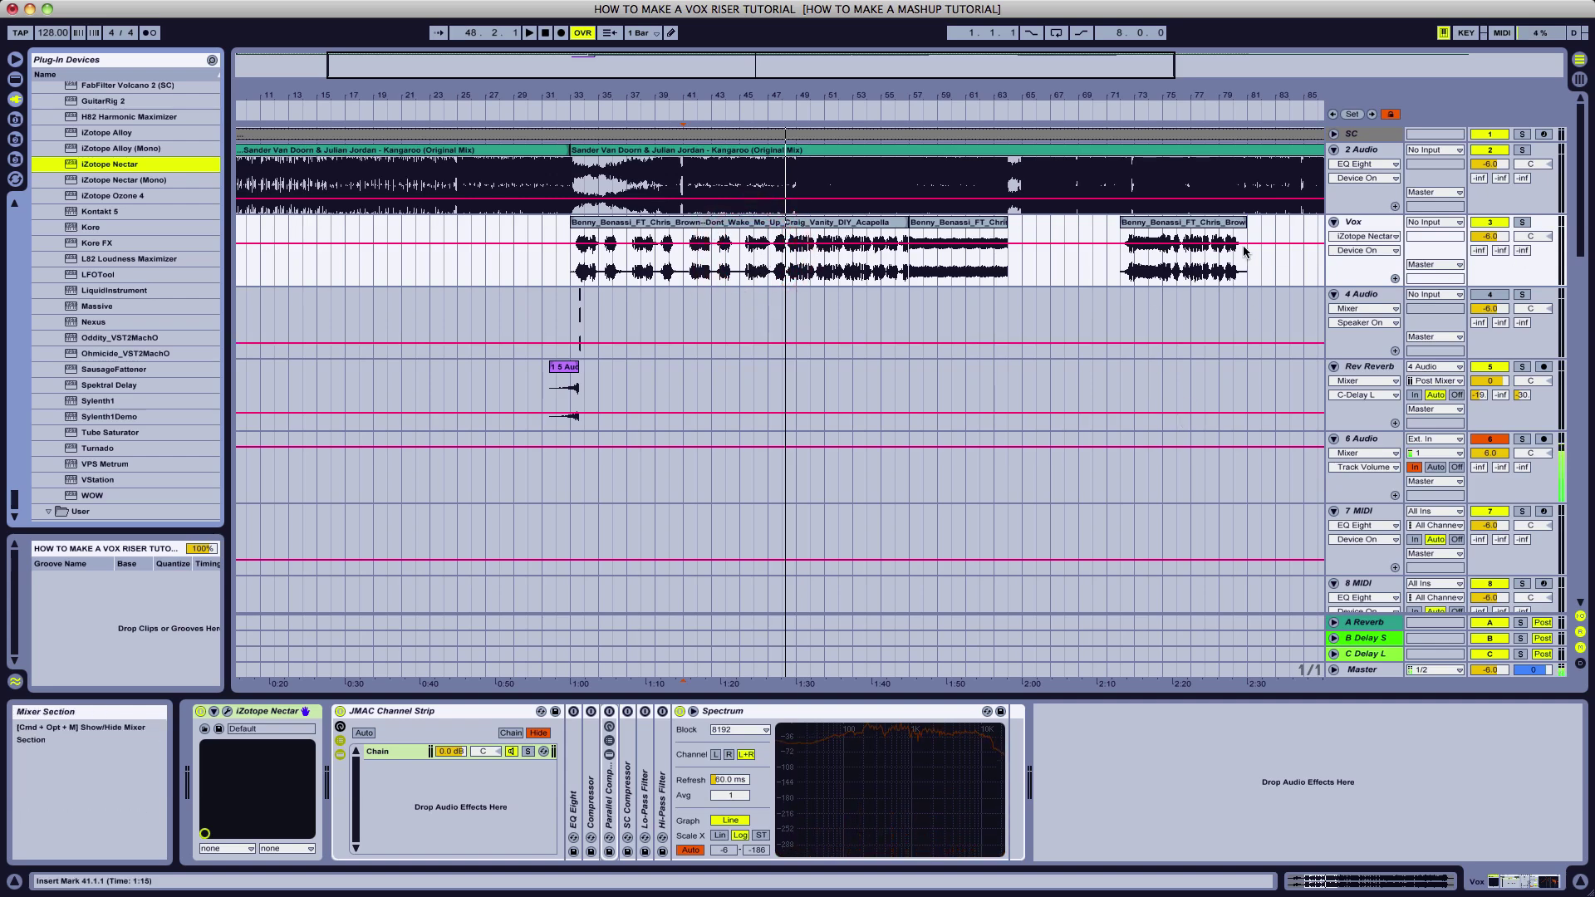
- Examine the Reverb settings on return track A and the DubStation delay on return track B Delay S
{"action": "left_click_drag", "start_coordinate": [605, 107], "coordinate": [619, 195]}
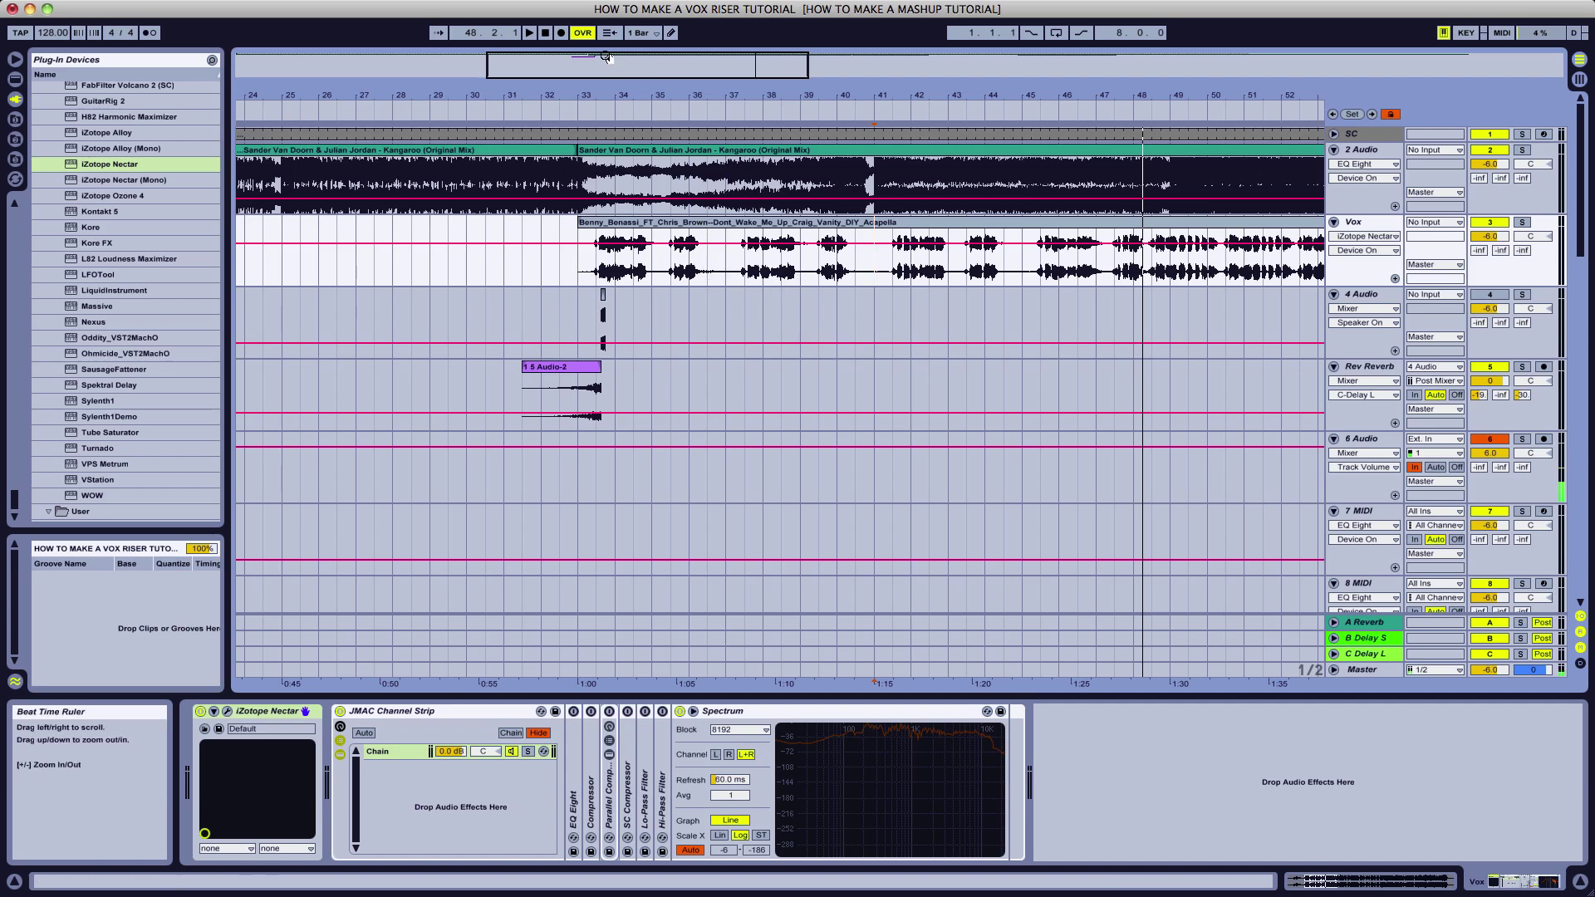
{"action": "left_click_drag", "start_coordinate": [606, 62], "coordinate": [980, 582]}
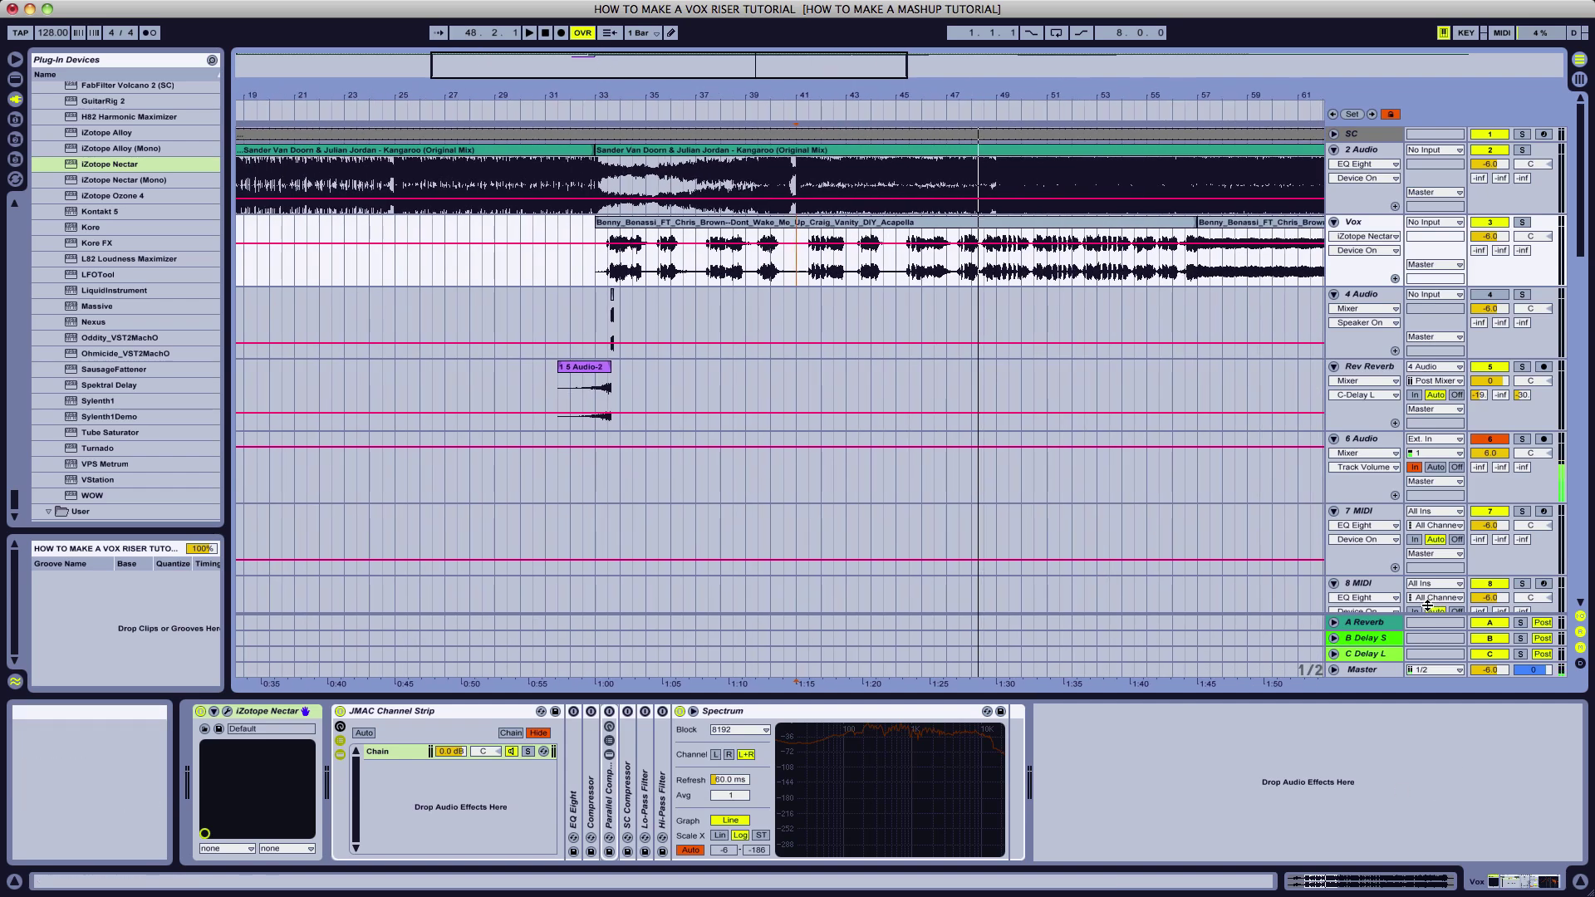
{"action": "left_click", "coordinate": [1365, 622]}
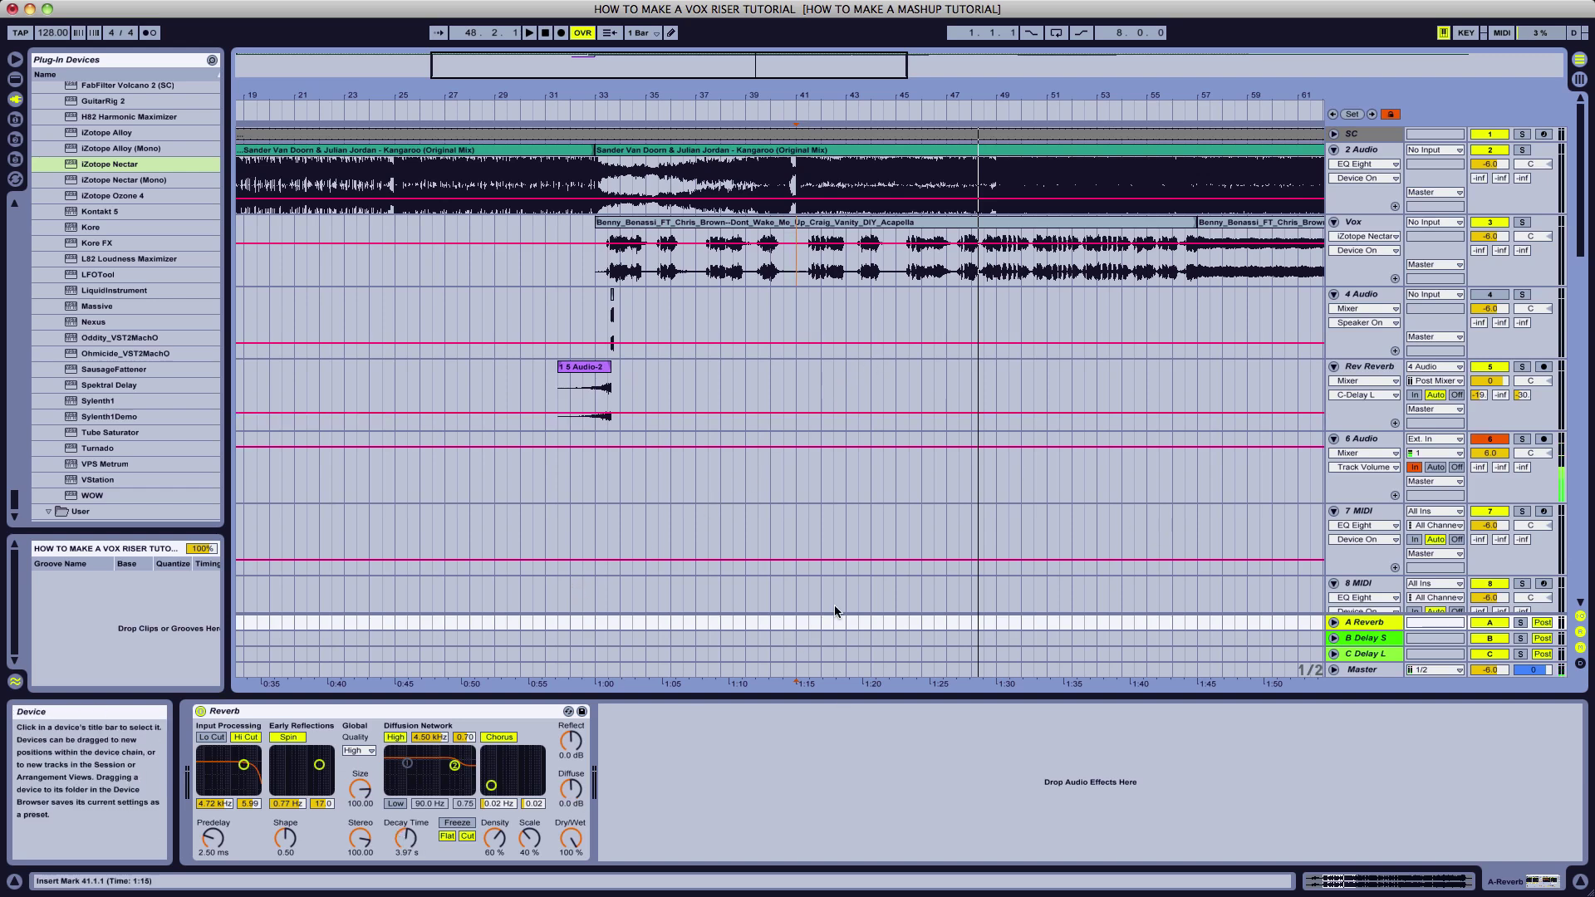
{"action": "left_click", "coordinate": [1384, 639]}
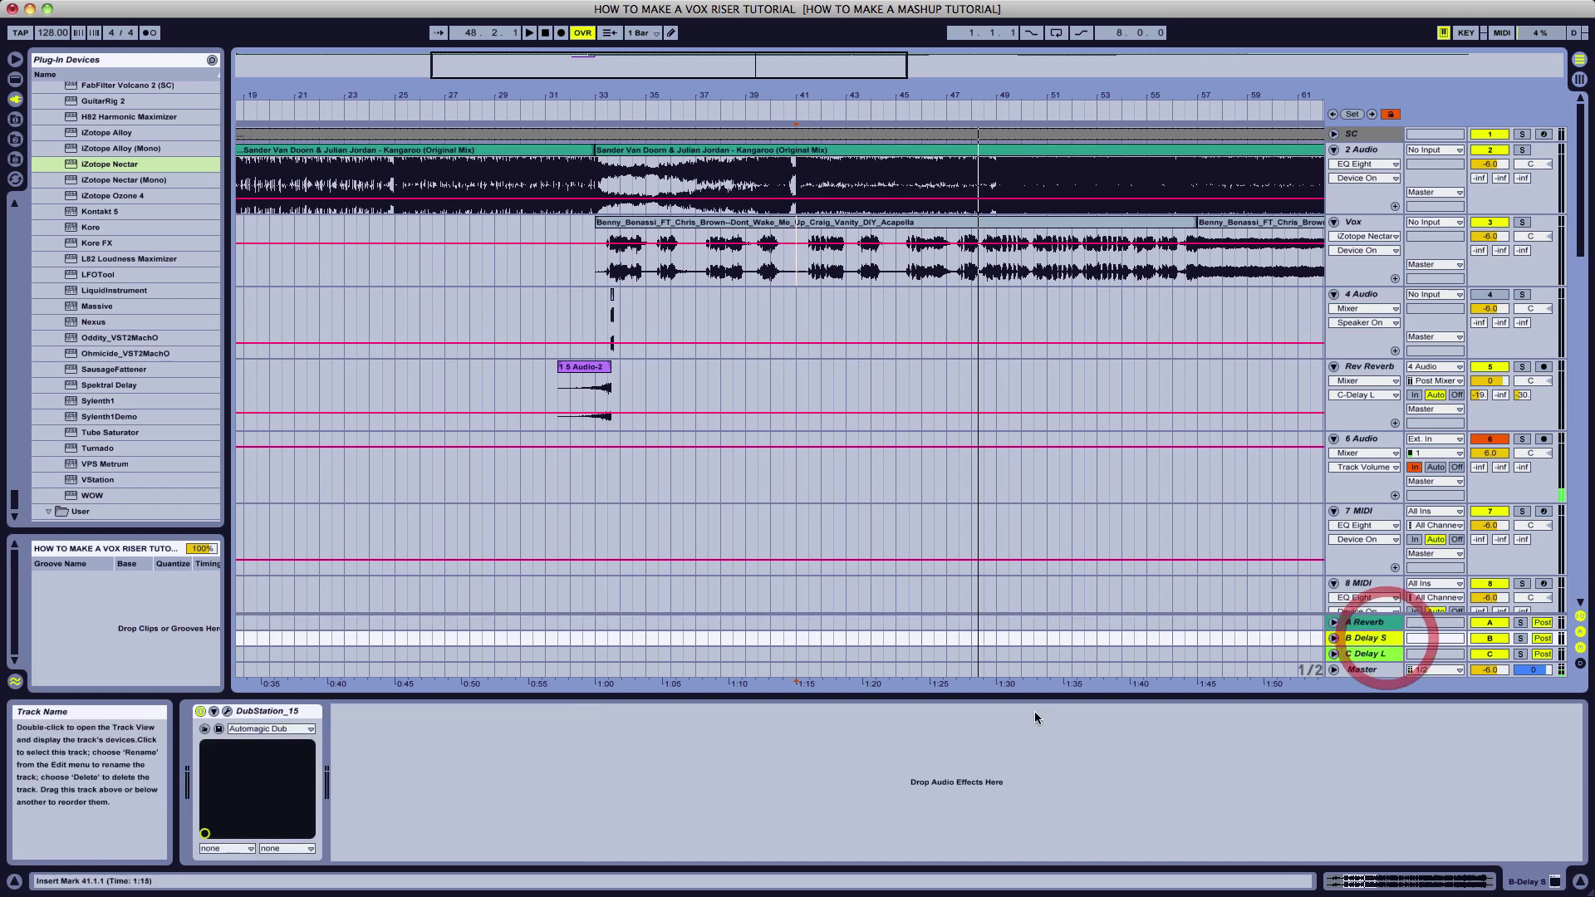
{"action": "left_click", "coordinate": [227, 712]}
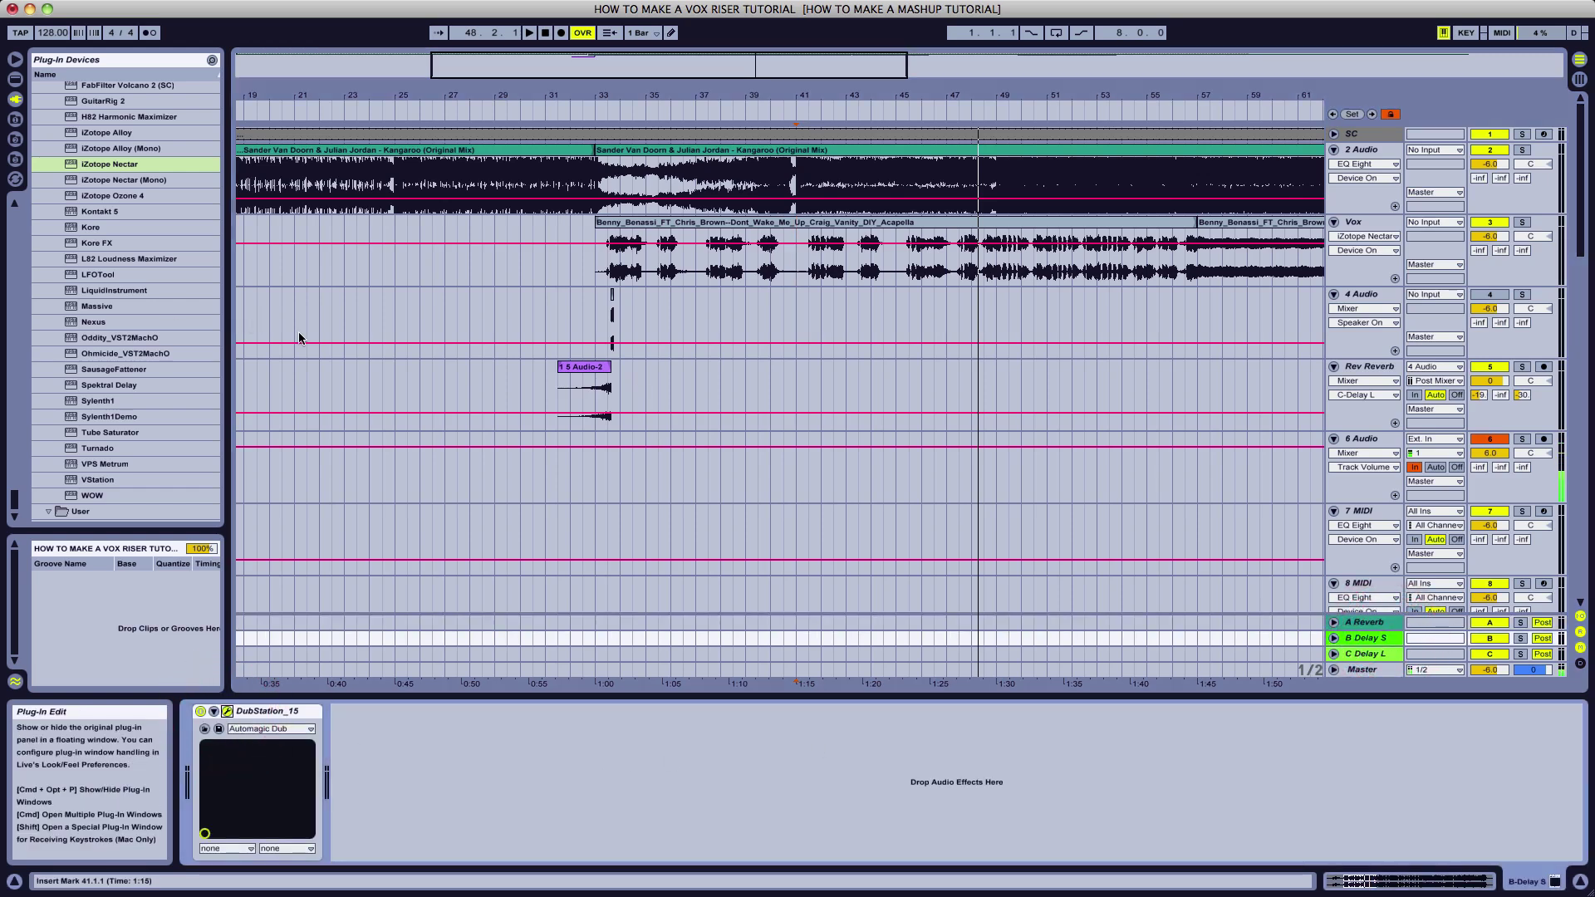
{"action": "left_click_drag", "start_coordinate": [297, 150], "coordinate": [549, 274]}
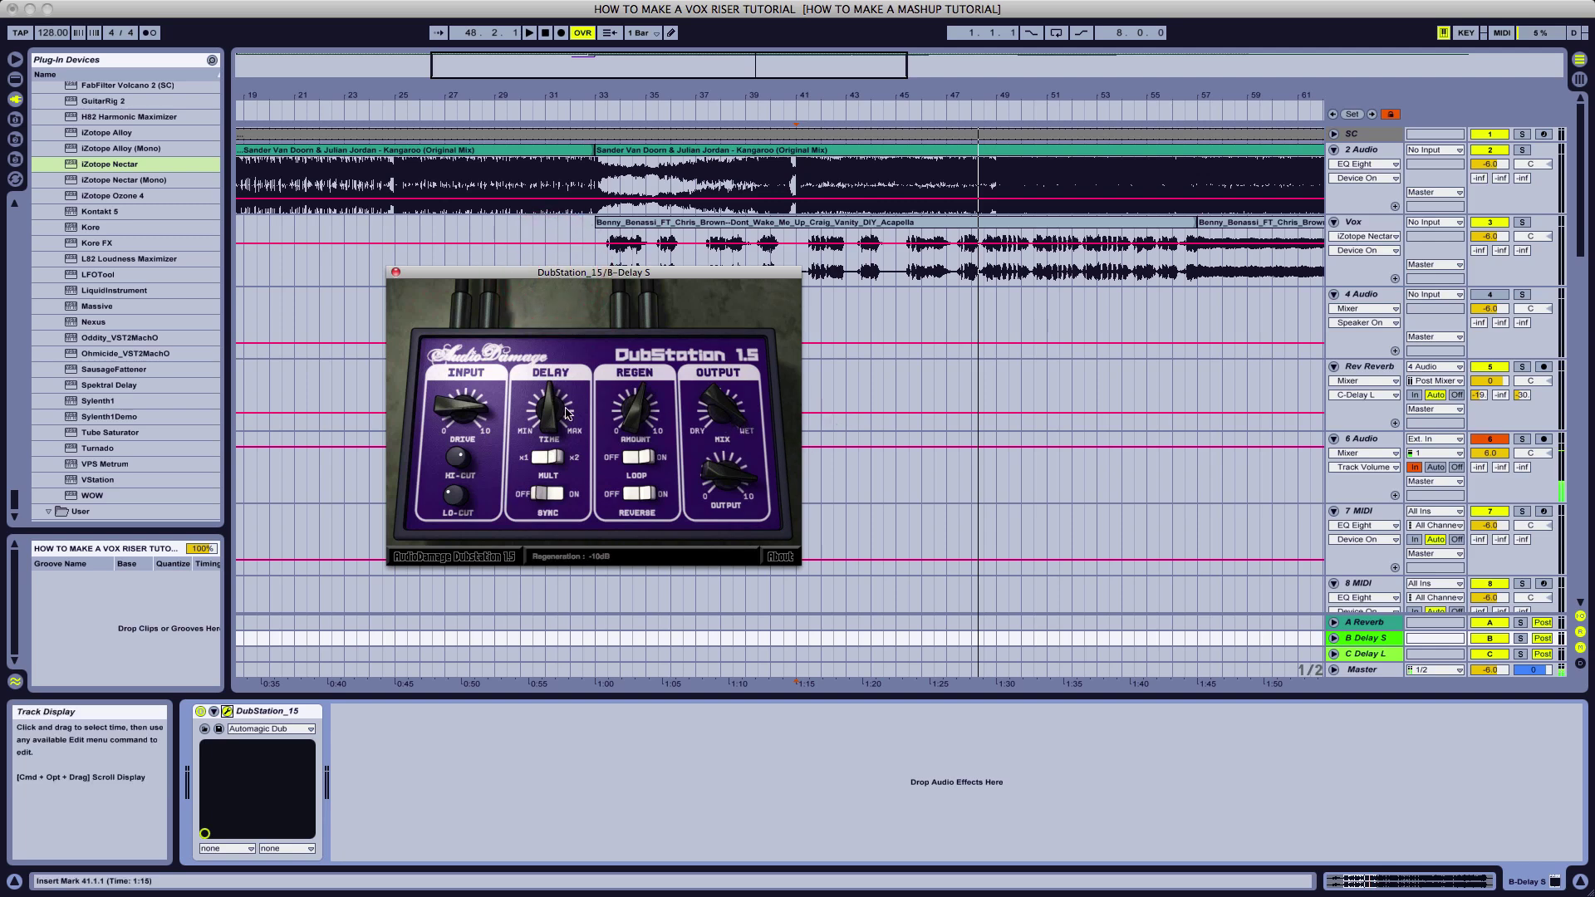
{"action": "left_click", "coordinate": [396, 272]}
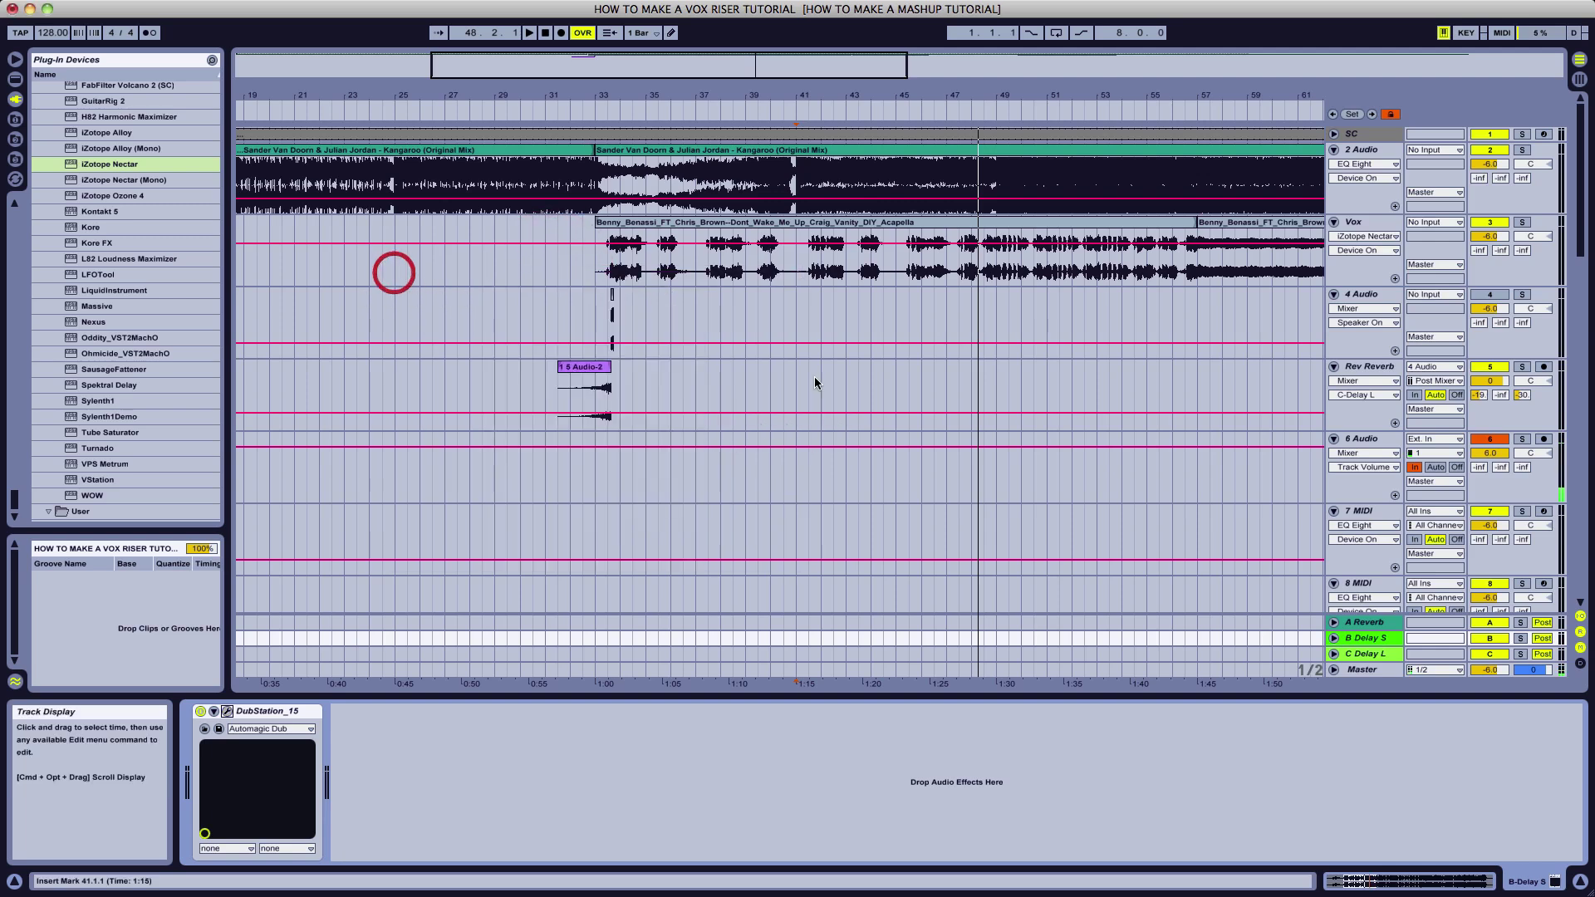
- Examine the DubStation drive, Hi-Cut and Lo-Cut settings on the C Delay L return track, and close the plug-in window
{"action": "left_click", "coordinate": [1367, 656]}
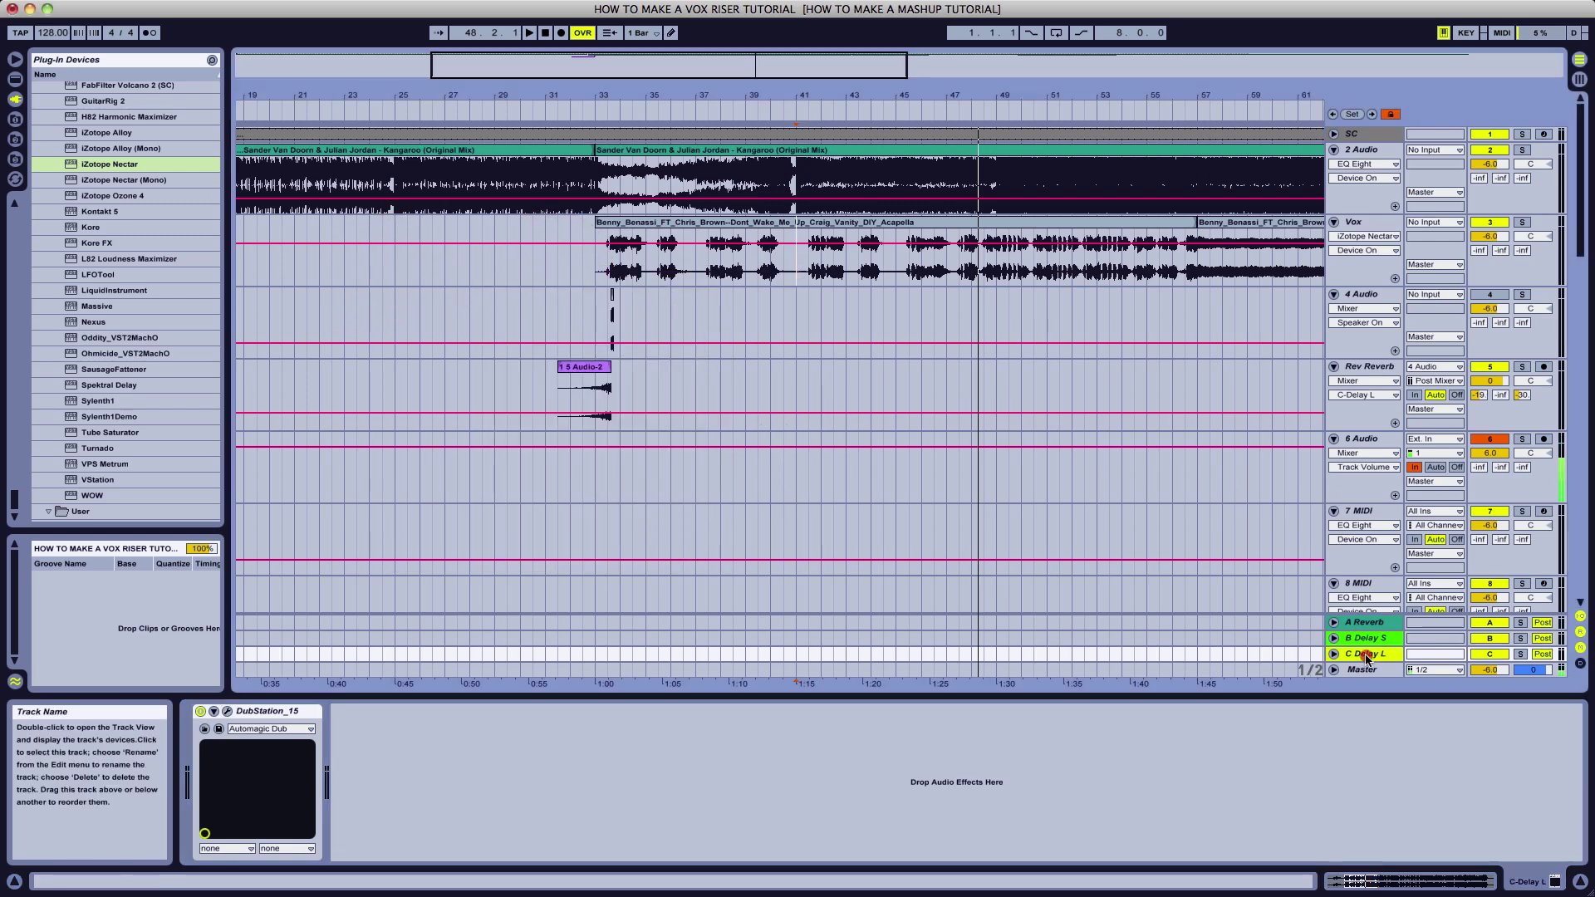
{"action": "left_click", "coordinate": [227, 712]}
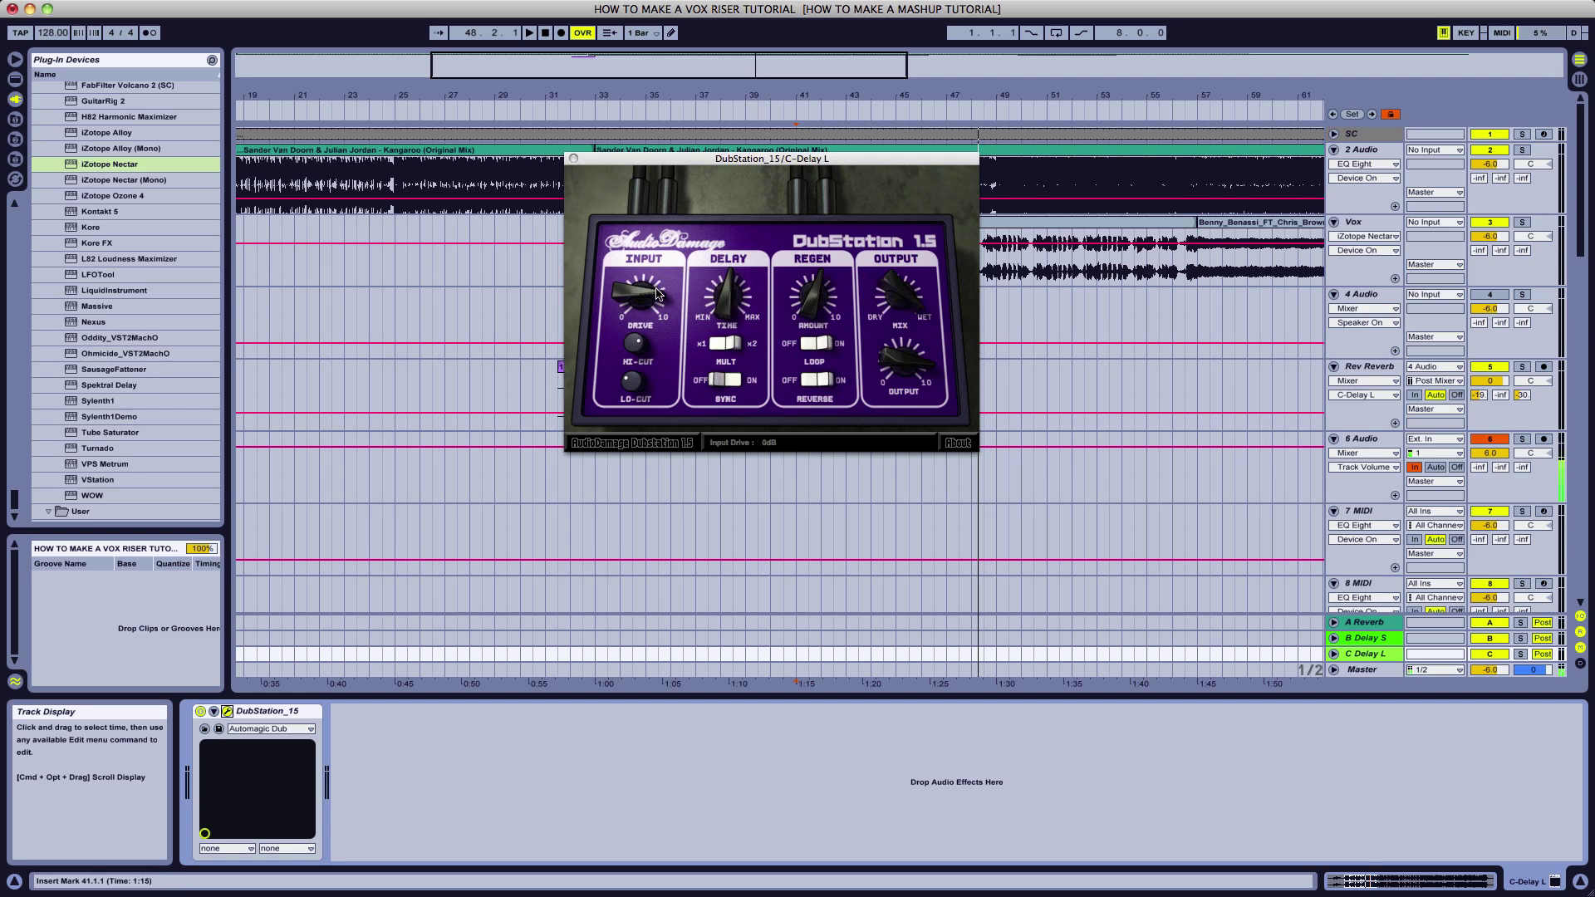
{"action": "left_click", "coordinate": [638, 346]}
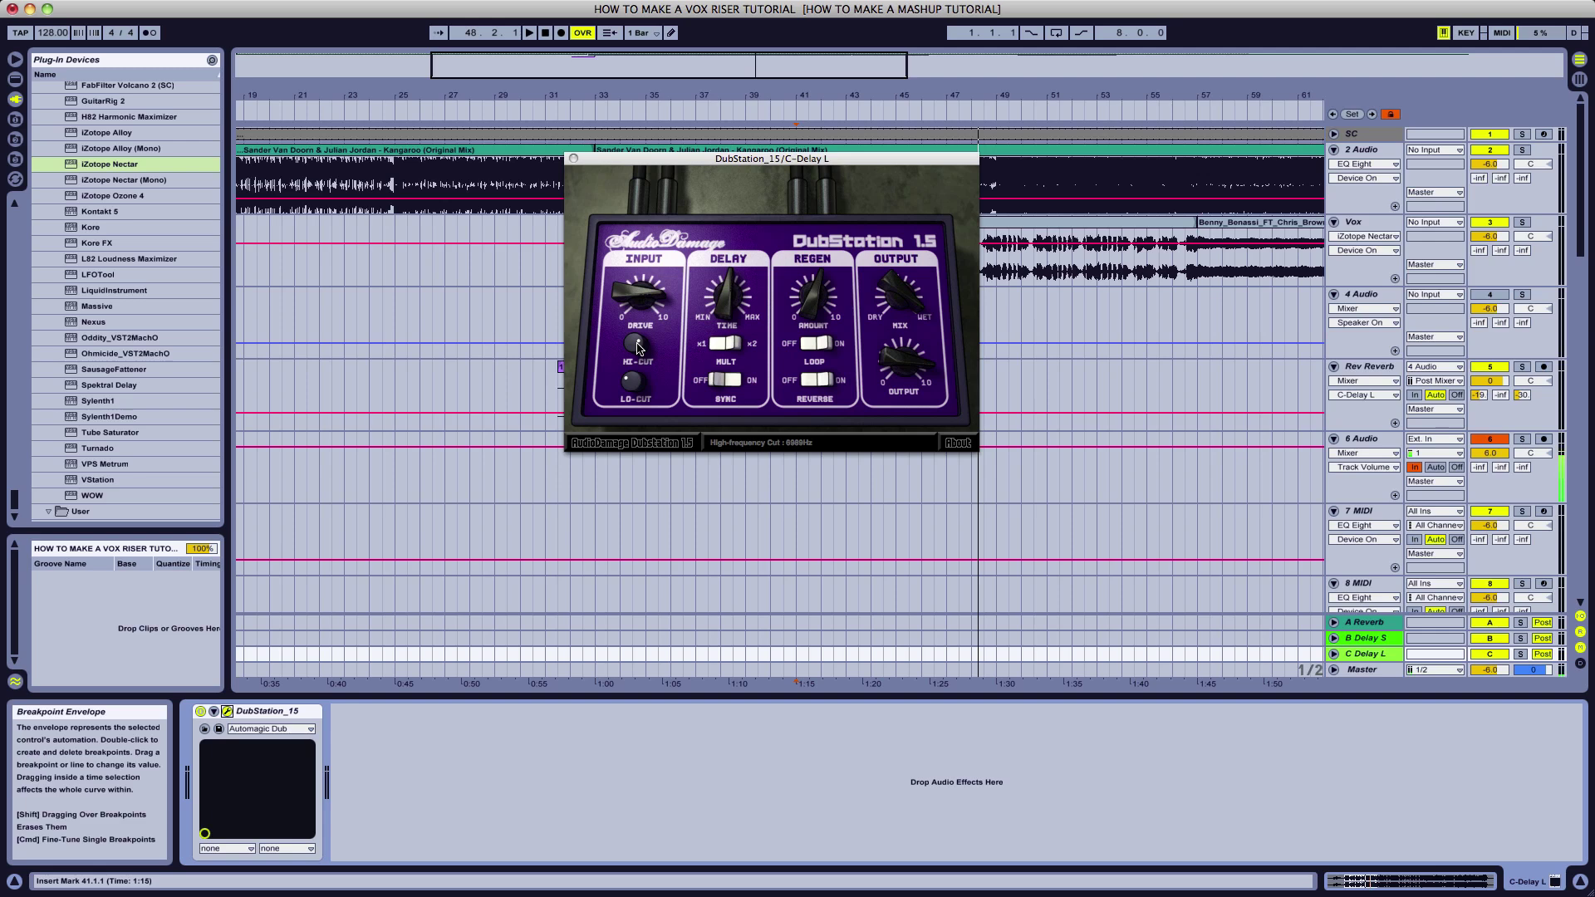
{"action": "left_click", "coordinate": [632, 383]}
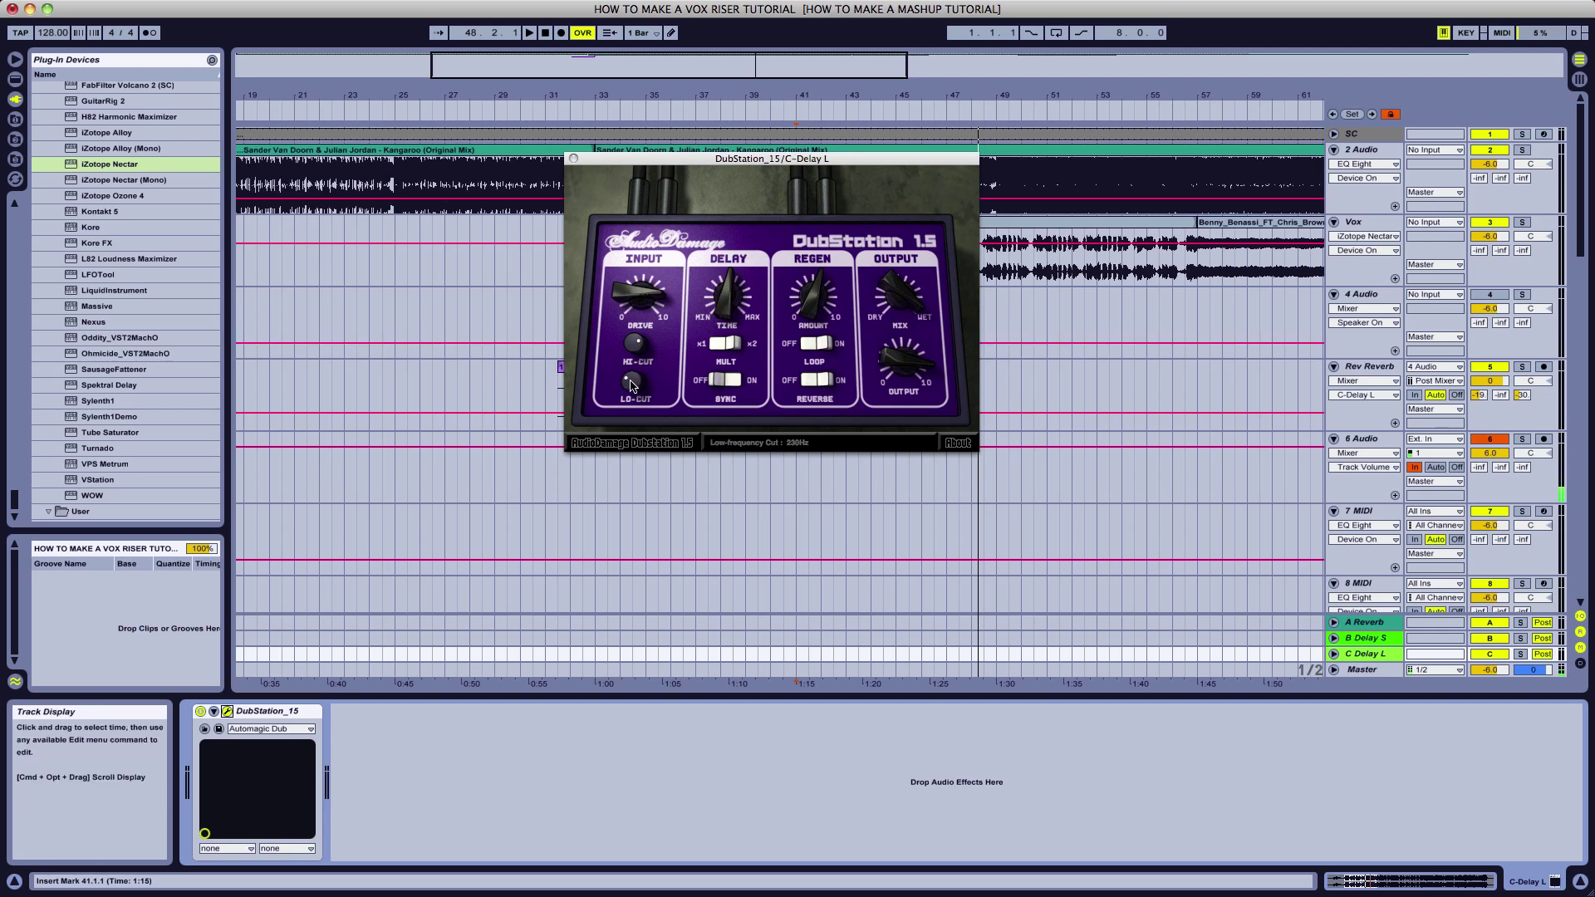
{"action": "left_click", "coordinate": [573, 159]}
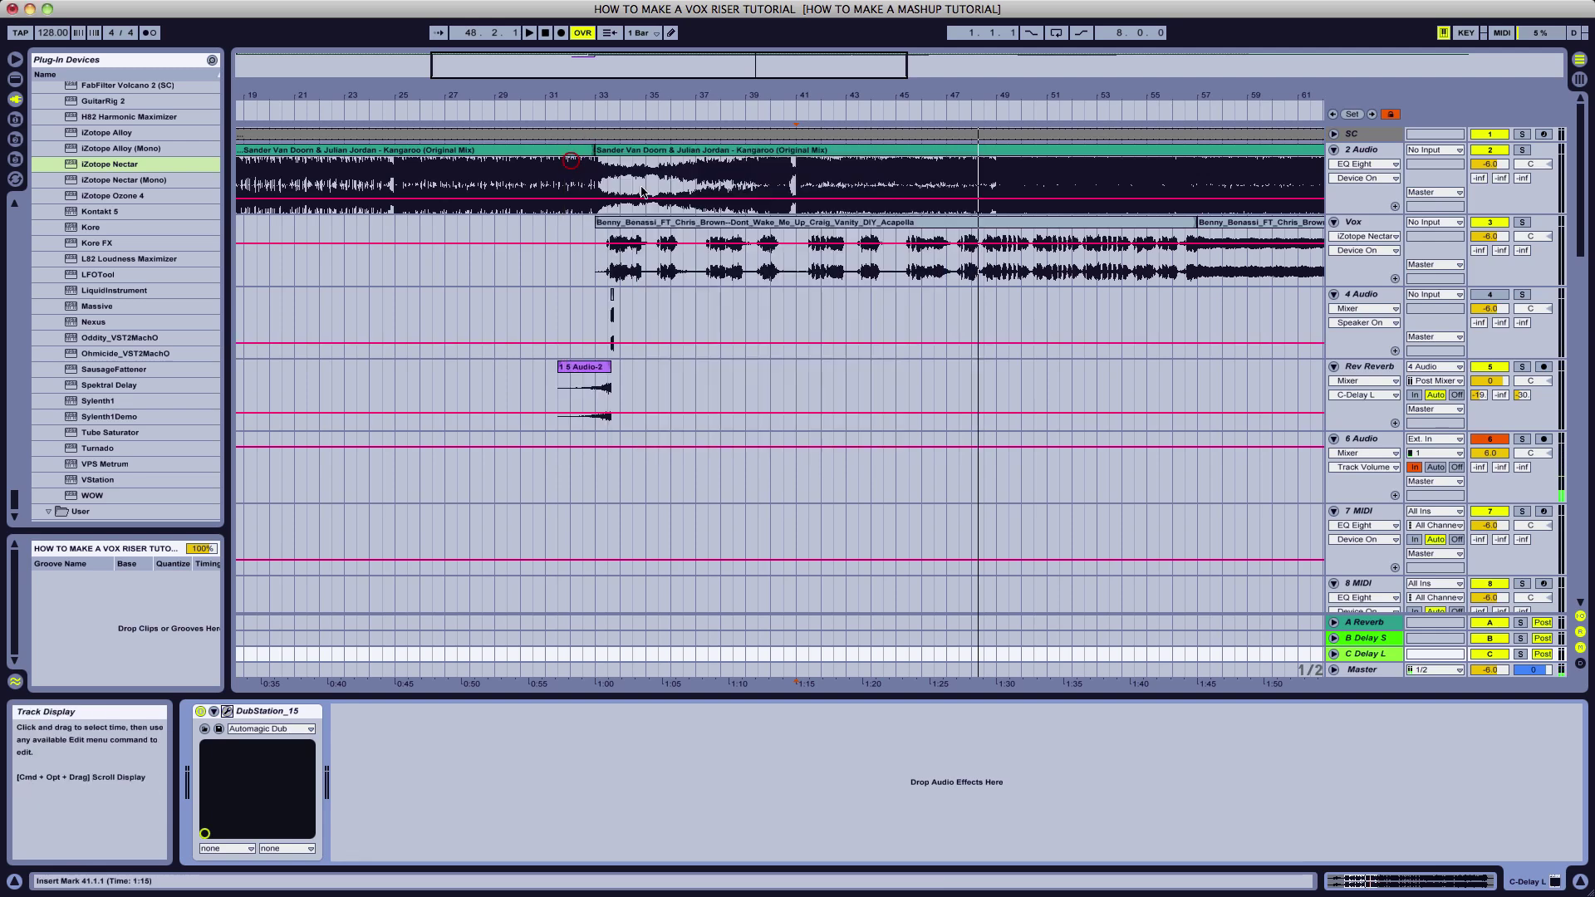
- Set the Vox track's A-Reverb send to -21 dB and C-Delay L send to -20 dB, and play from just before bar 33
{"action": "left_click_drag", "start_coordinate": [1537, 251], "coordinate": [1479, 221]}
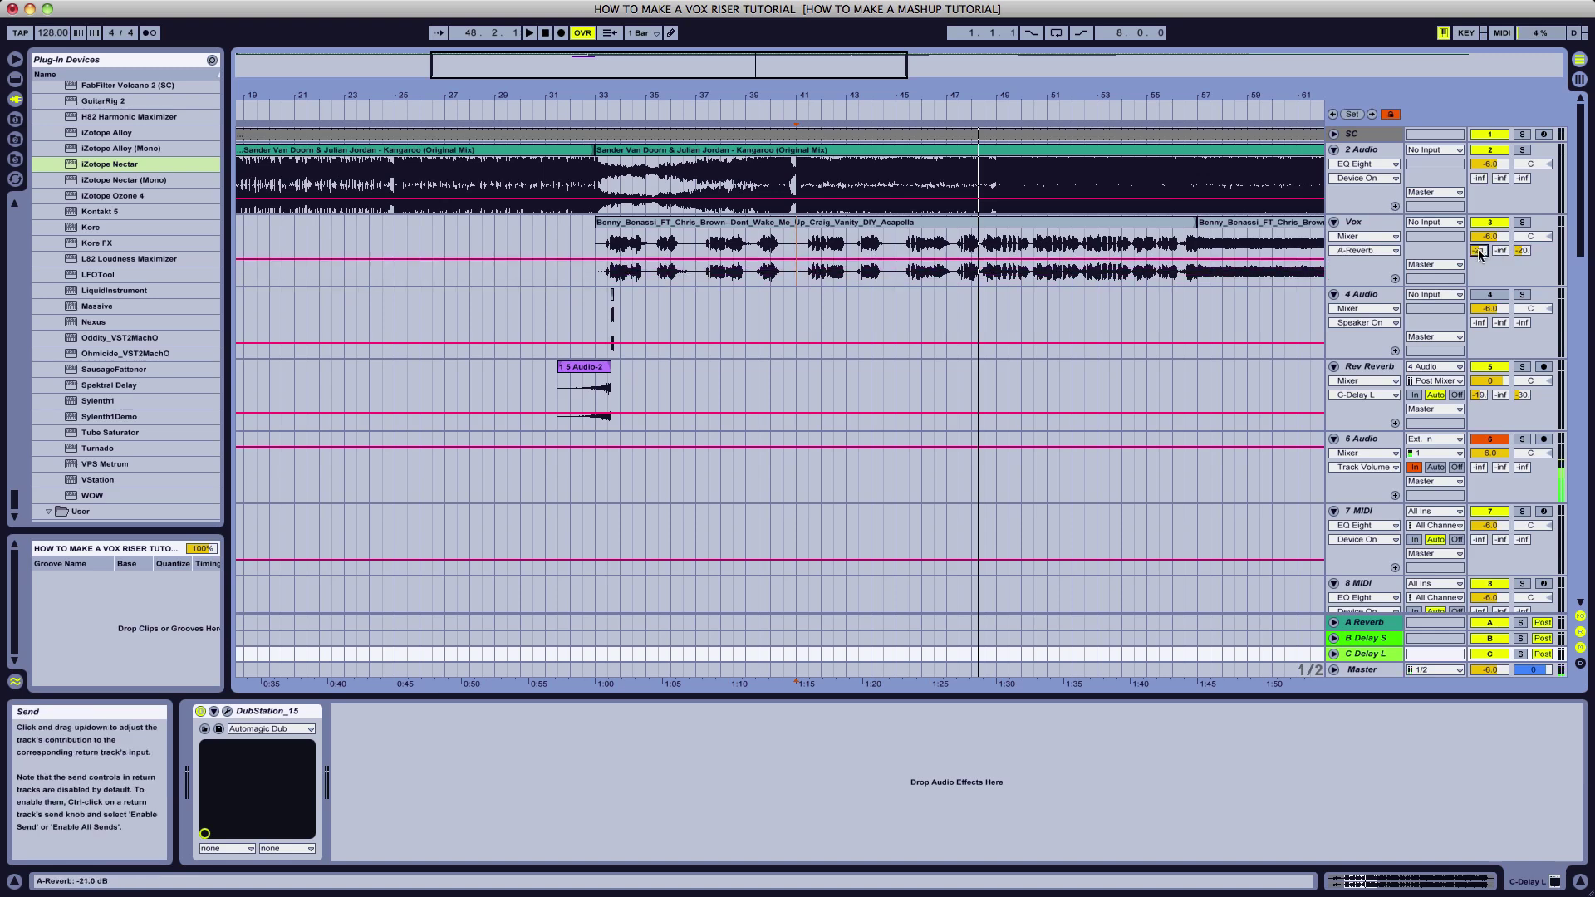
{"action": "left_click", "coordinate": [582, 249]}
{"action": "key", "text": "space"}
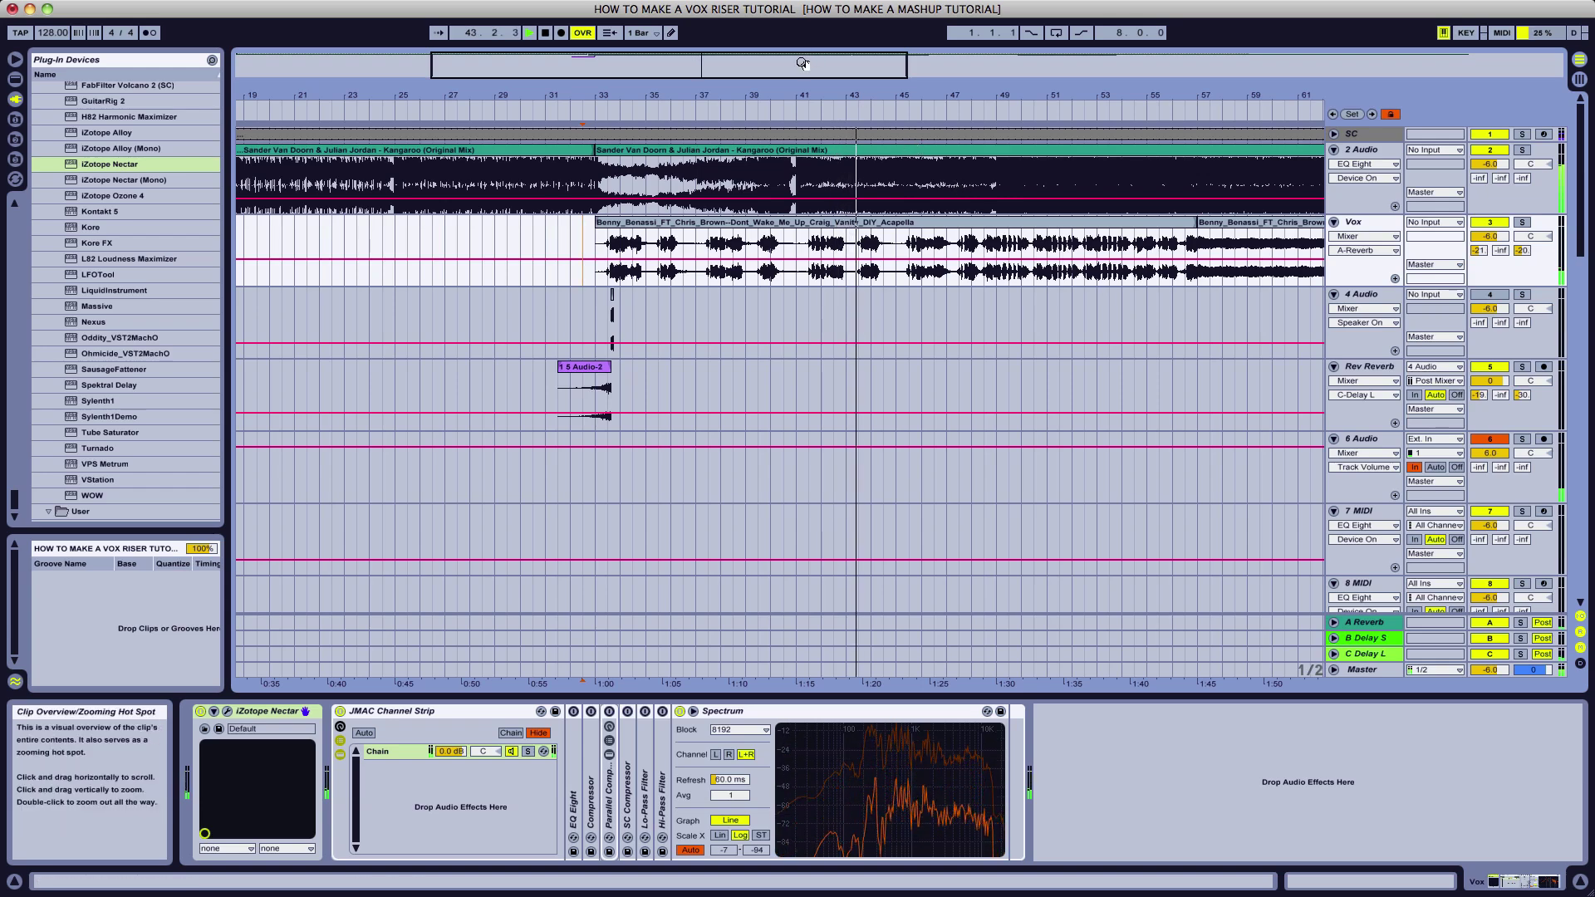
{"action": "scroll", "coordinate": [1067, 137], "scroll_direction": "down", "scroll_amount": 2}
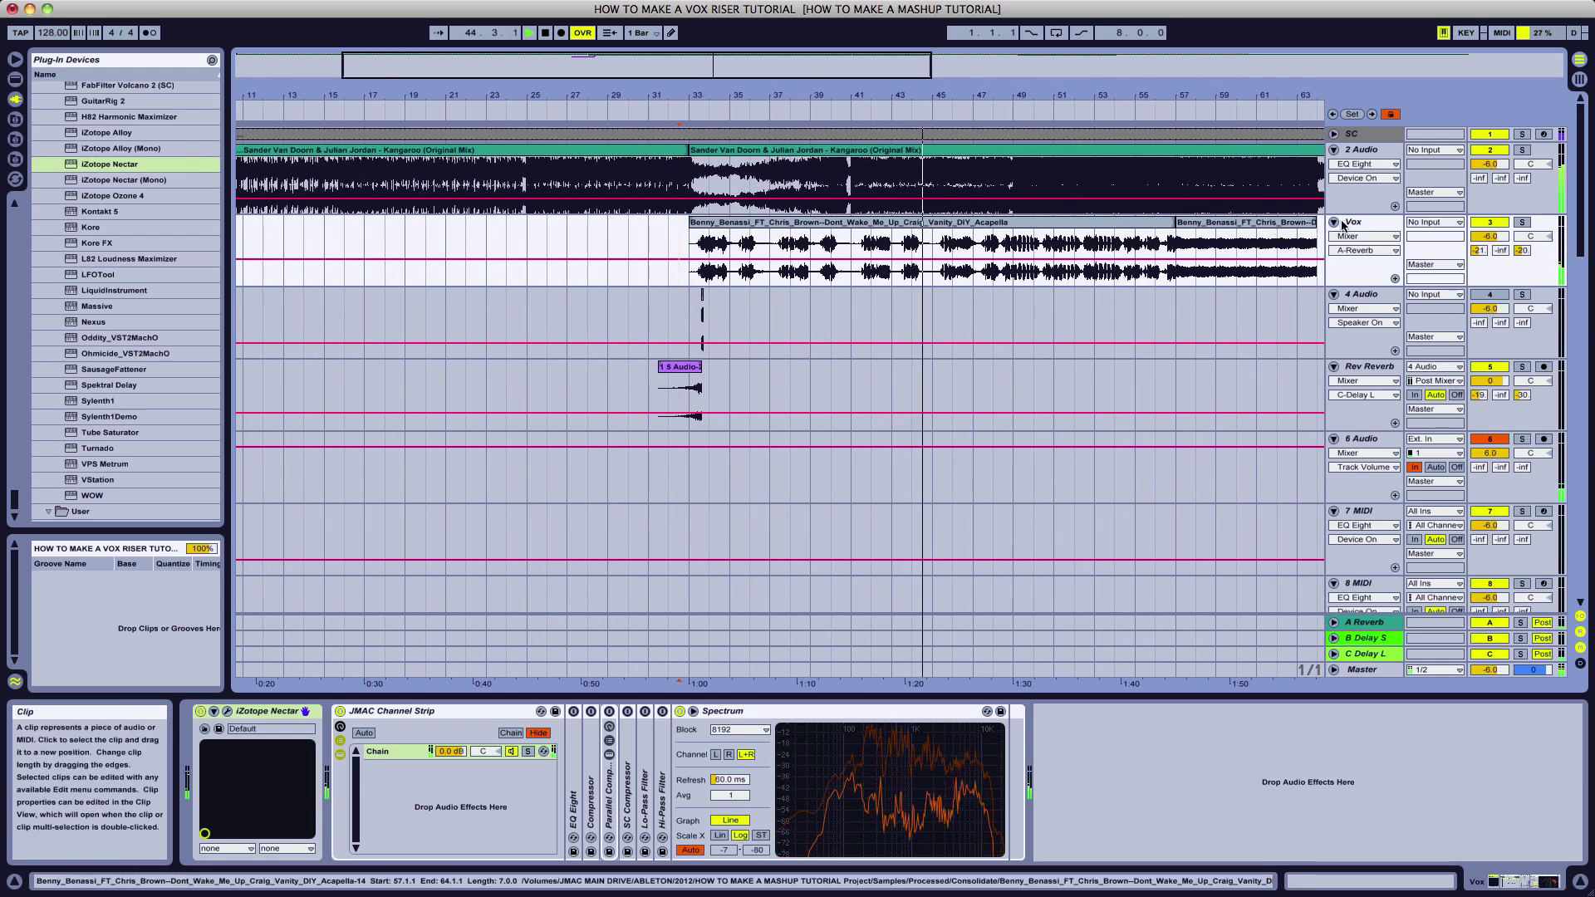
- Raise the Vox track's C-Delay L send slightly and stop playback to view the later vocal clips
{"action": "left_click", "coordinate": [1524, 251]}
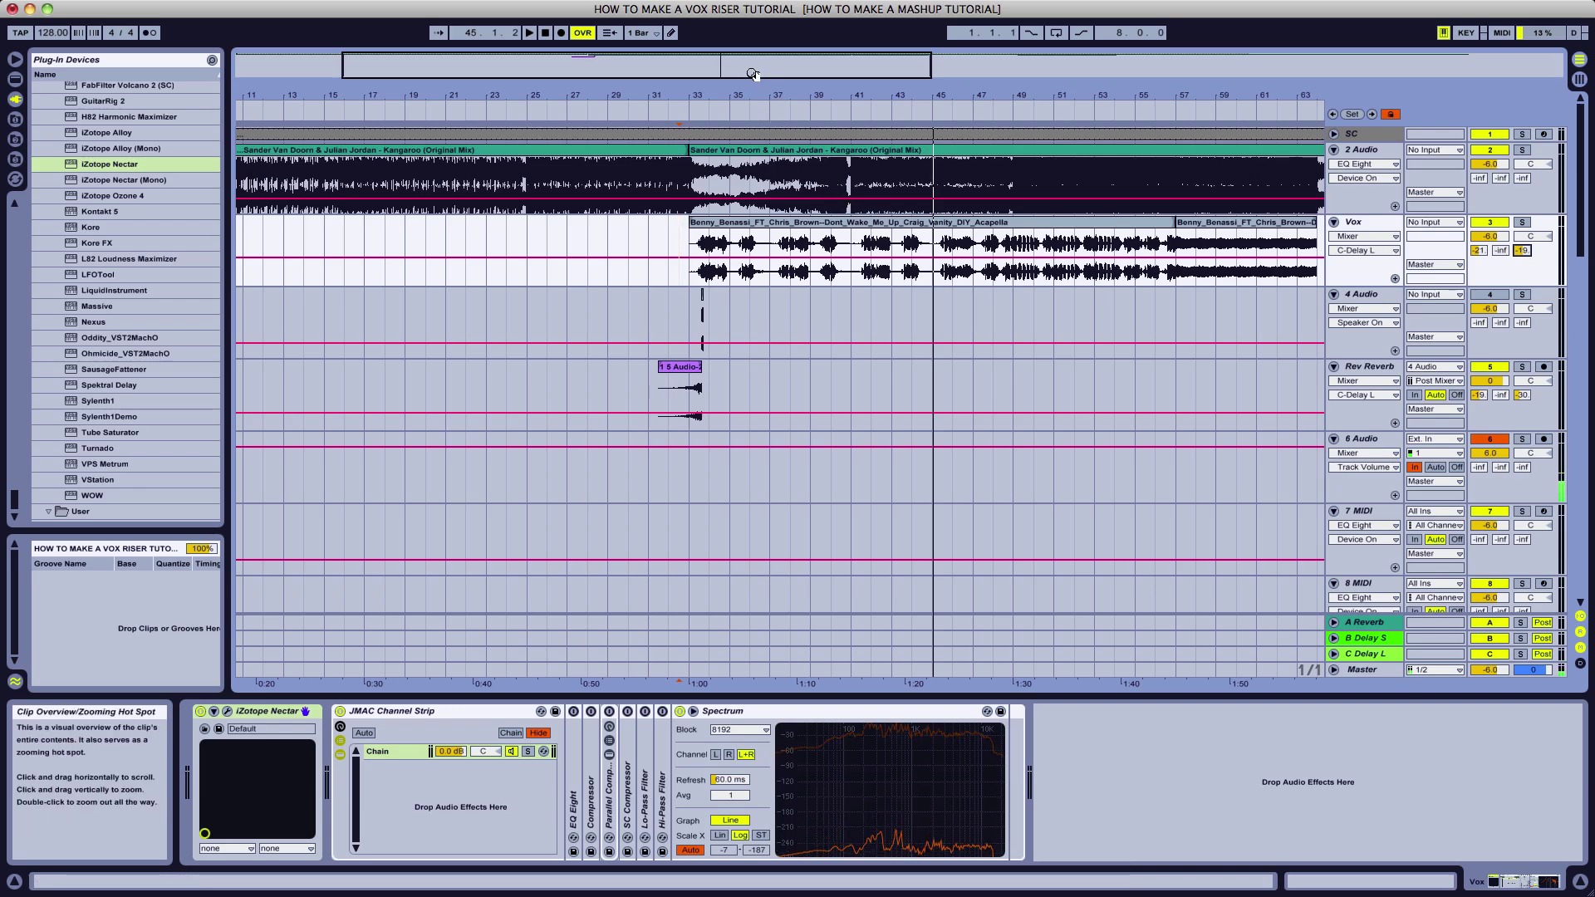
{"action": "left_click_drag", "start_coordinate": [848, 64], "coordinate": [854, 73]}
{"action": "scroll", "coordinate": [1084, 470], "scroll_direction": "right", "scroll_amount": 5}
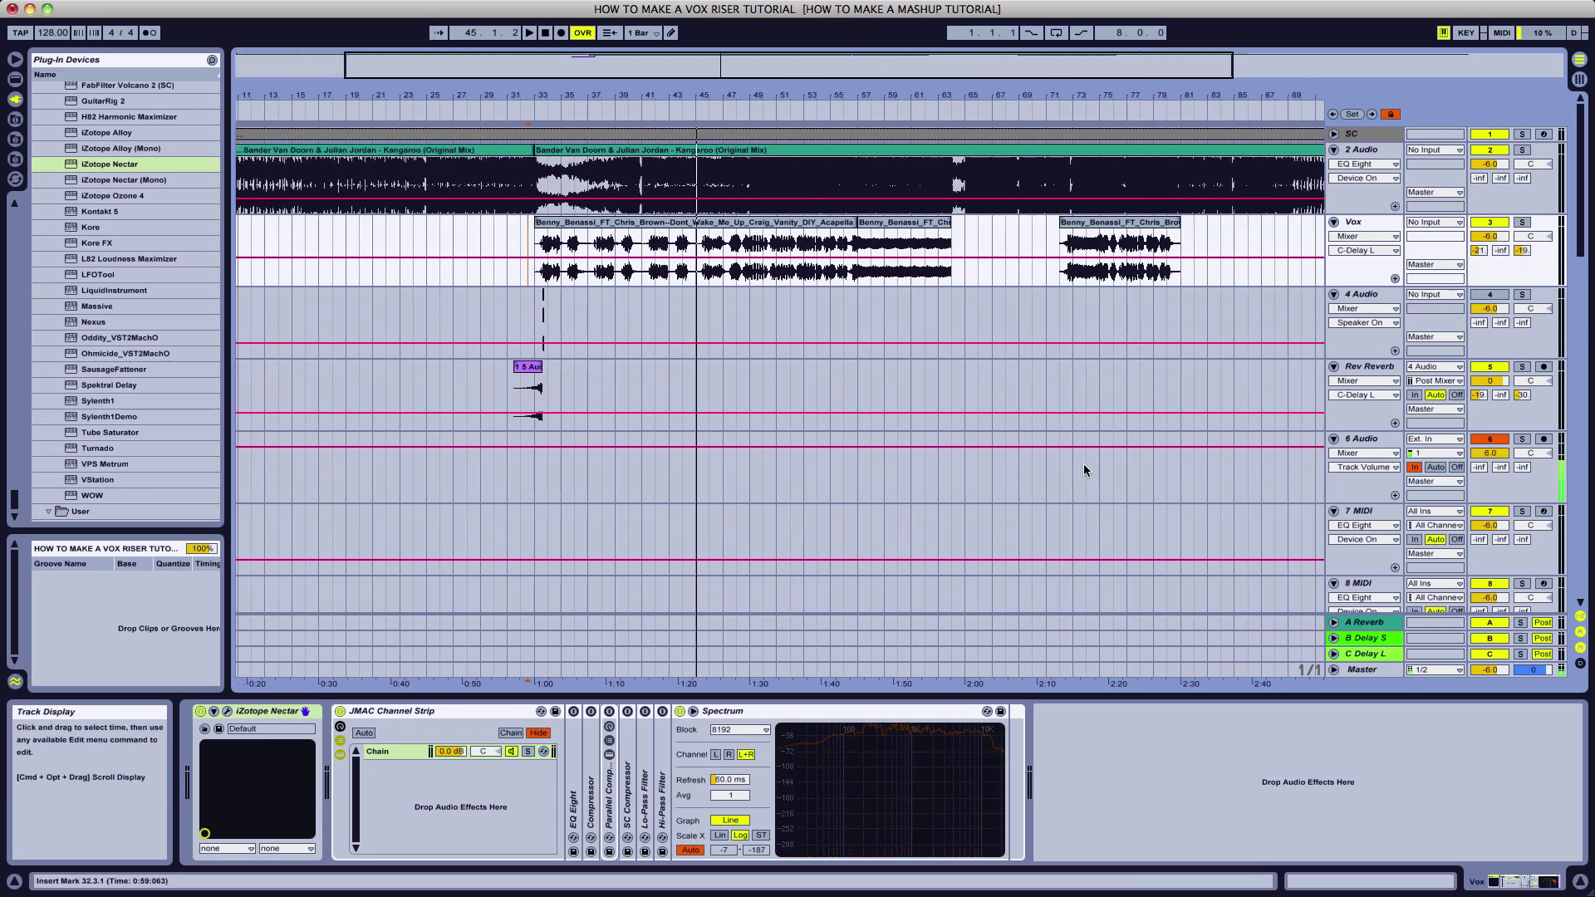
- Play the mashup from bar 32 through the first vocal entry, and stop at bar 33
{"action": "key", "text": "space"}
{"action": "left_click", "coordinate": [523, 299]}
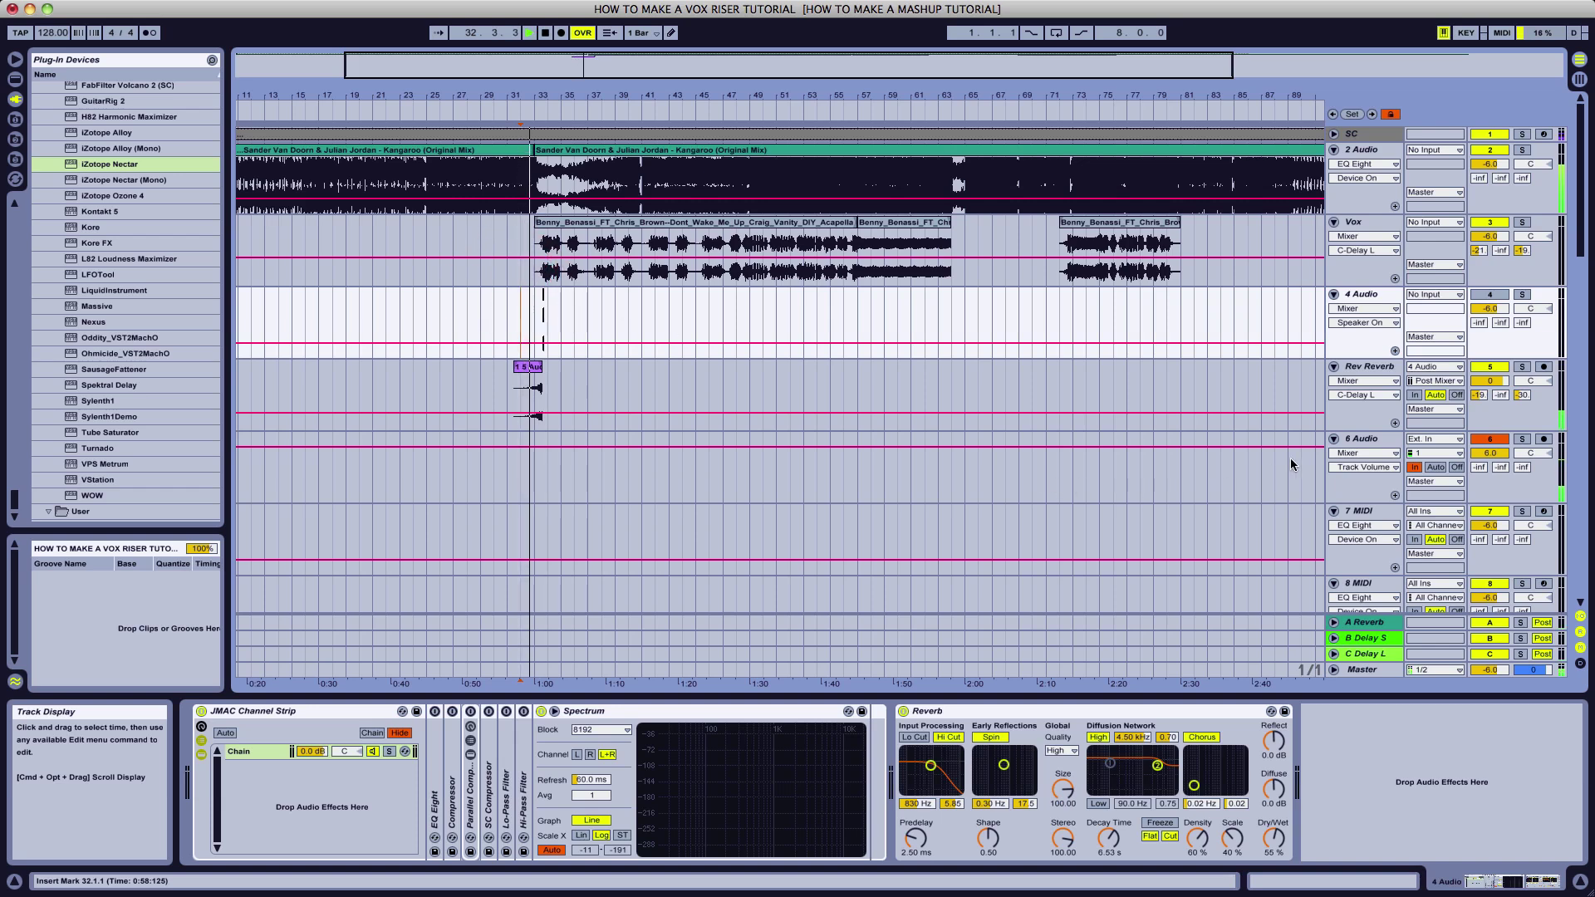
{"action": "key", "text": "space"}
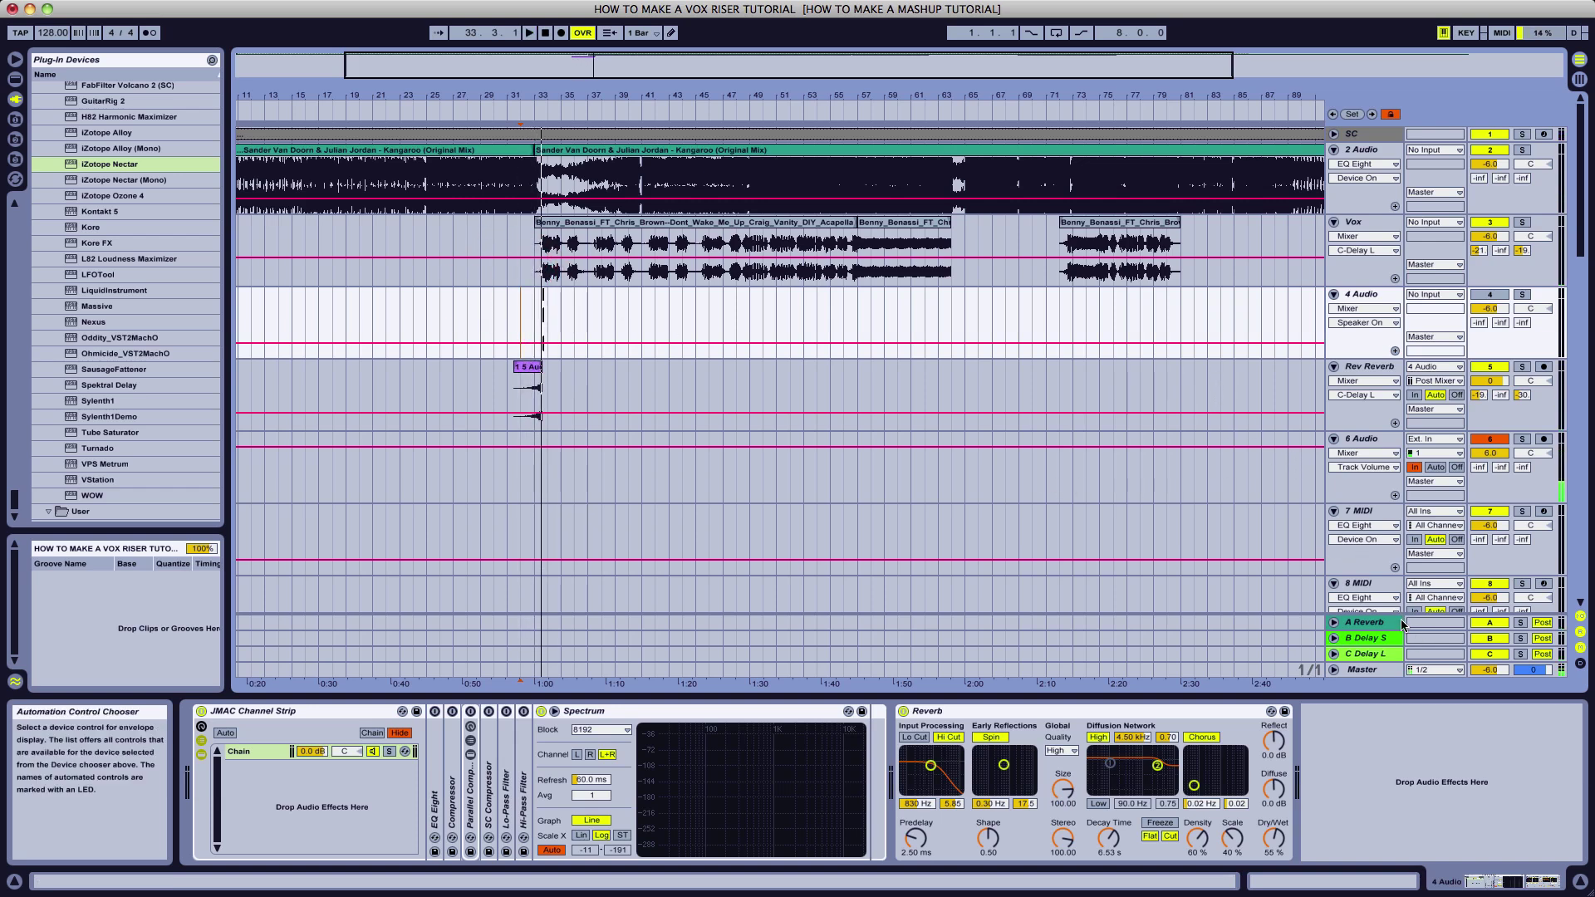
- Delete MASTER RACK 2 from the Master track and open the window of its L316 Stereo limiter
{"action": "left_click", "coordinate": [1367, 671]}
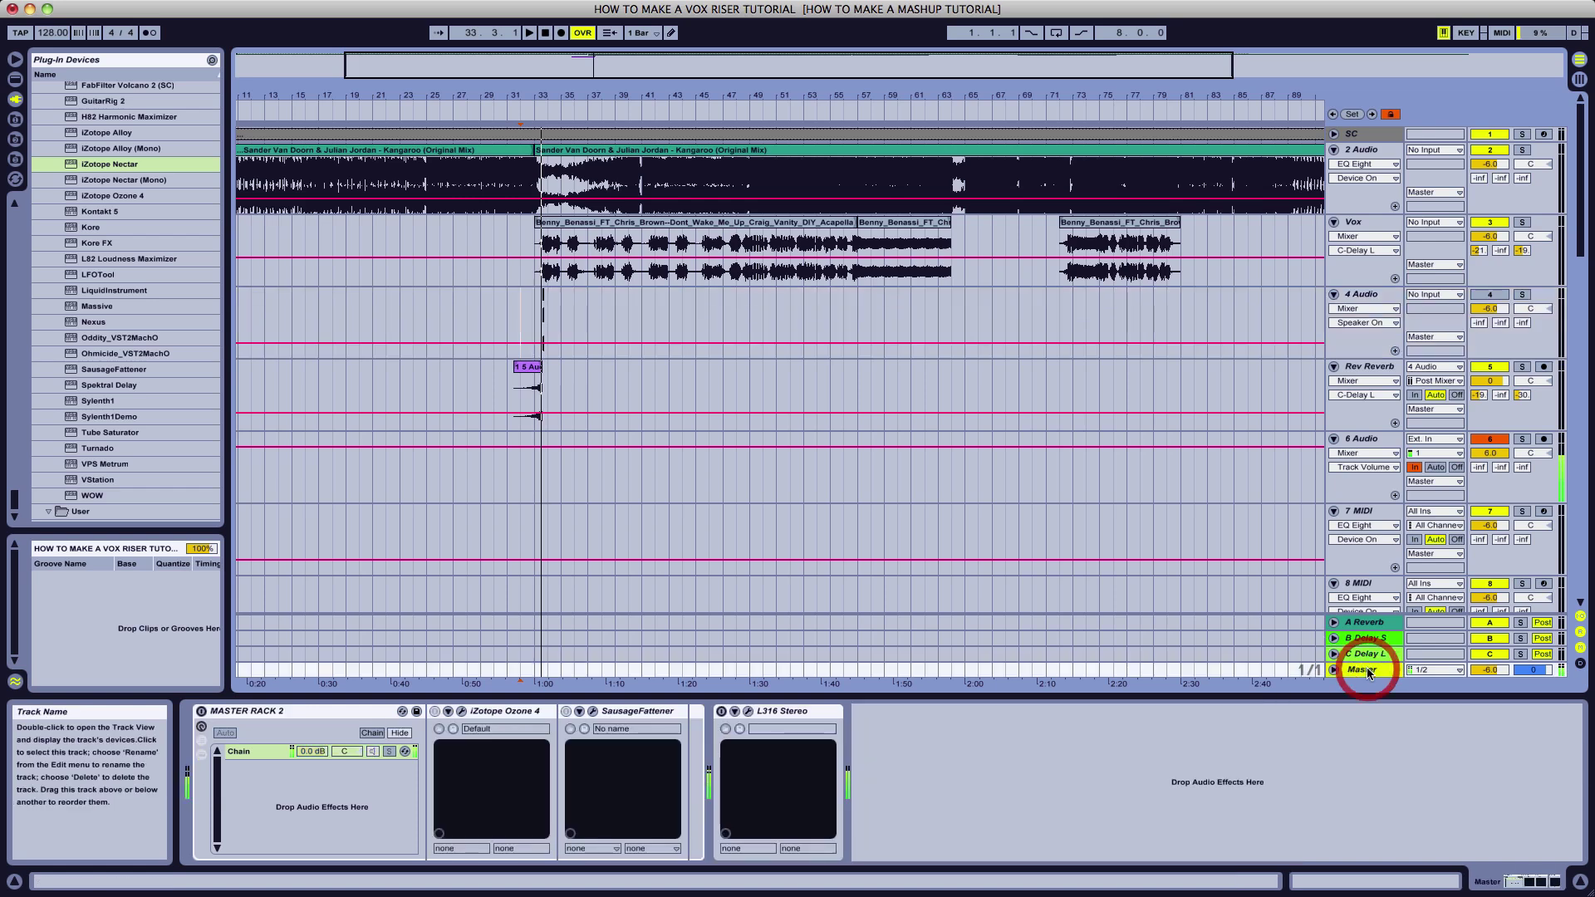
{"action": "left_click", "coordinate": [244, 711]}
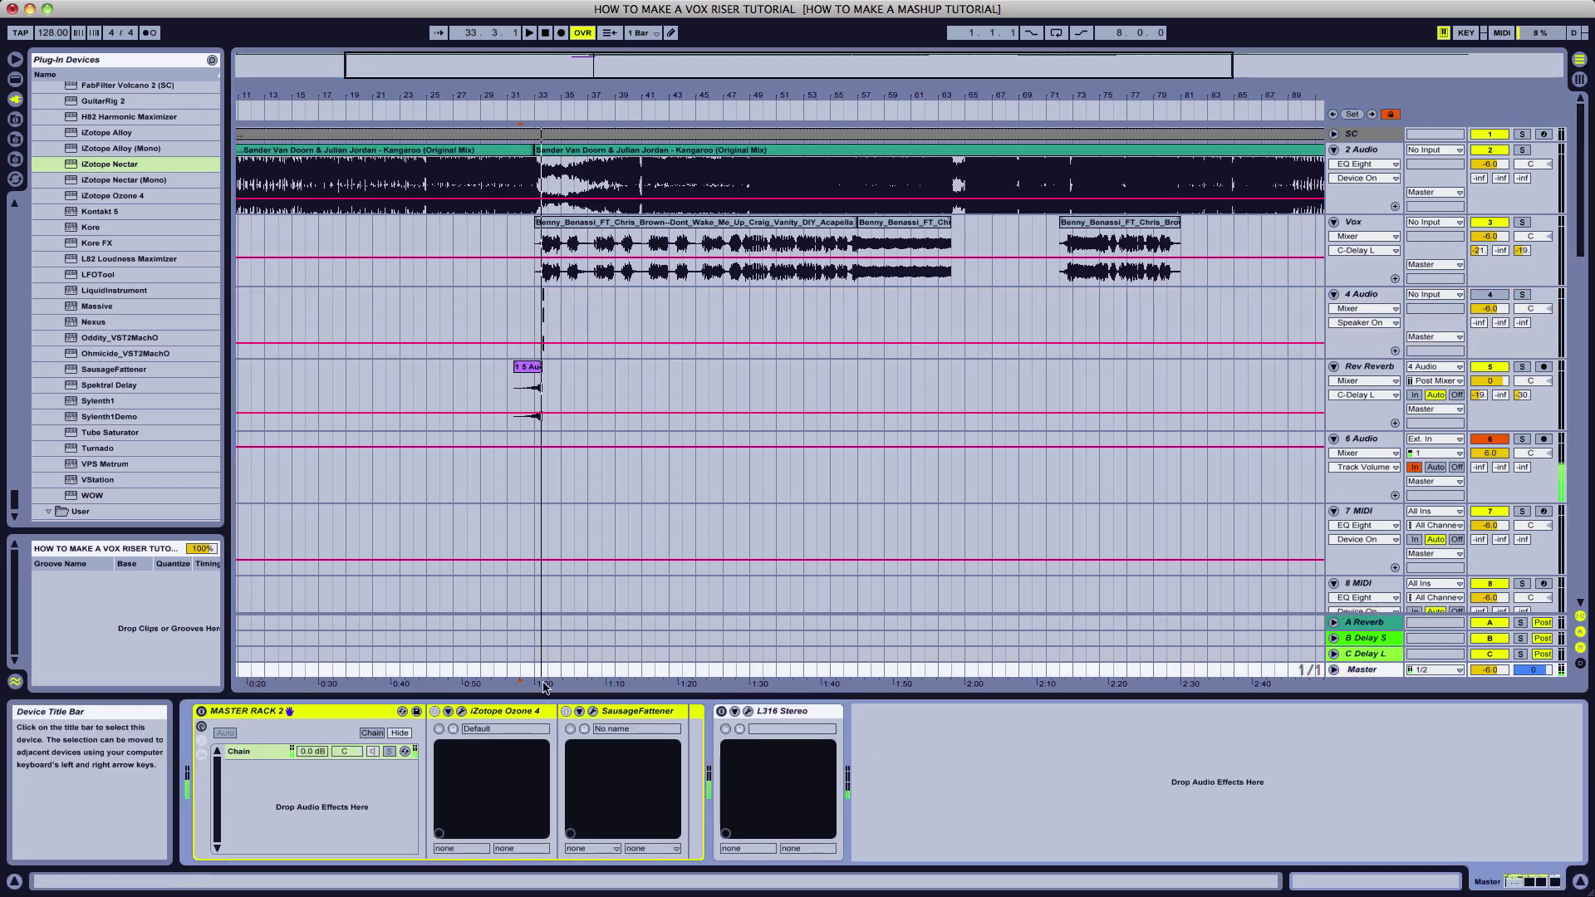
{"action": "key", "text": "Delete"}
{"action": "left_click", "coordinate": [227, 712]}
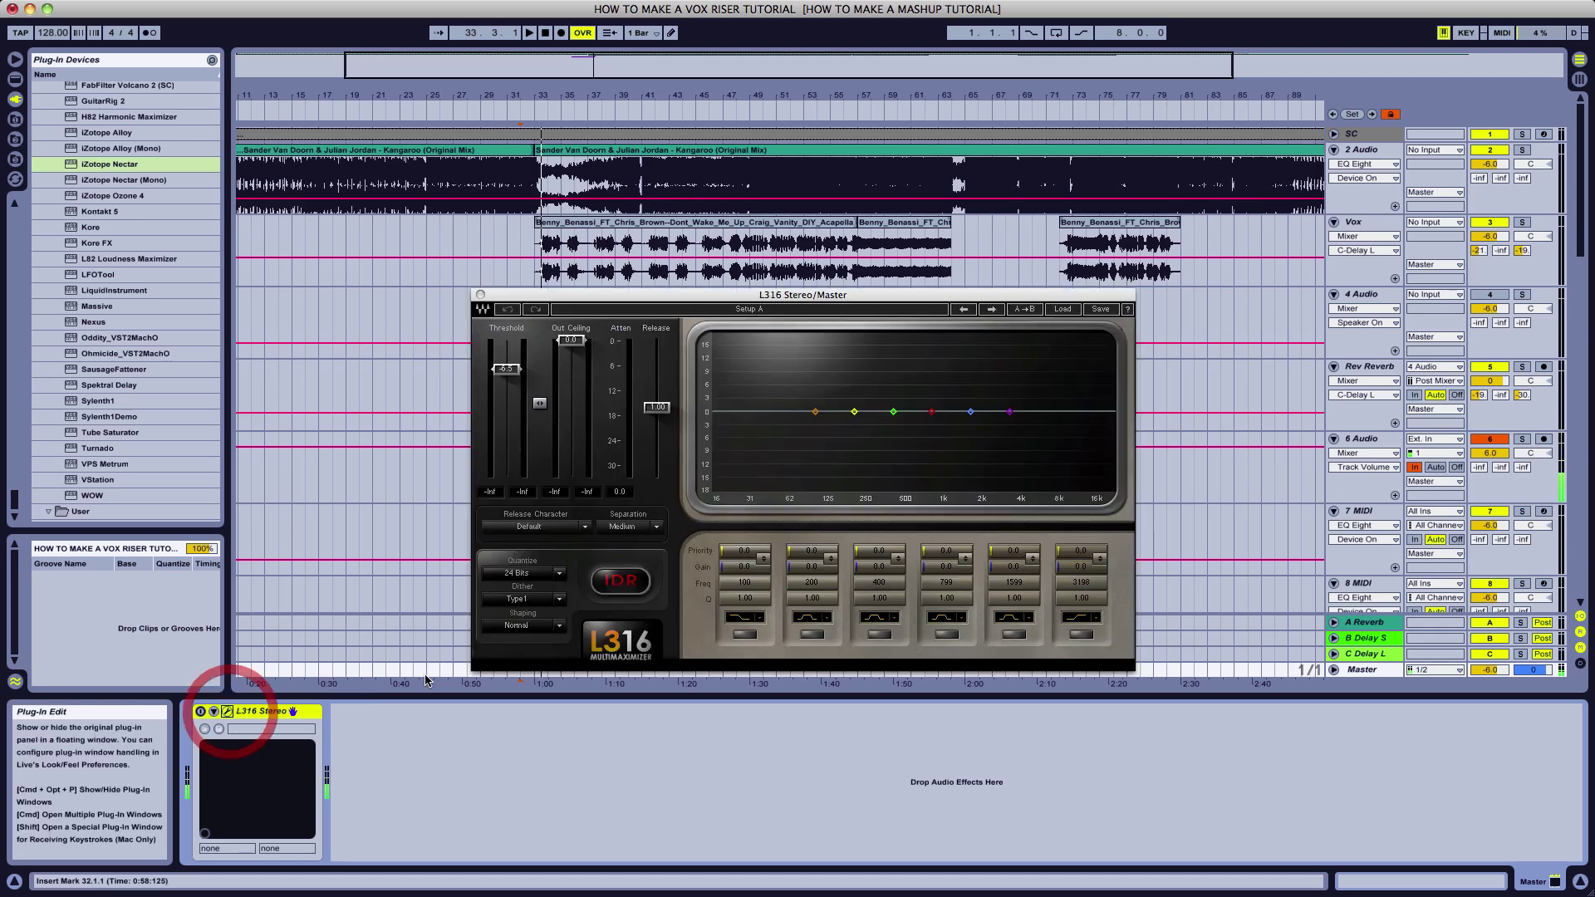
{"action": "left_click_drag", "start_coordinate": [940, 291], "coordinate": [1197, 454]}
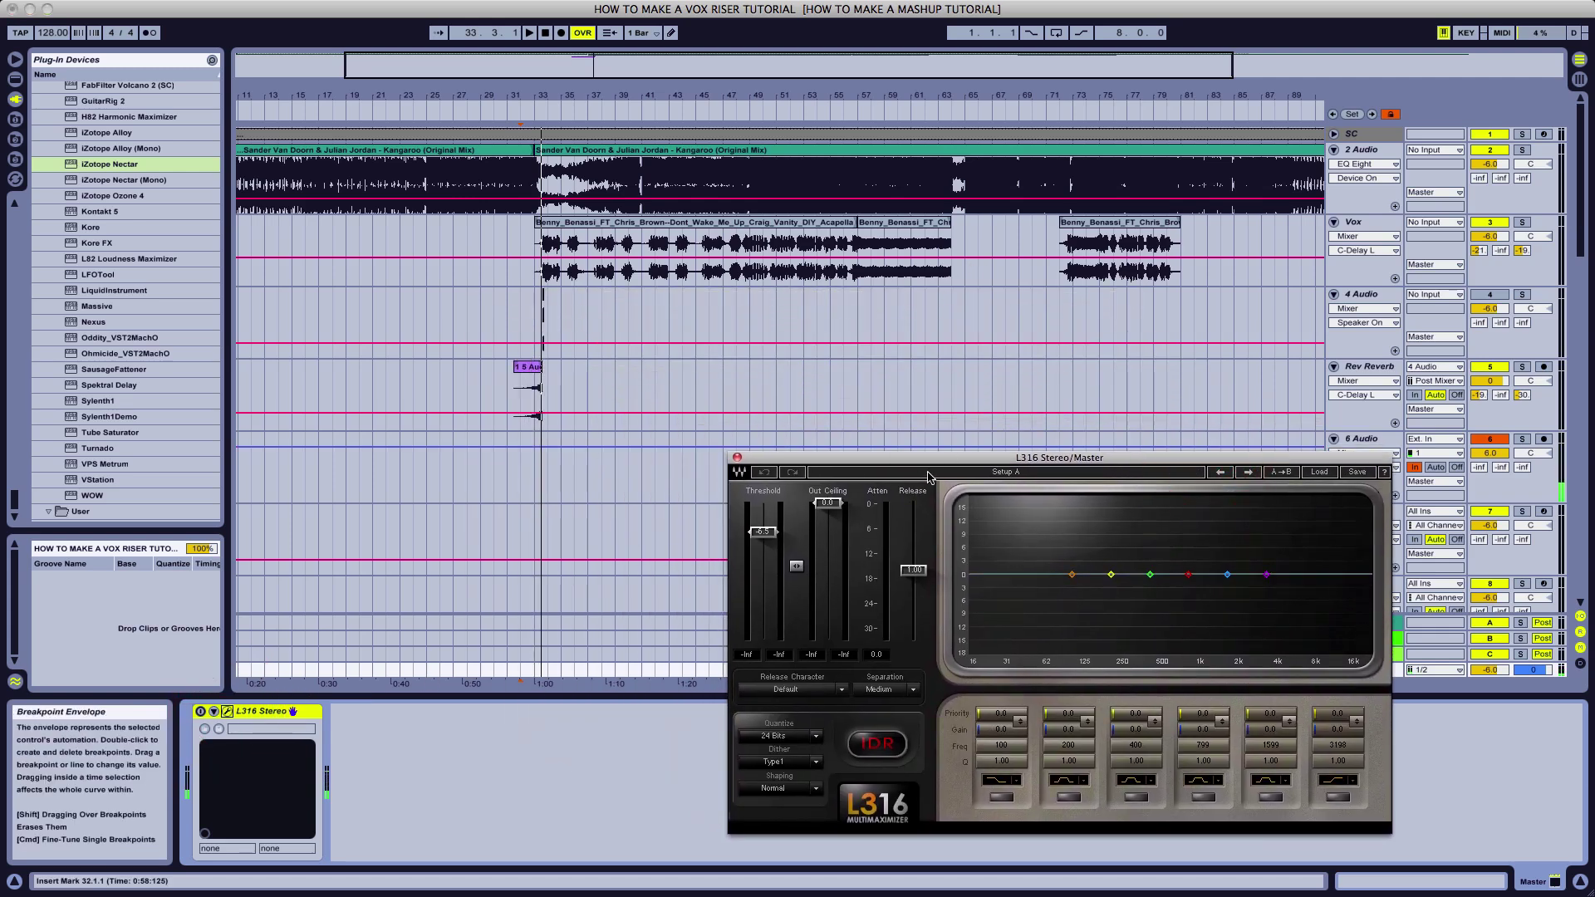
- Browse the installed plug-ins through the Waves collection to the FabFilter entries, including Pro-L
{"action": "scroll", "coordinate": [117, 310], "scroll_direction": "down", "scroll_amount": 15}
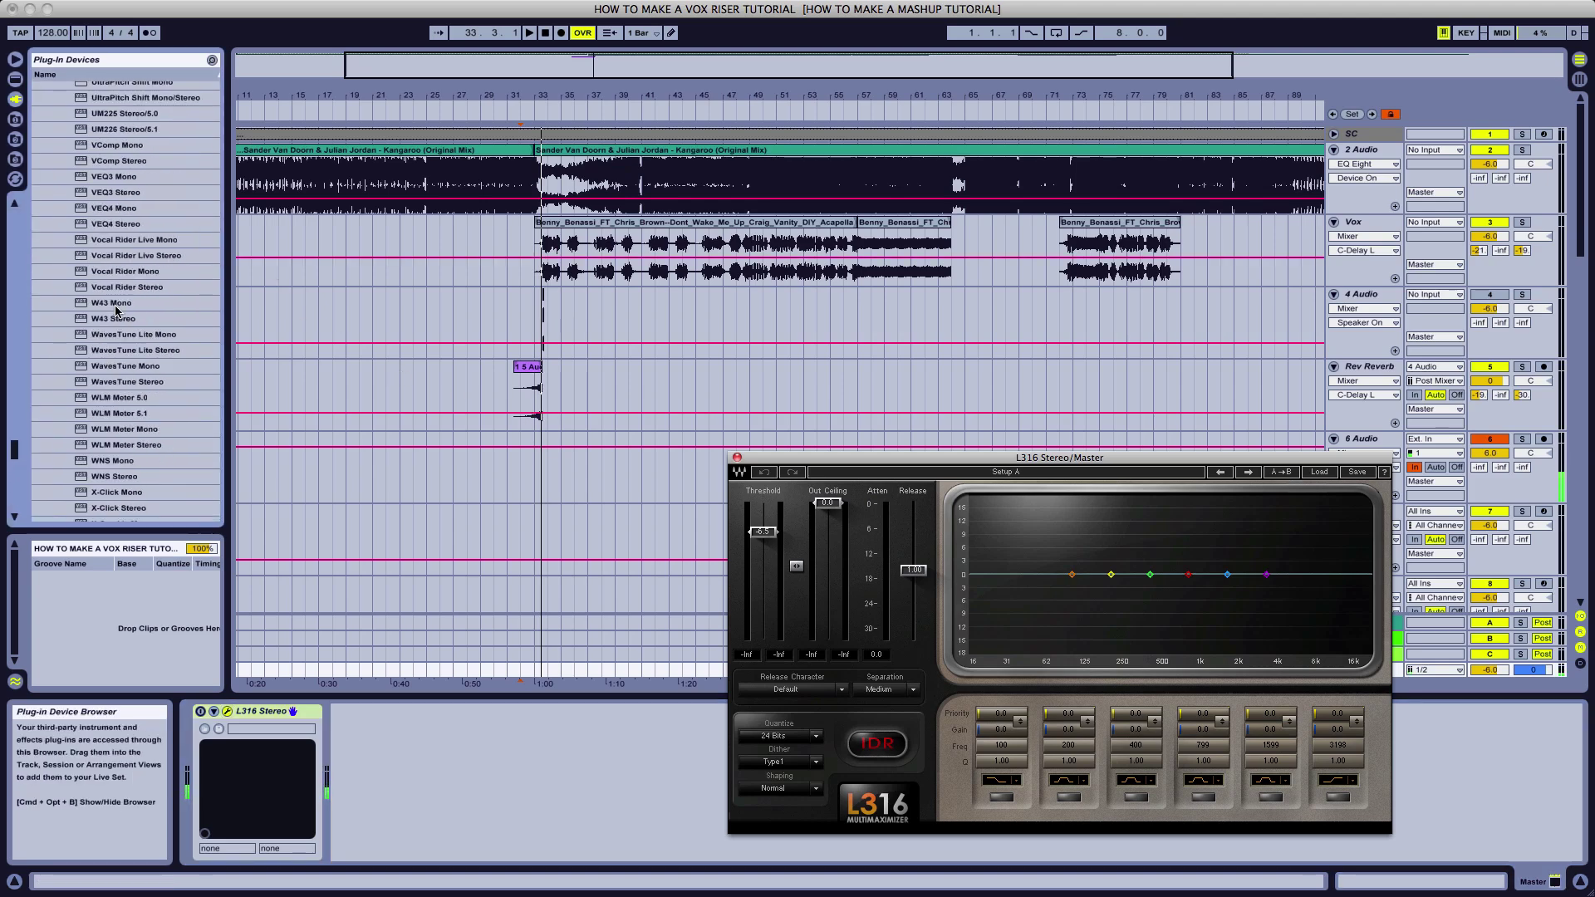
{"action": "scroll", "coordinate": [116, 310], "scroll_direction": "up", "scroll_amount": 15}
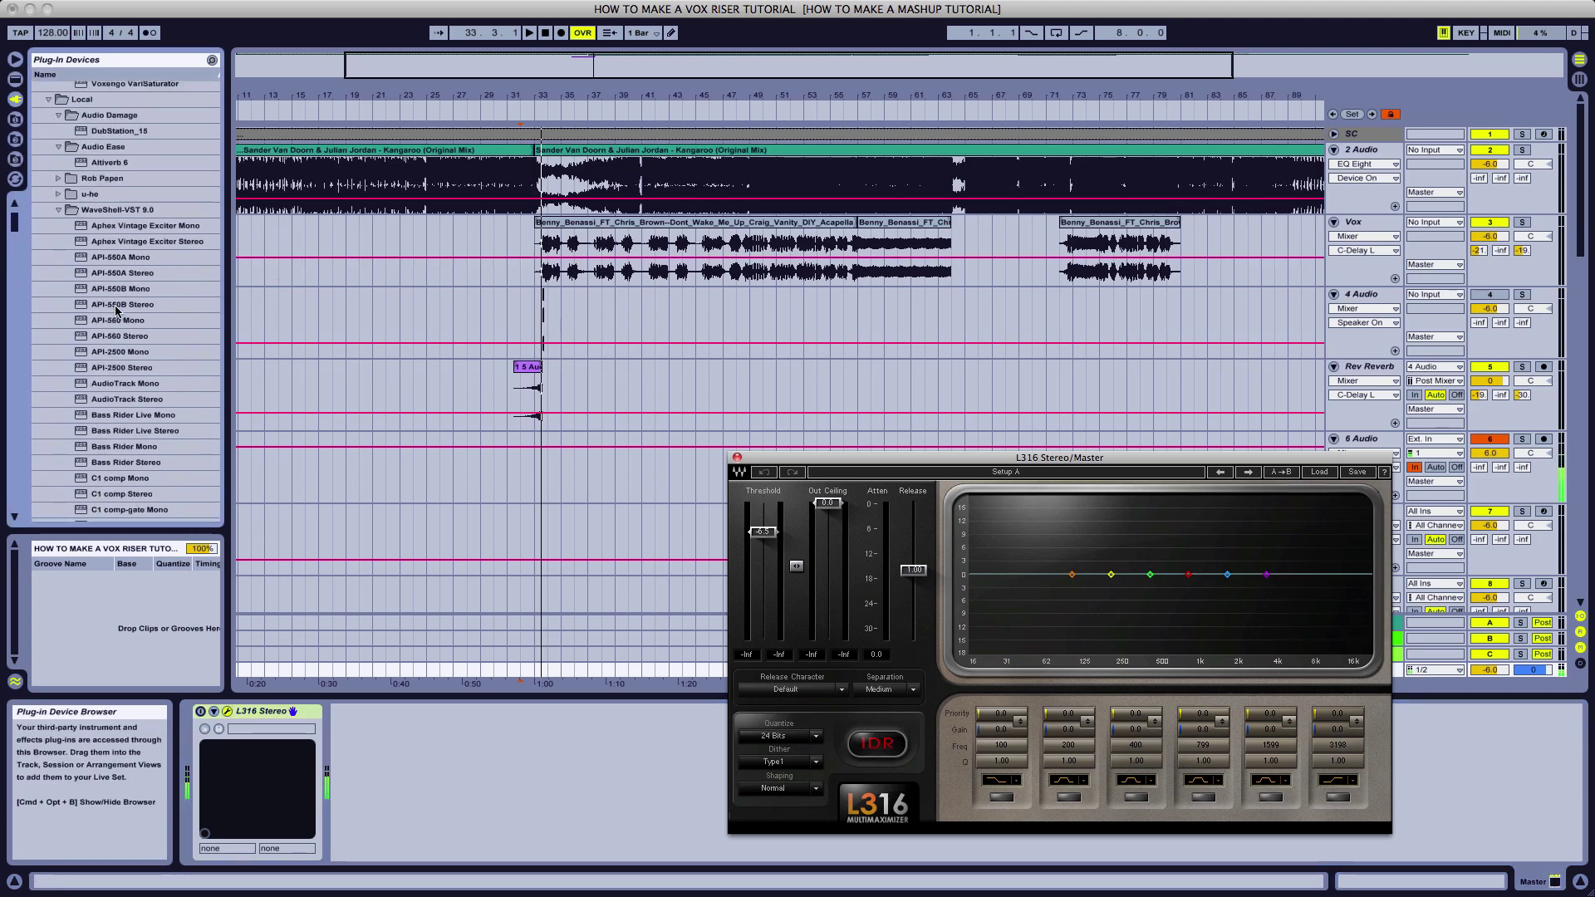
{"action": "left_click", "coordinate": [60, 295]}
{"action": "scroll", "coordinate": [93, 311], "scroll_direction": "down", "scroll_amount": 5}
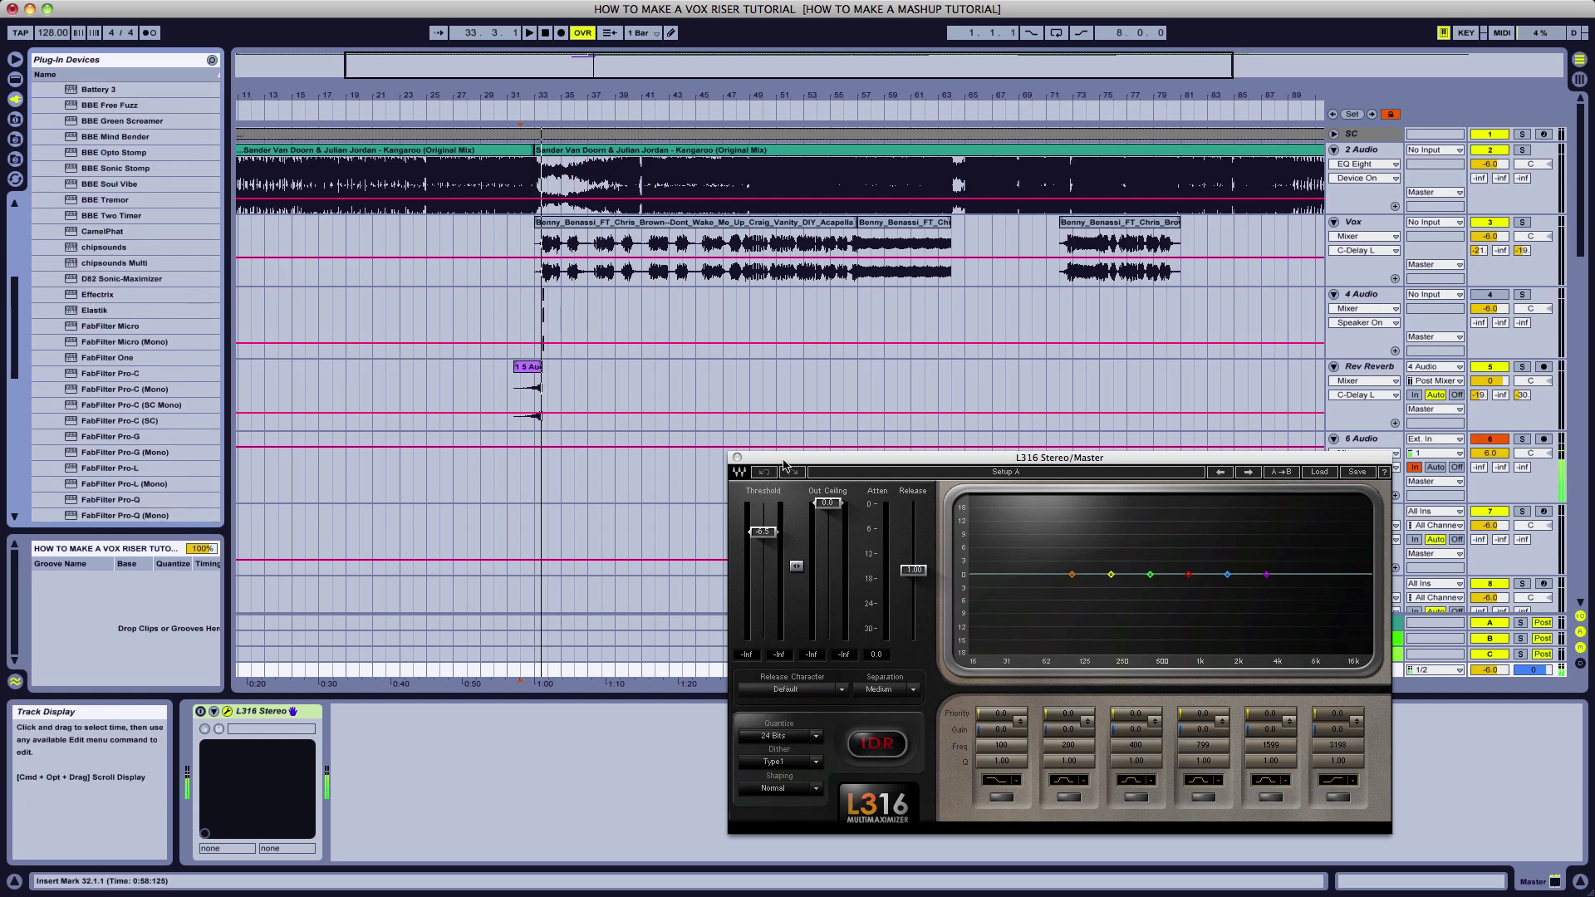
{"action": "left_click_drag", "start_coordinate": [785, 463], "coordinate": [691, 441]}
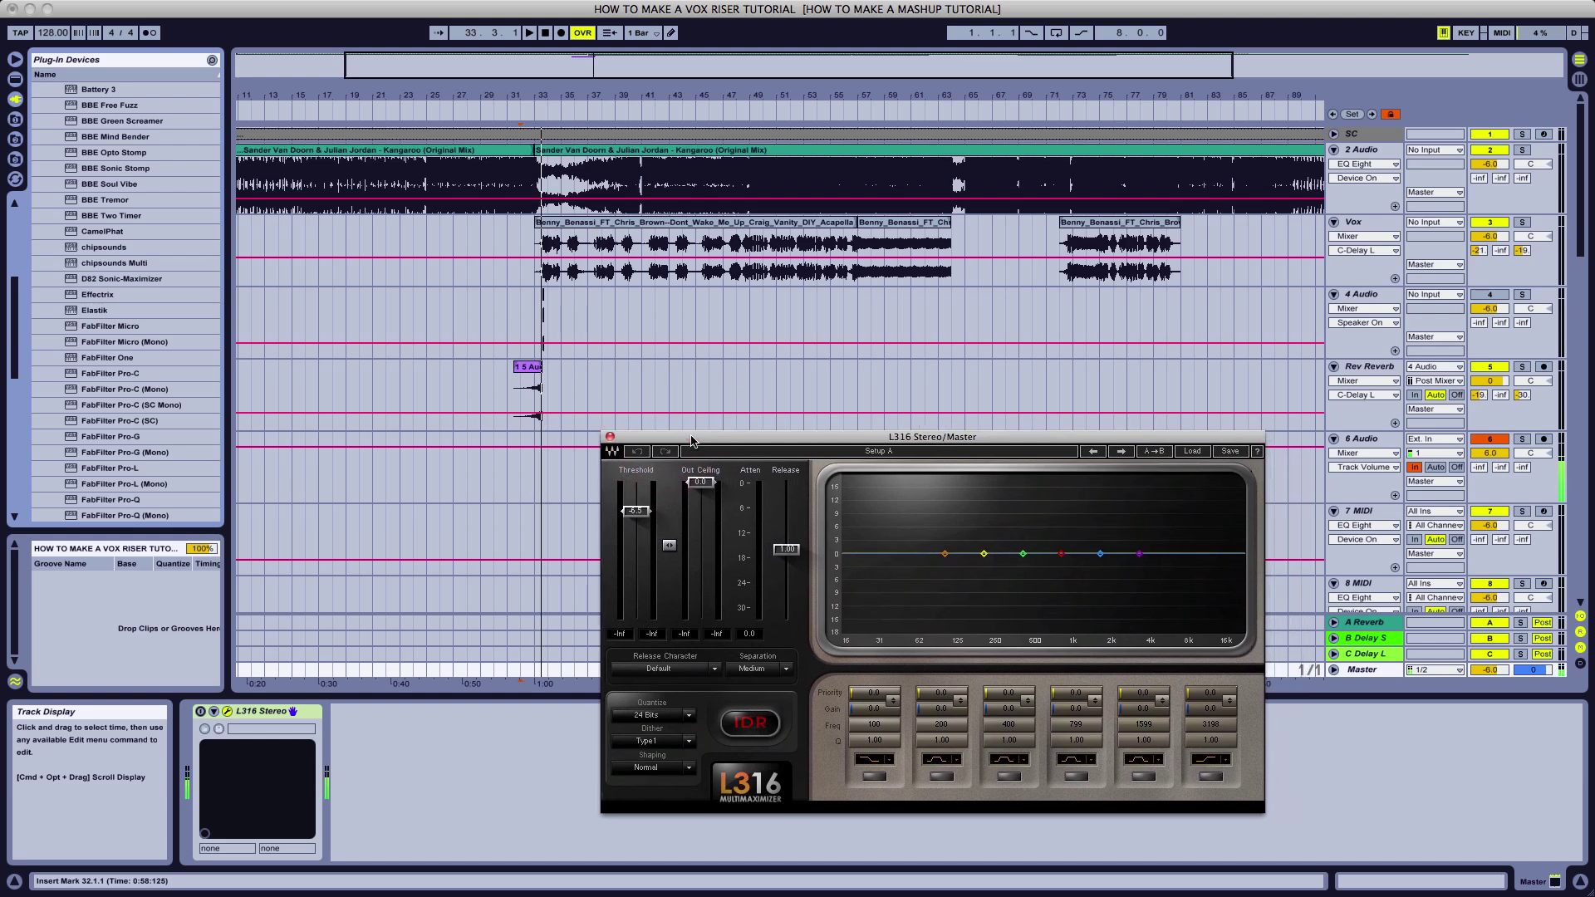
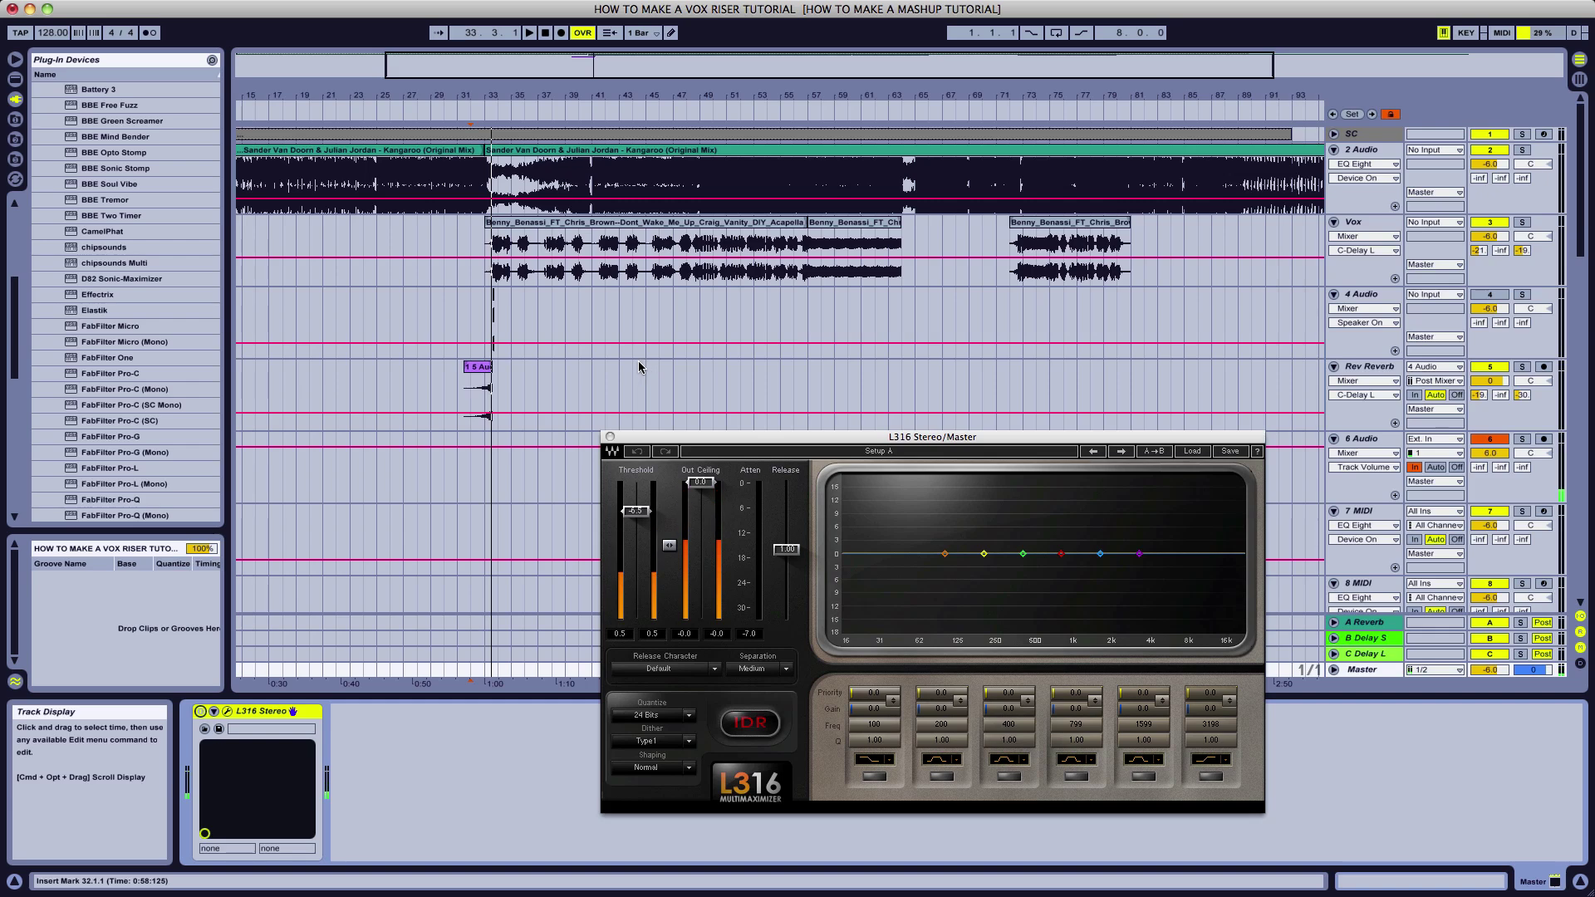
- Play from bar 31 and check the Master track's L316 limiter activity and the mixer levels
{"action": "left_click", "coordinate": [458, 316]}
{"action": "key", "text": "space"}
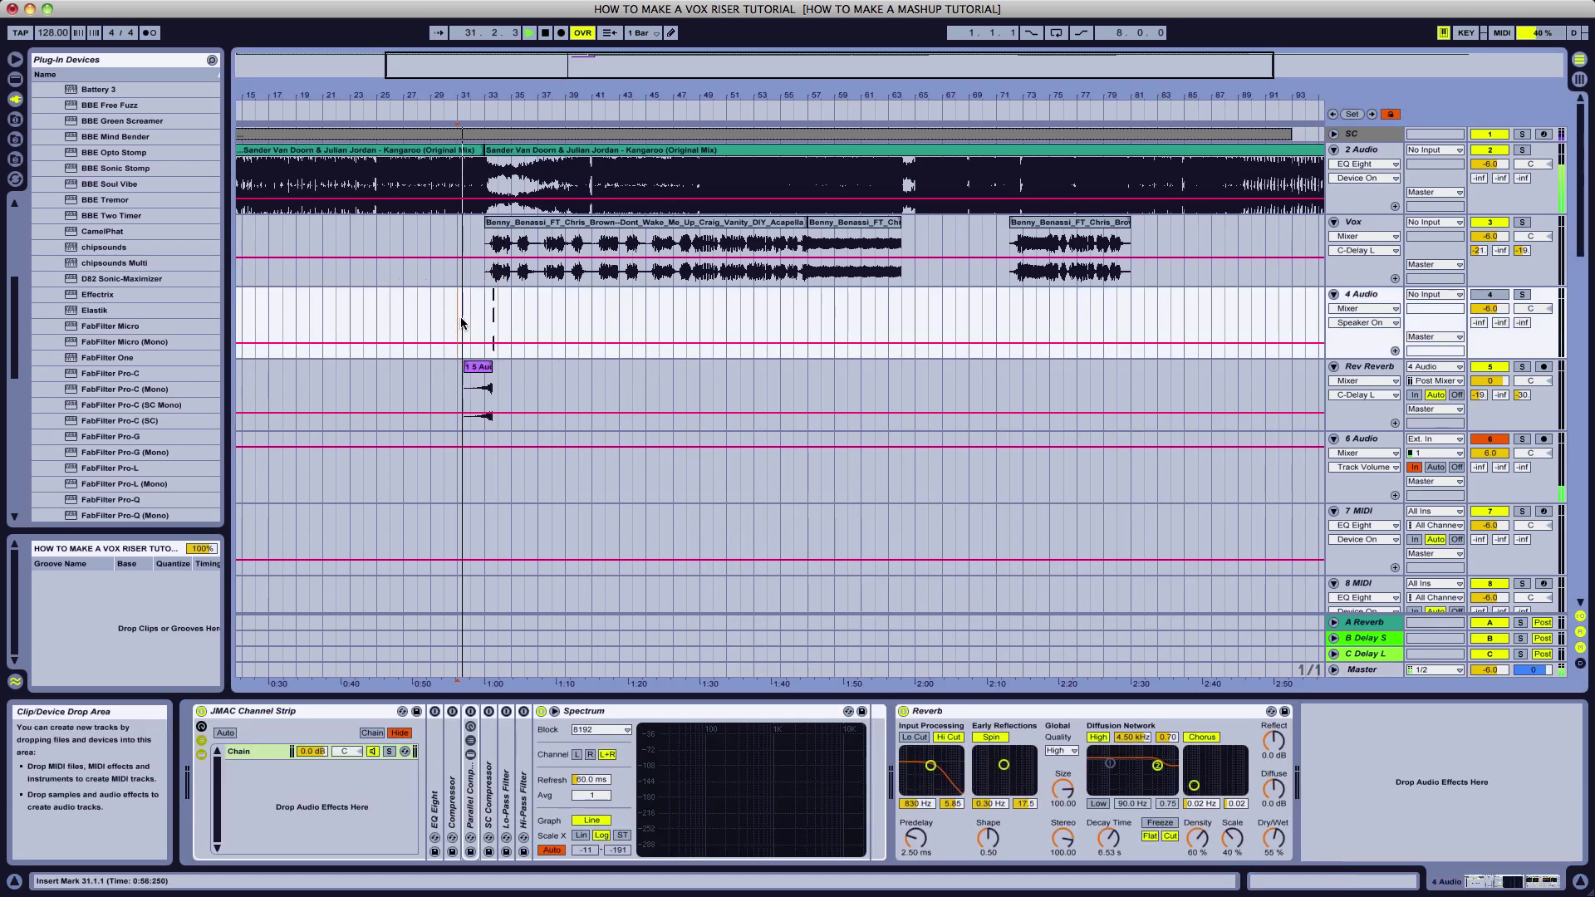
{"action": "left_click_drag", "start_coordinate": [402, 63], "coordinate": [403, 59]}
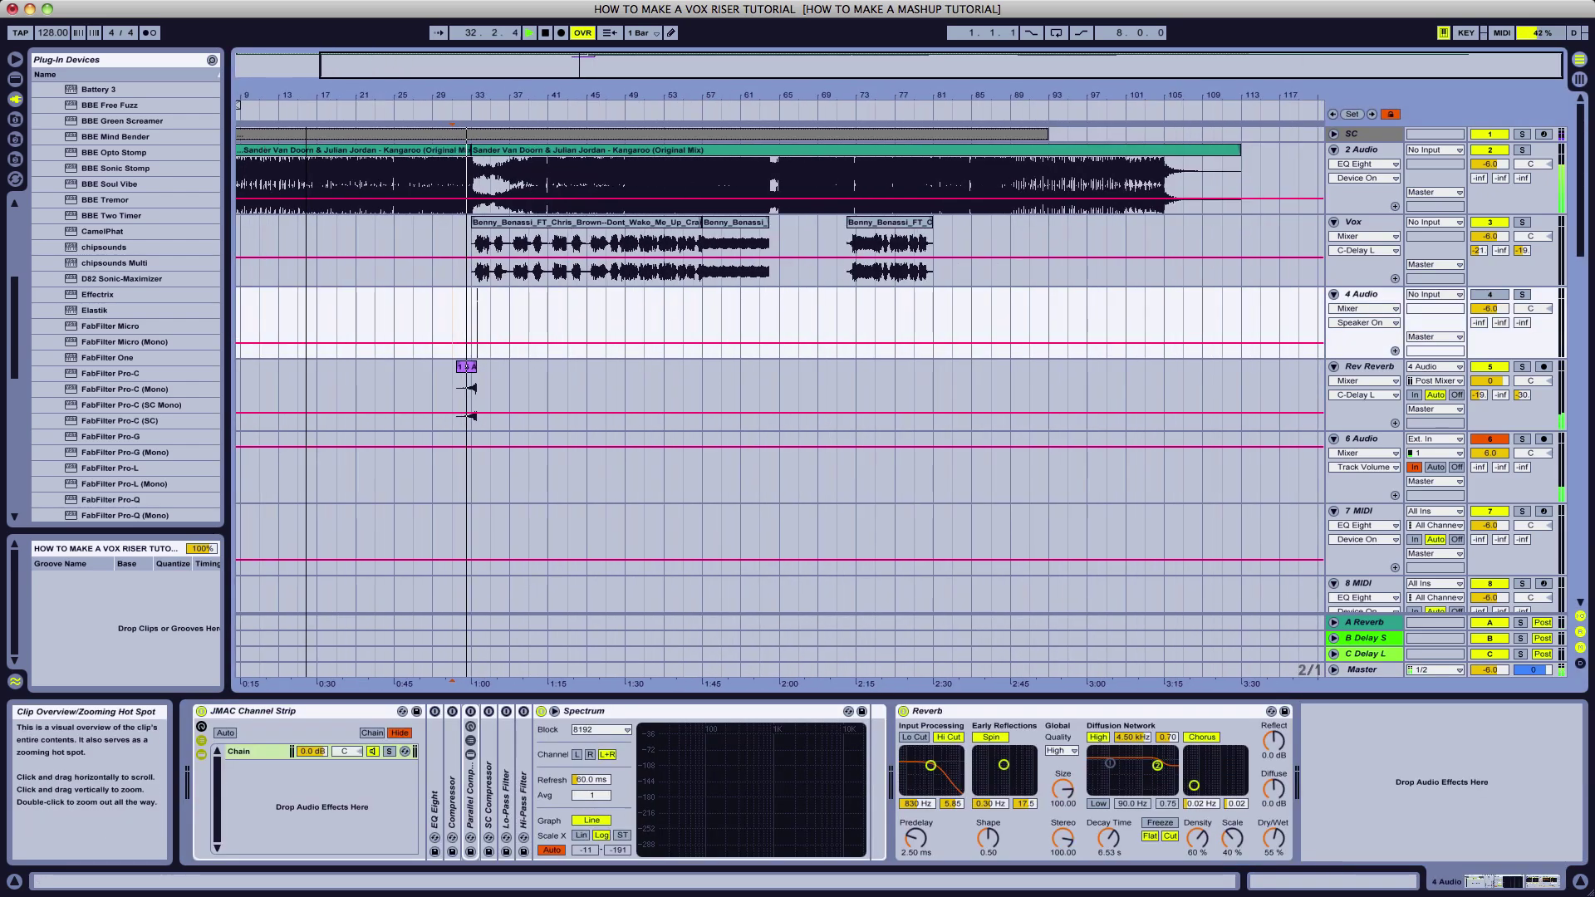
{"action": "left_click", "coordinate": [1386, 673]}
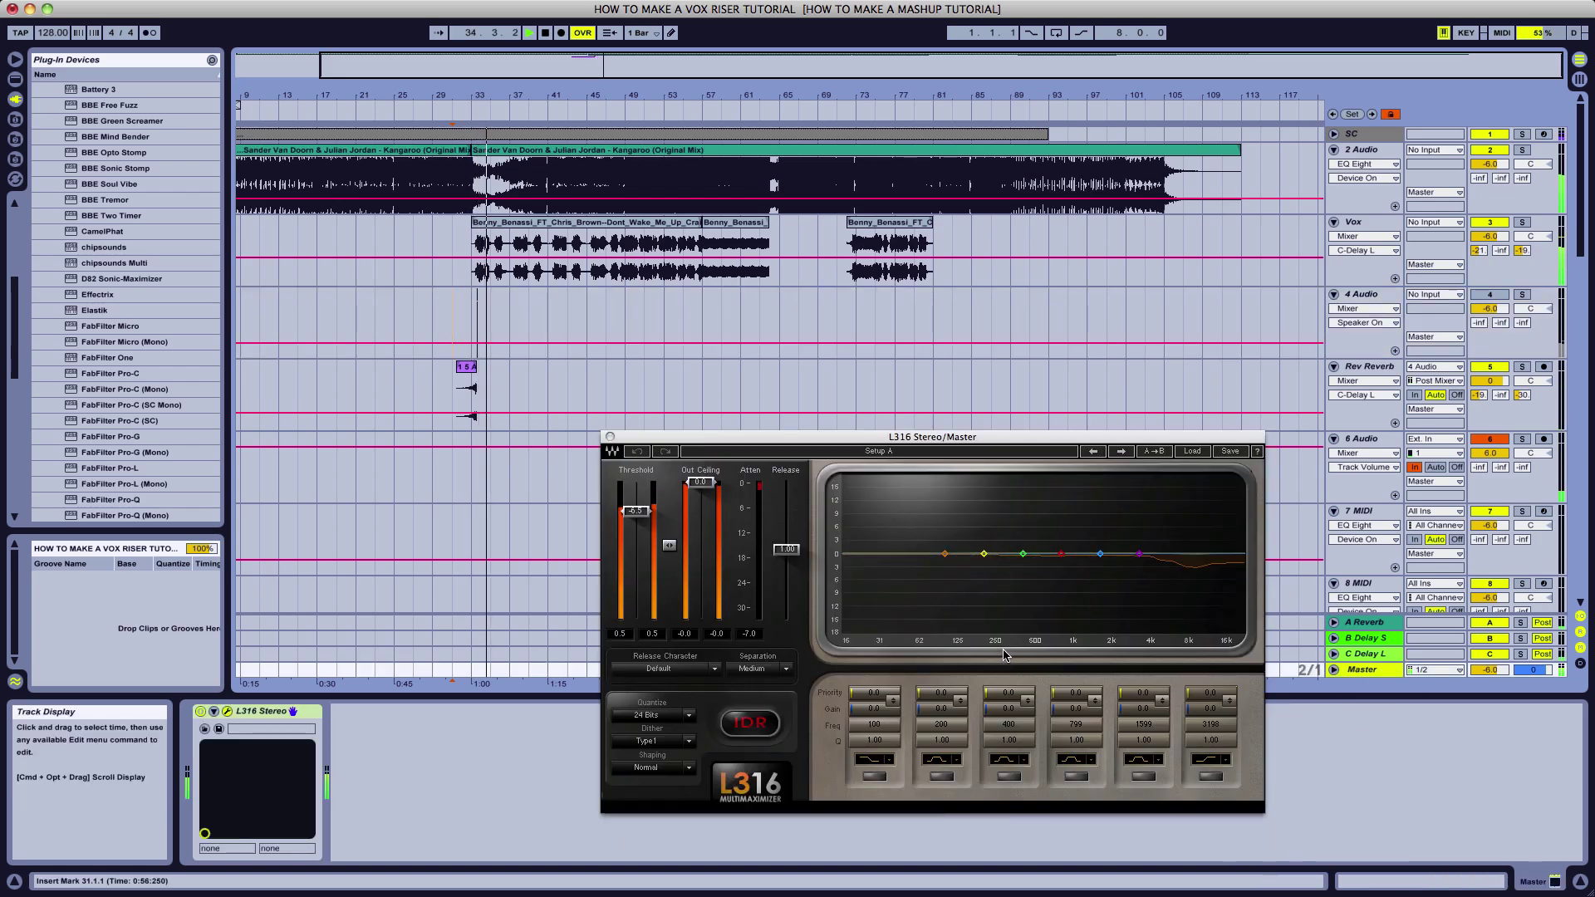
{"action": "key", "text": "Tab"}
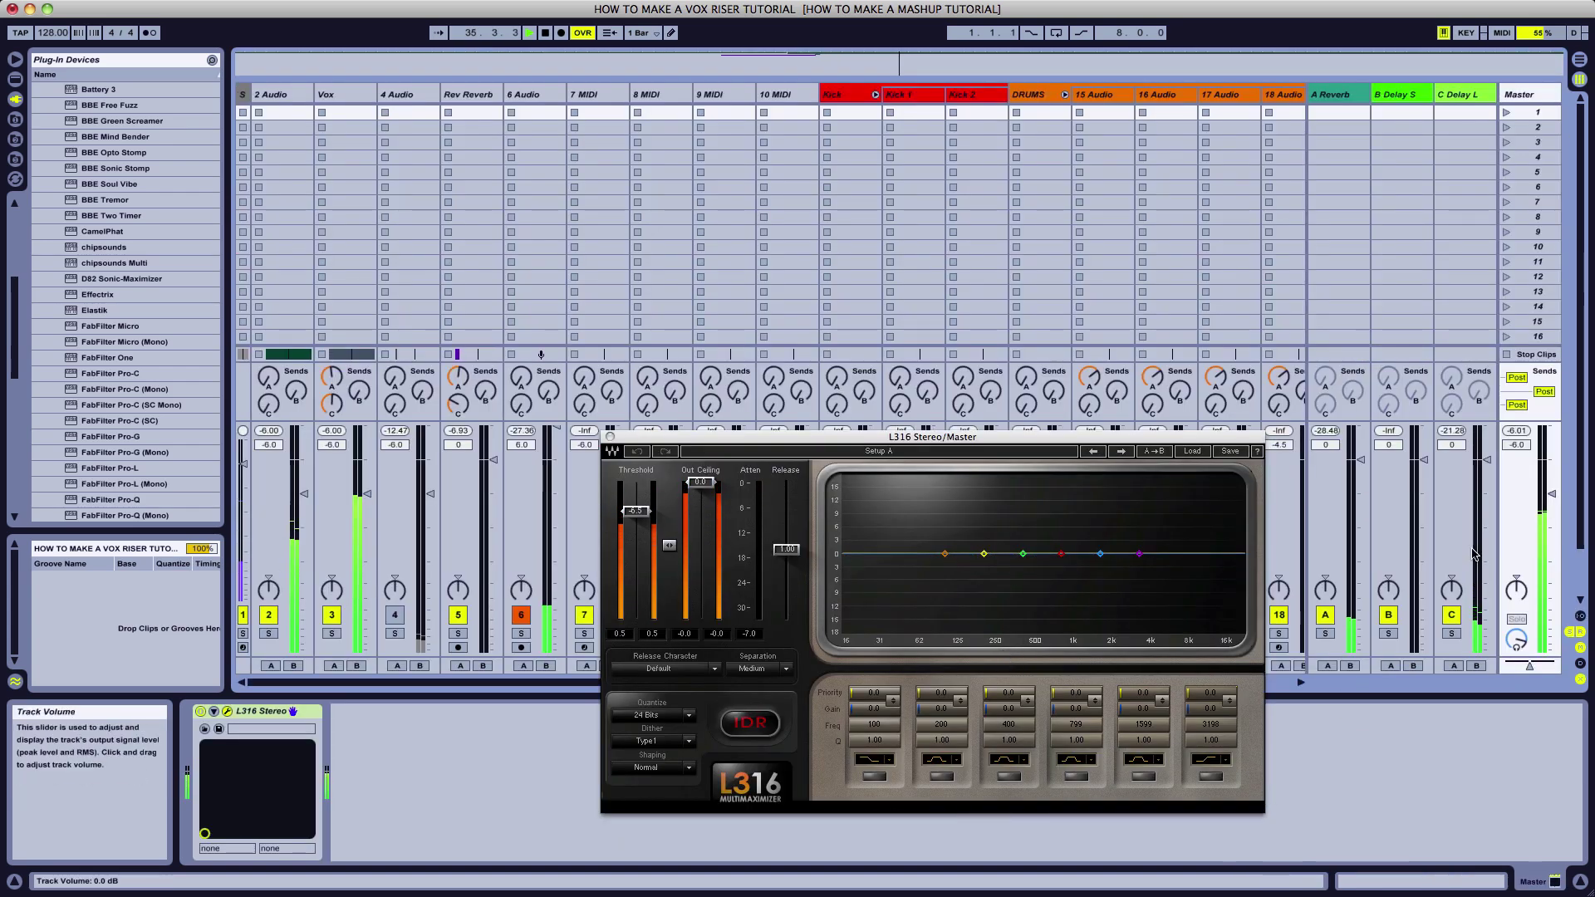
{"action": "key", "text": "Tab"}
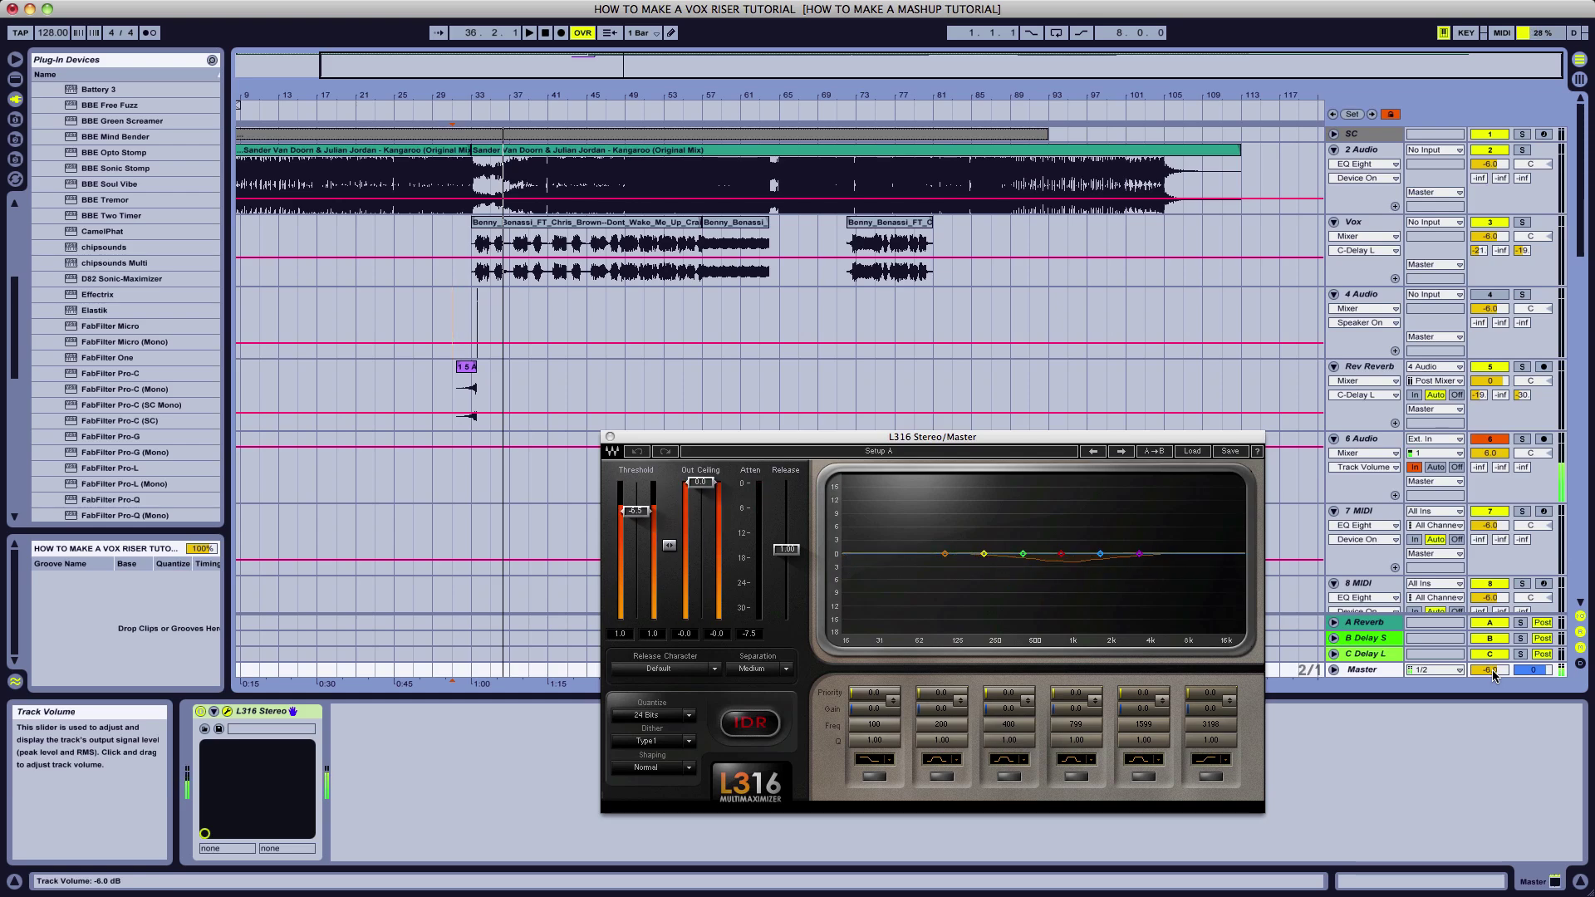
- Play from bar 31 again with the mixer shown, and compare the Master level with the L316 meters
{"action": "key", "text": "Tab"}
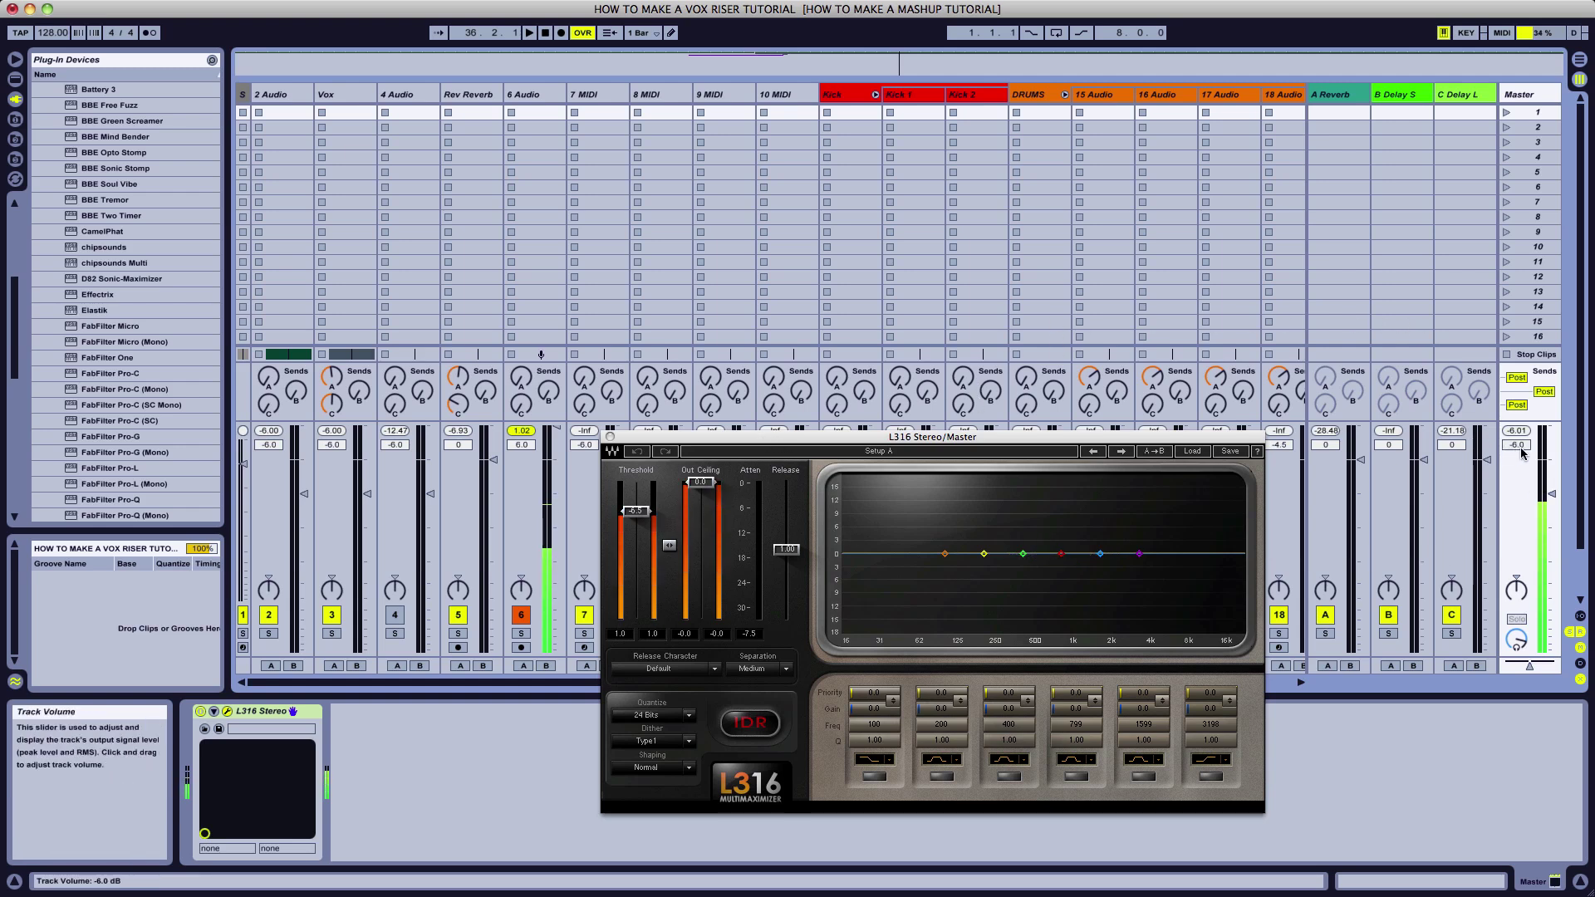
{"action": "key", "text": "space"}
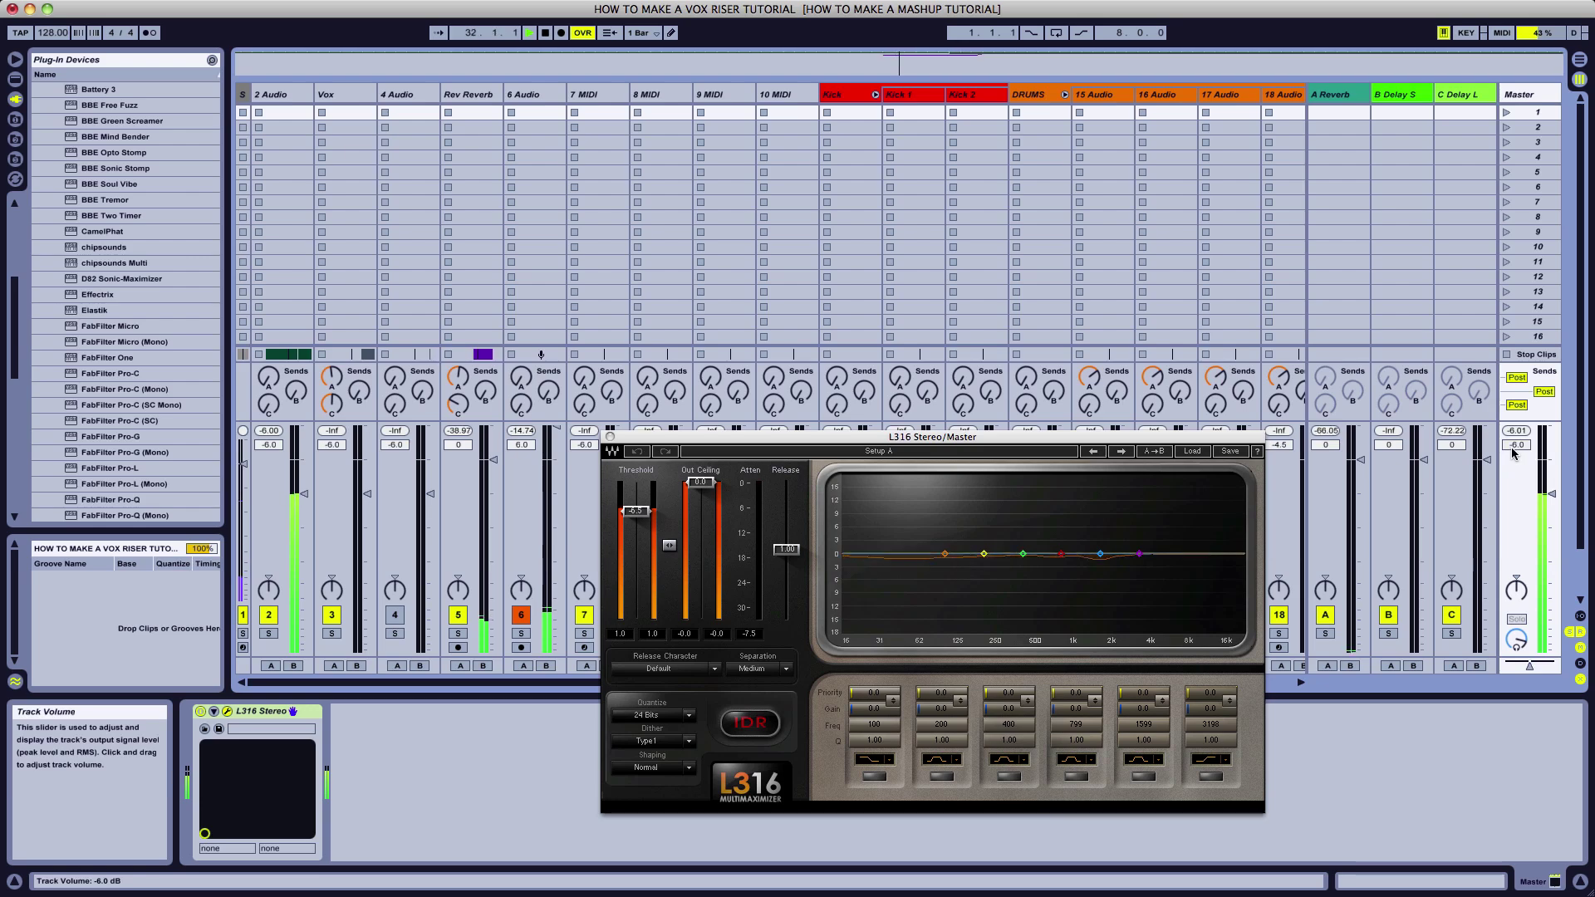
{"action": "left_click_drag", "start_coordinate": [1172, 441], "coordinate": [914, 400]}
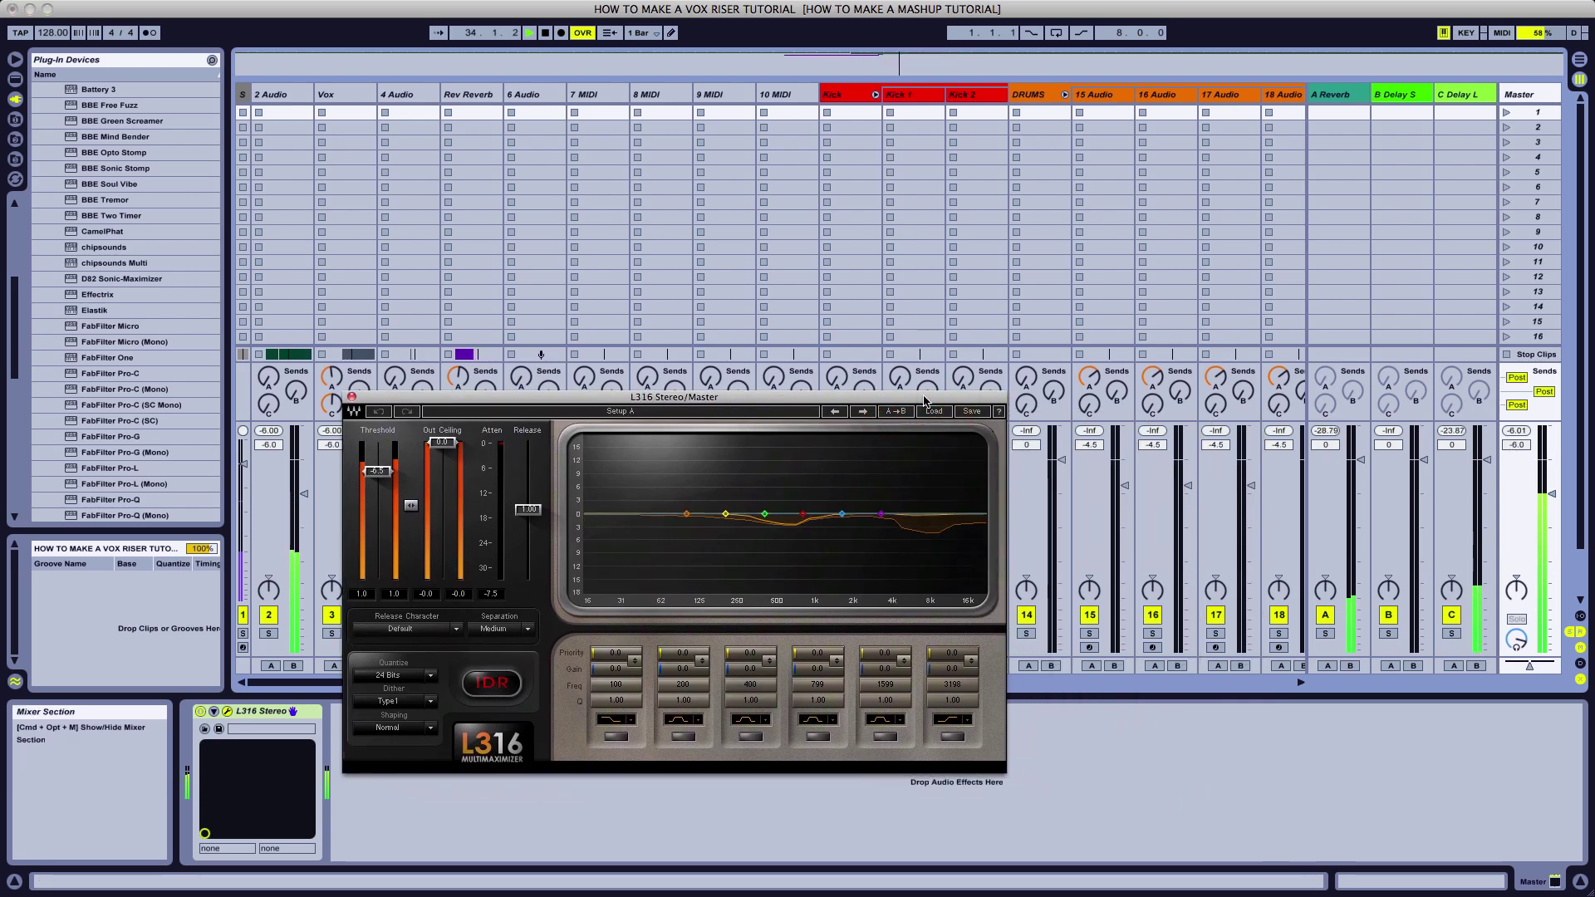
{"action": "key", "text": "Tab"}
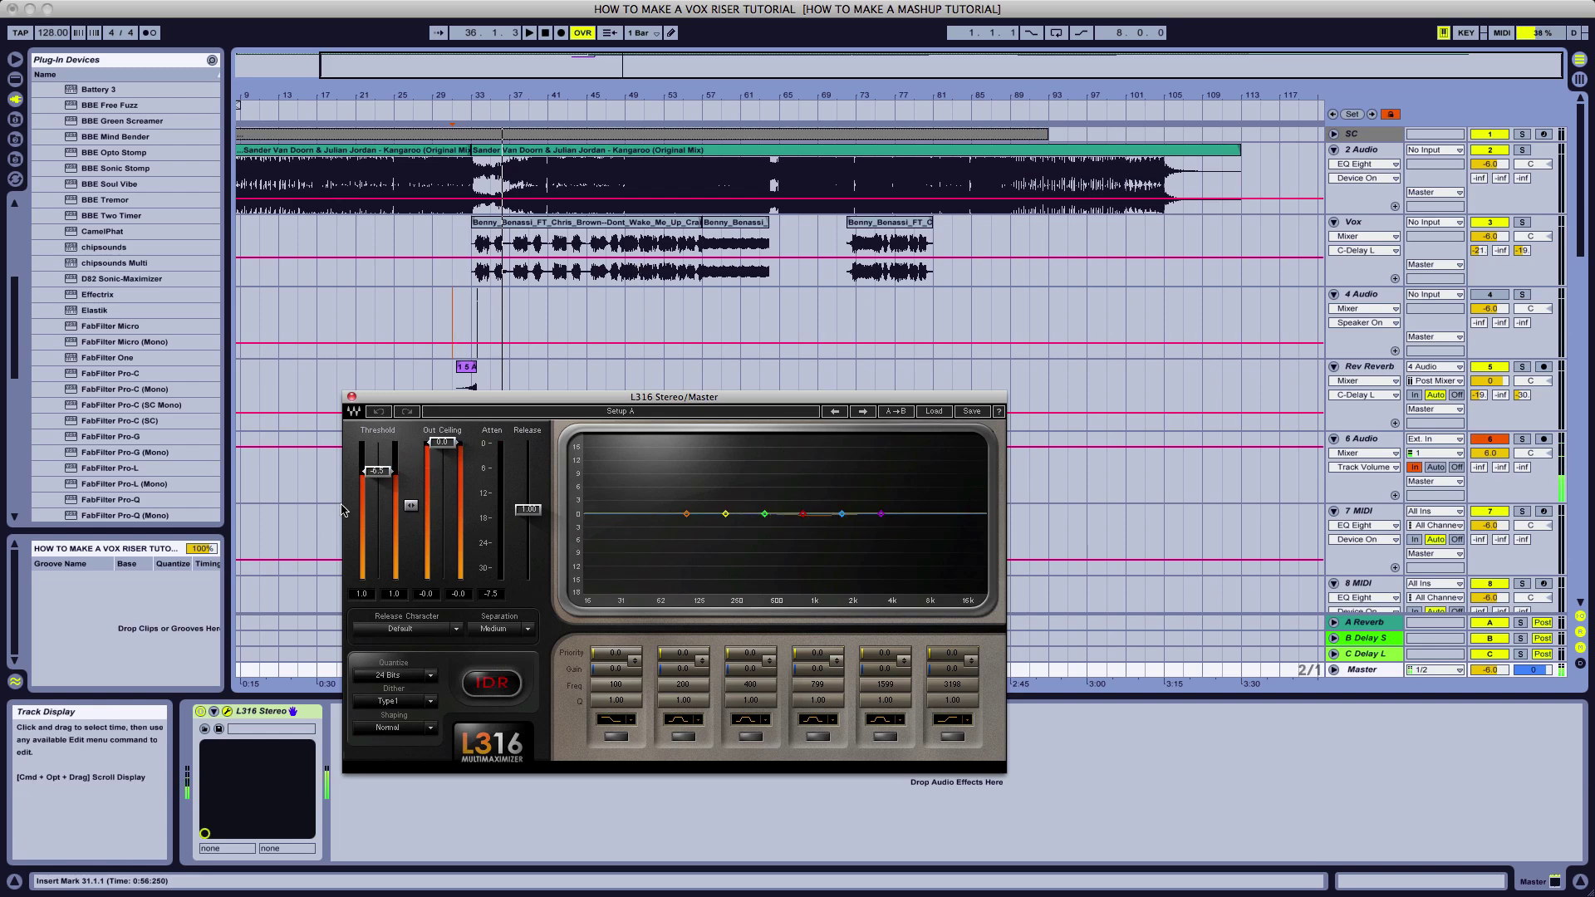
{"action": "left_click_drag", "start_coordinate": [569, 405], "coordinate": [860, 413]}
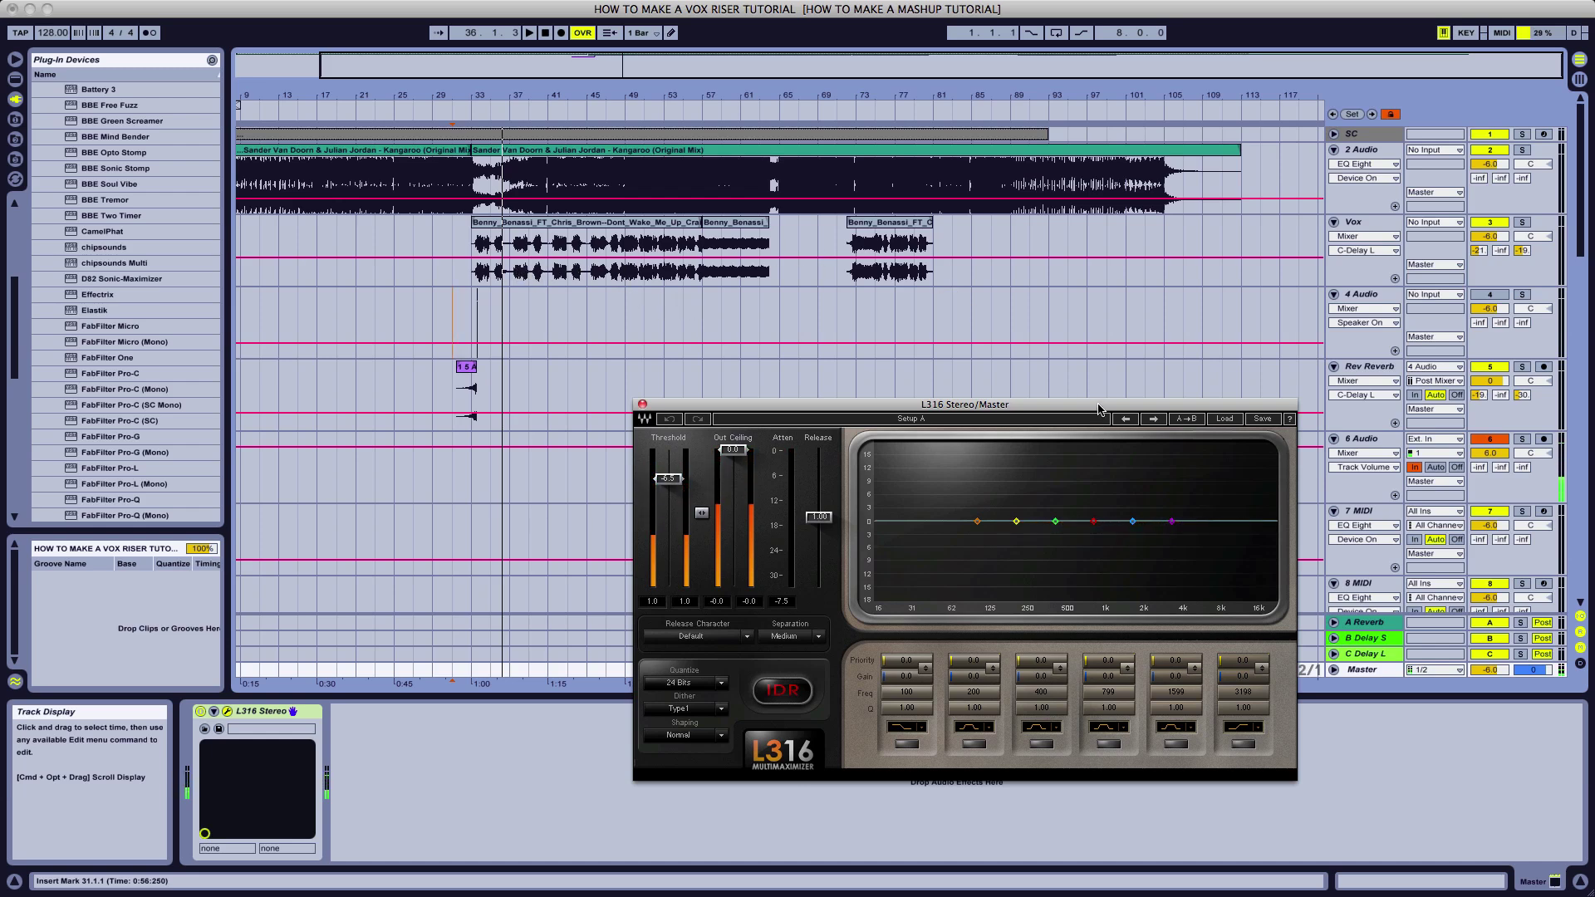
{"action": "left_click_drag", "start_coordinate": [1088, 404], "coordinate": [979, 403]}
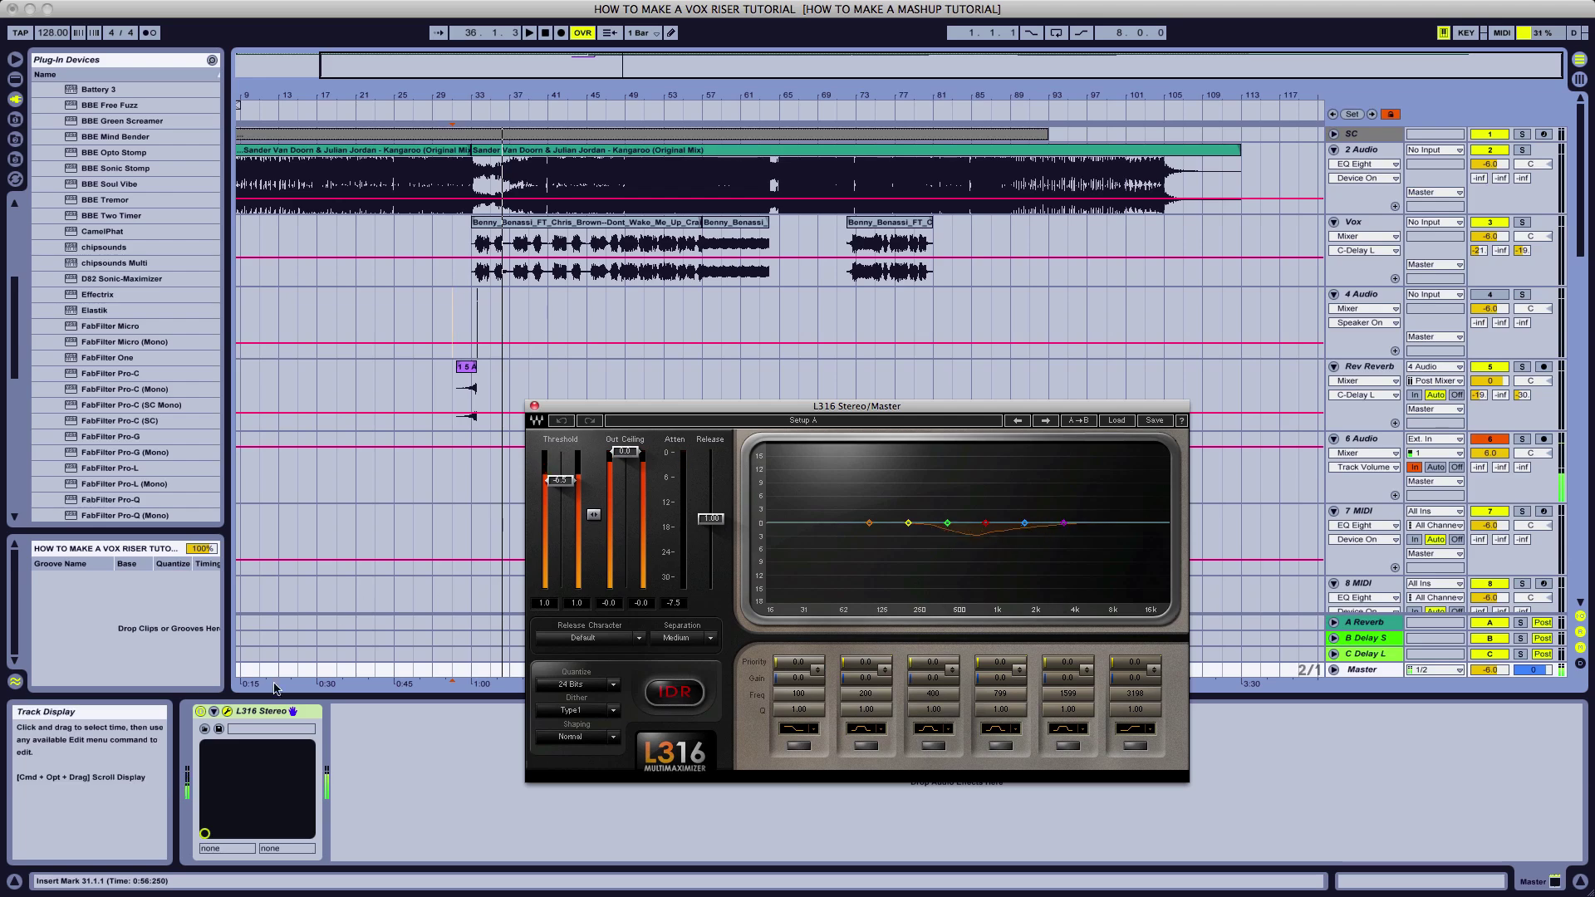
{"action": "left_click_drag", "start_coordinate": [790, 408], "coordinate": [789, 414]}
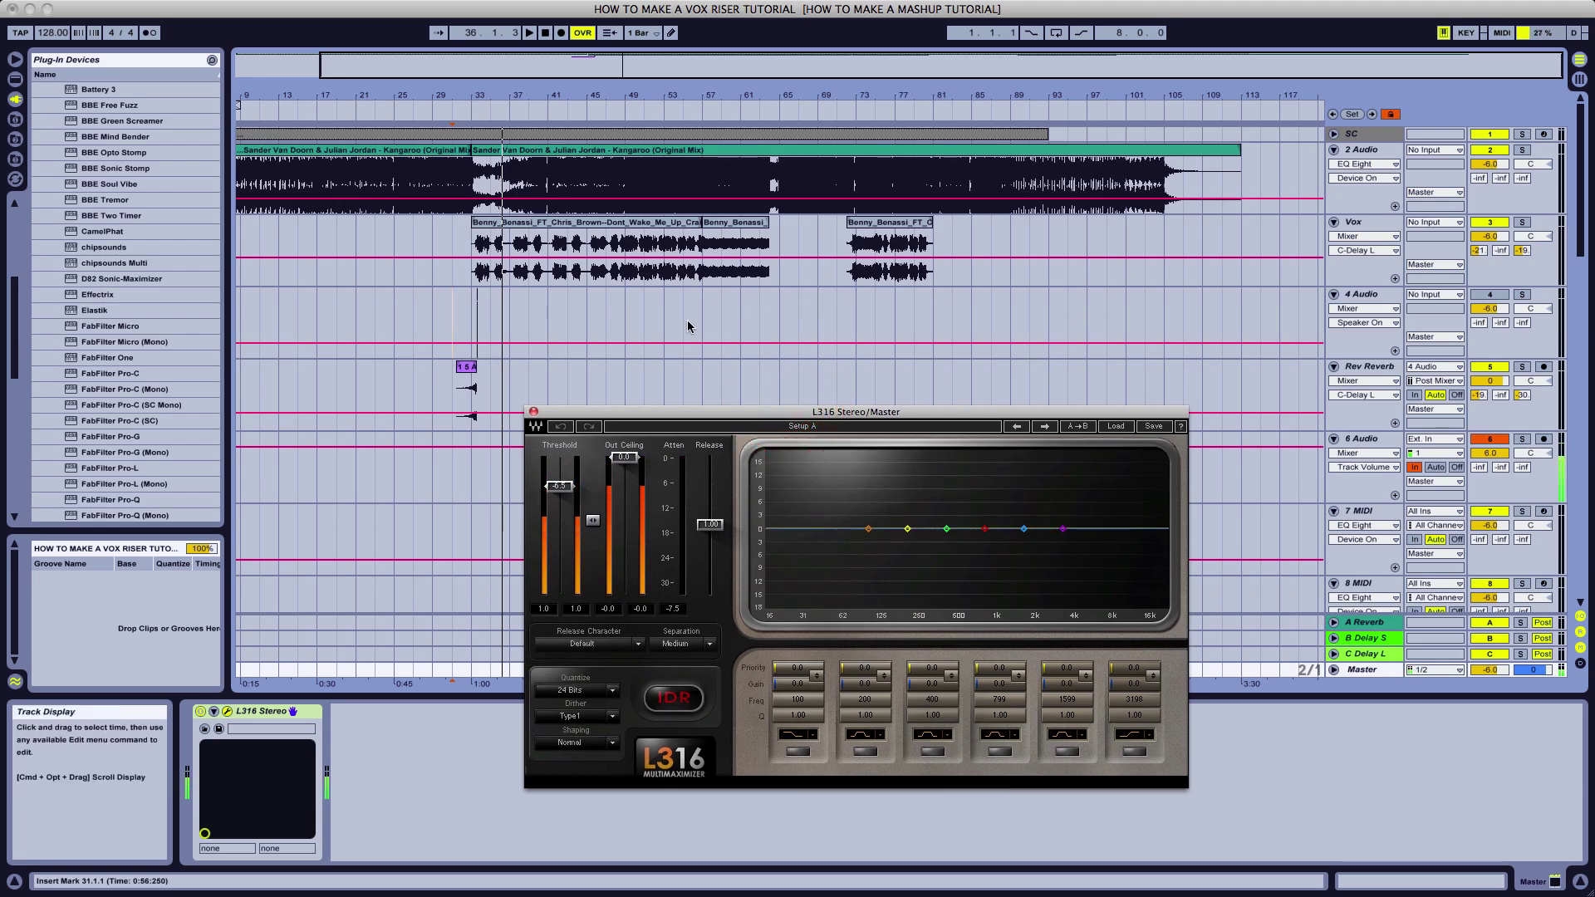
- Play the mashup from bar 45, skip ahead to bar 59, and bring the whole arrangement into view
{"action": "left_click", "coordinate": [586, 328]}
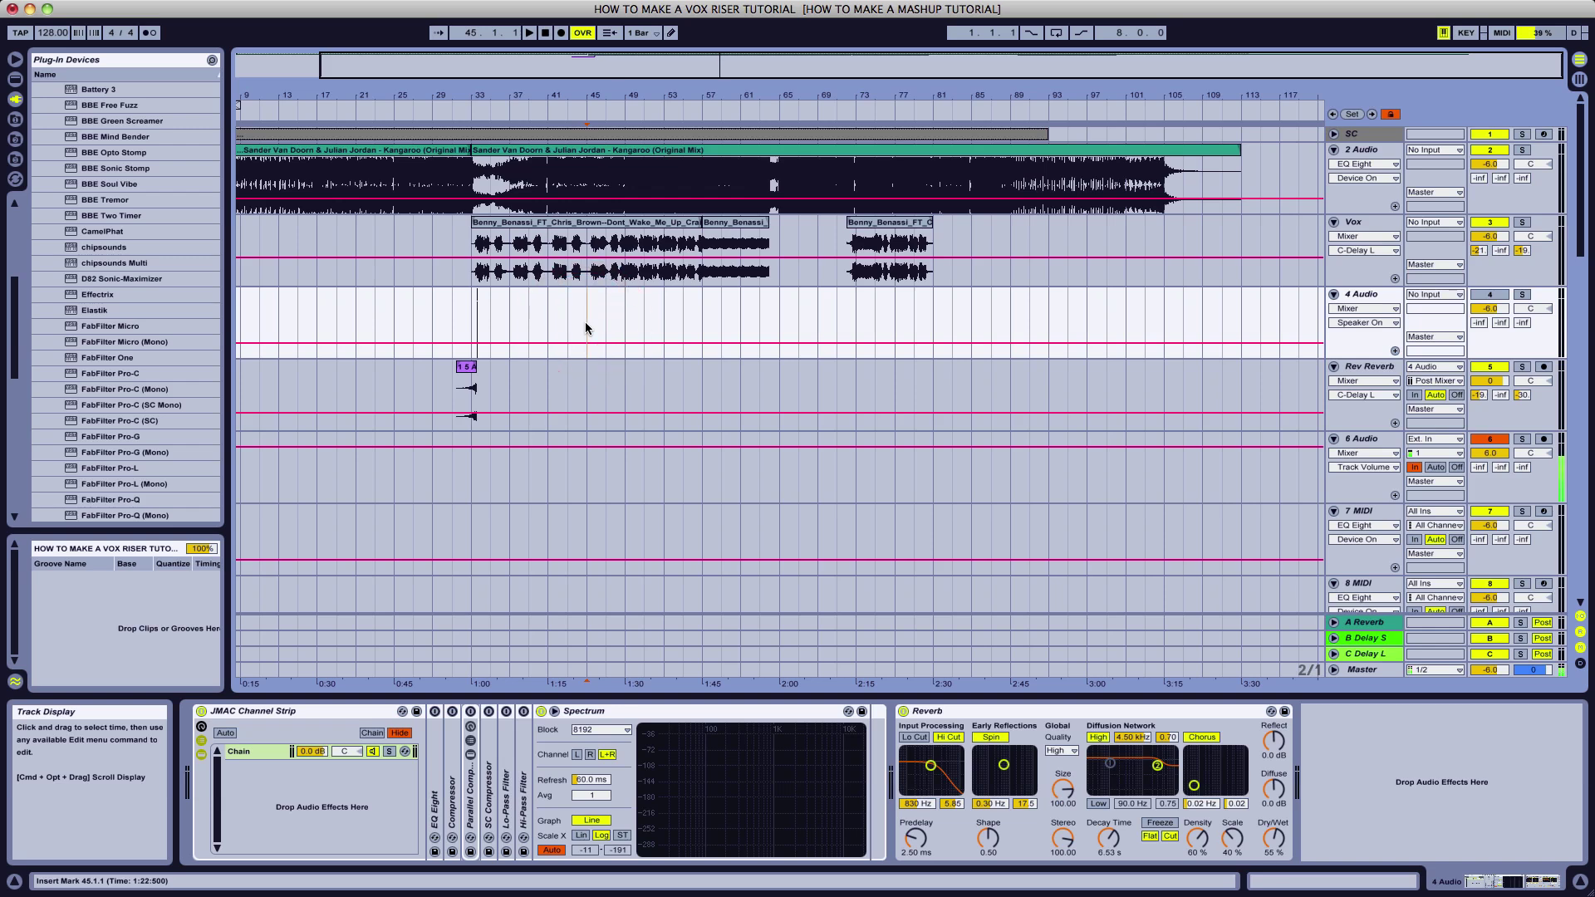
{"action": "key", "text": "space"}
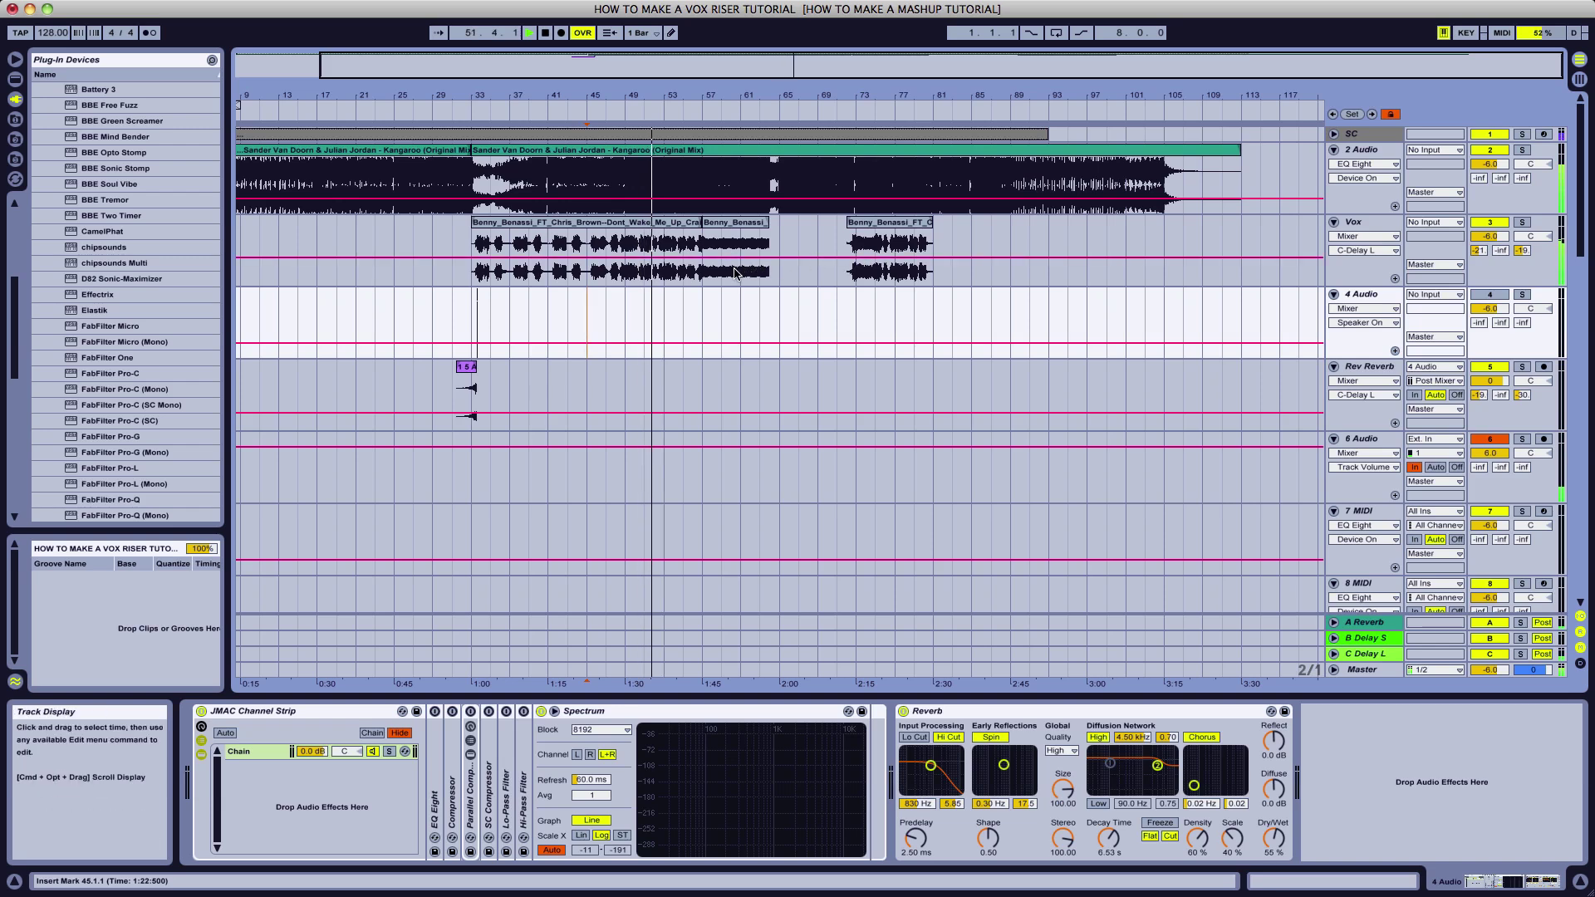
{"action": "left_click", "coordinate": [836, 264]}
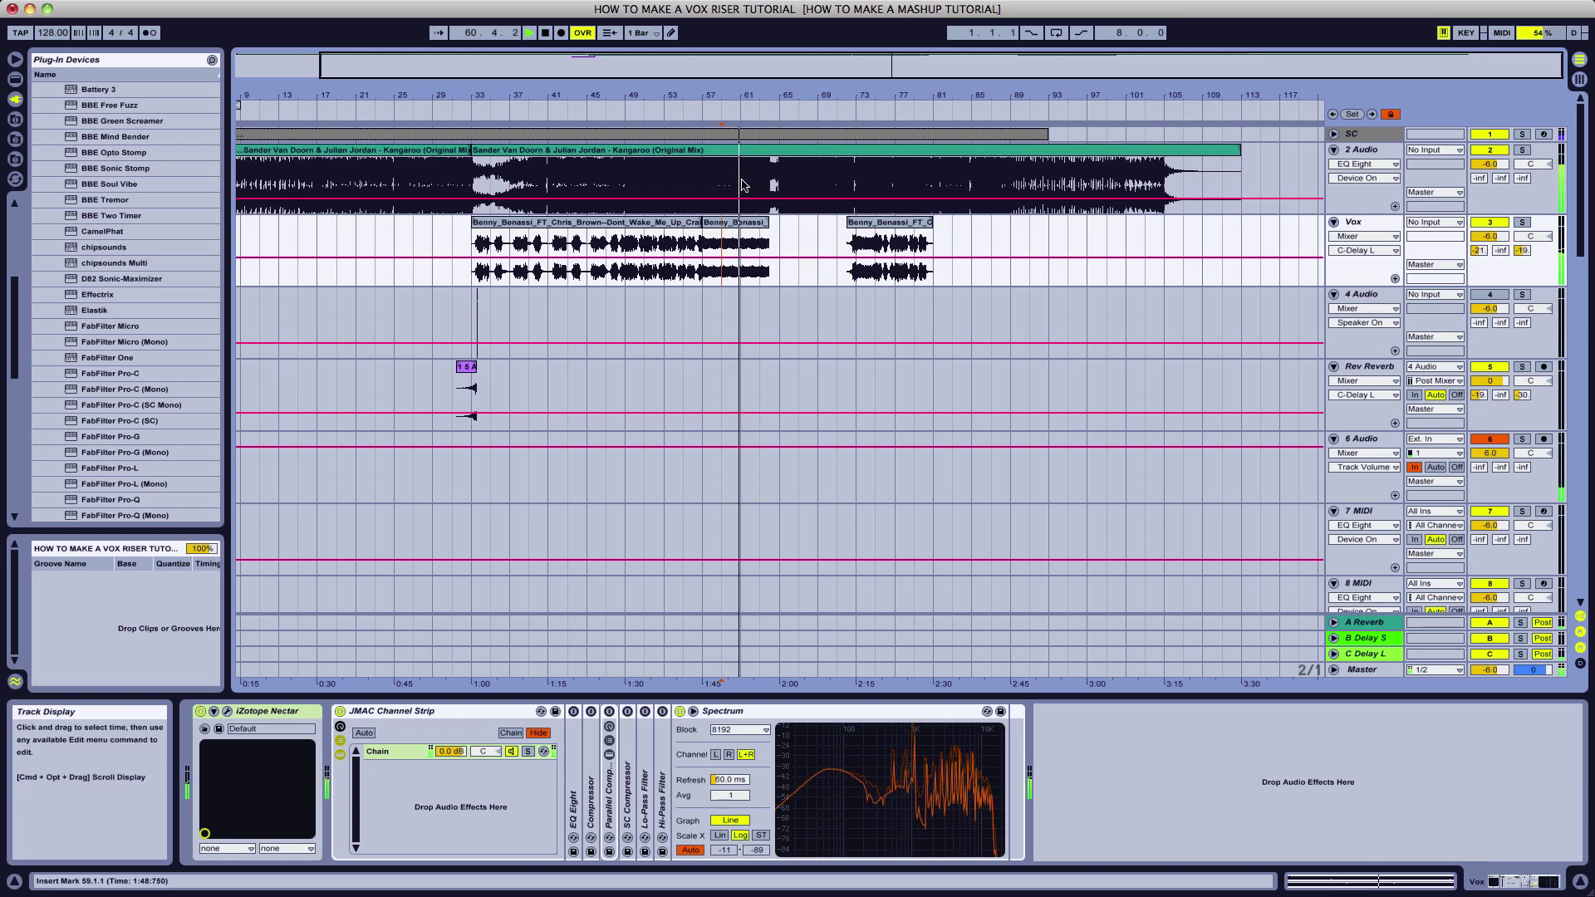
{"action": "left_click_drag", "start_coordinate": [831, 64], "coordinate": [831, 75]}
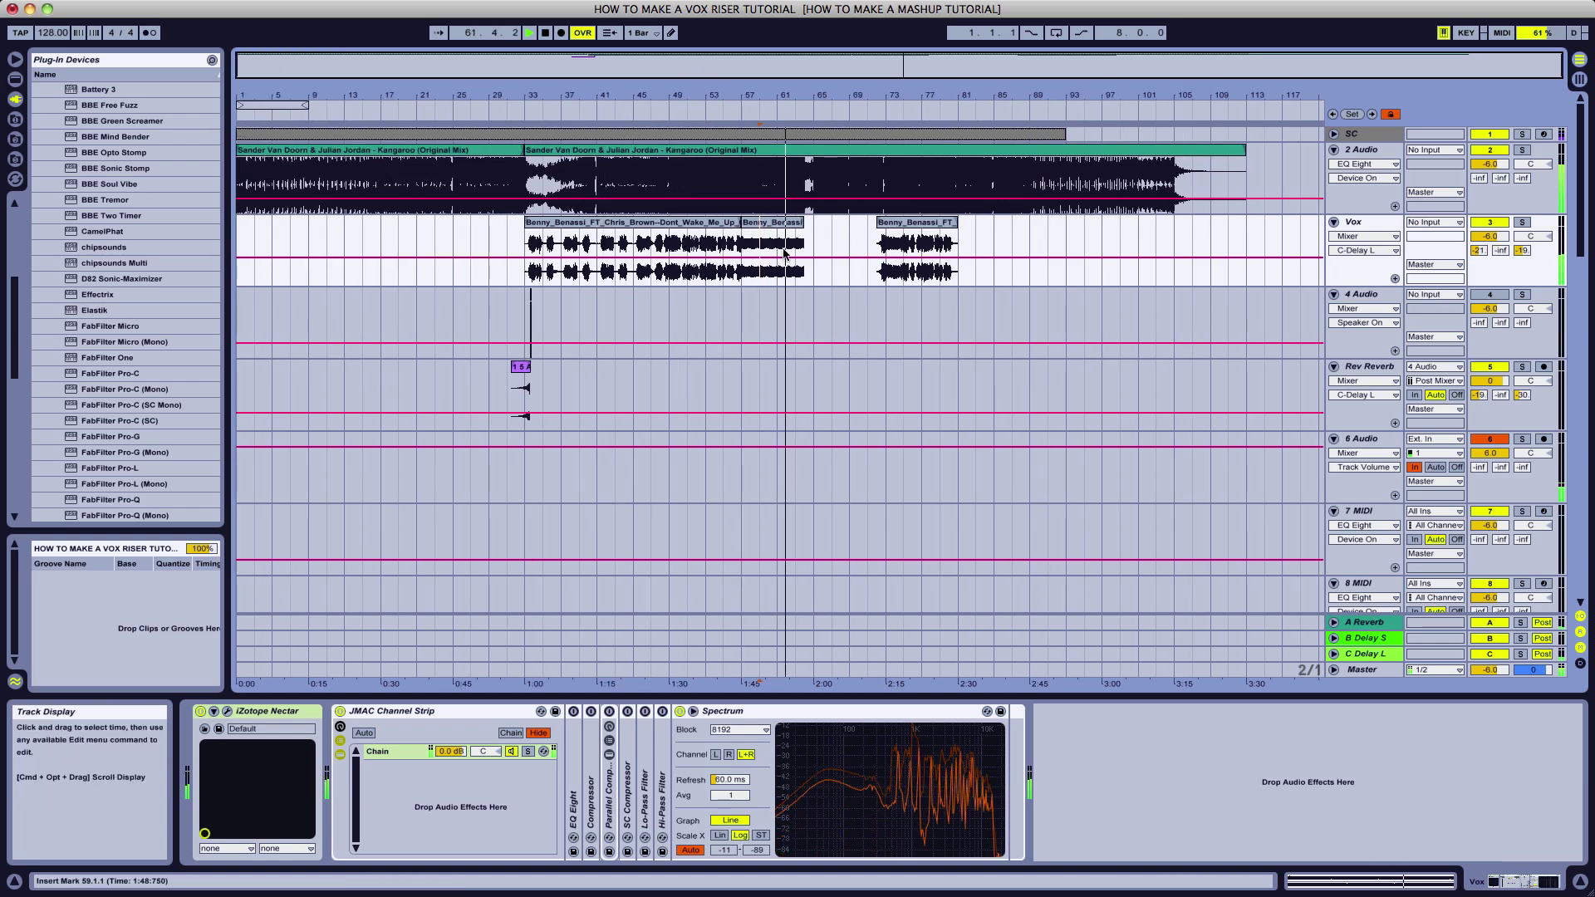
- Play from bar 71 to listen to the last vocal clip over the Kangaroo track
{"action": "left_click", "coordinate": [864, 277]}
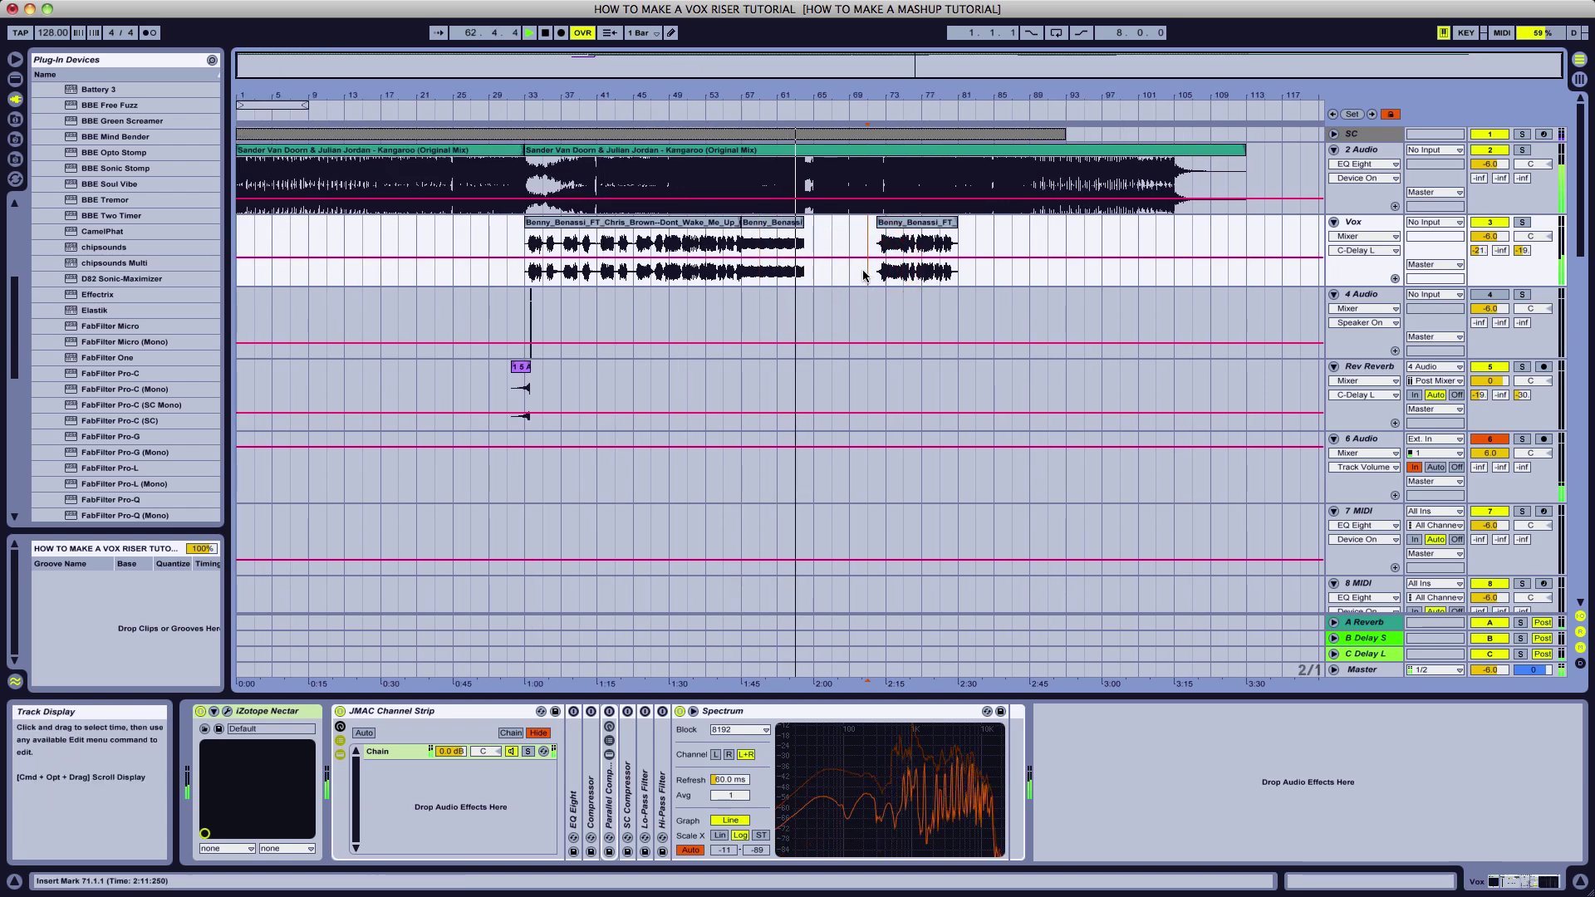
{"action": "key", "text": "Tab"}
{"action": "key", "text": "Tab"}
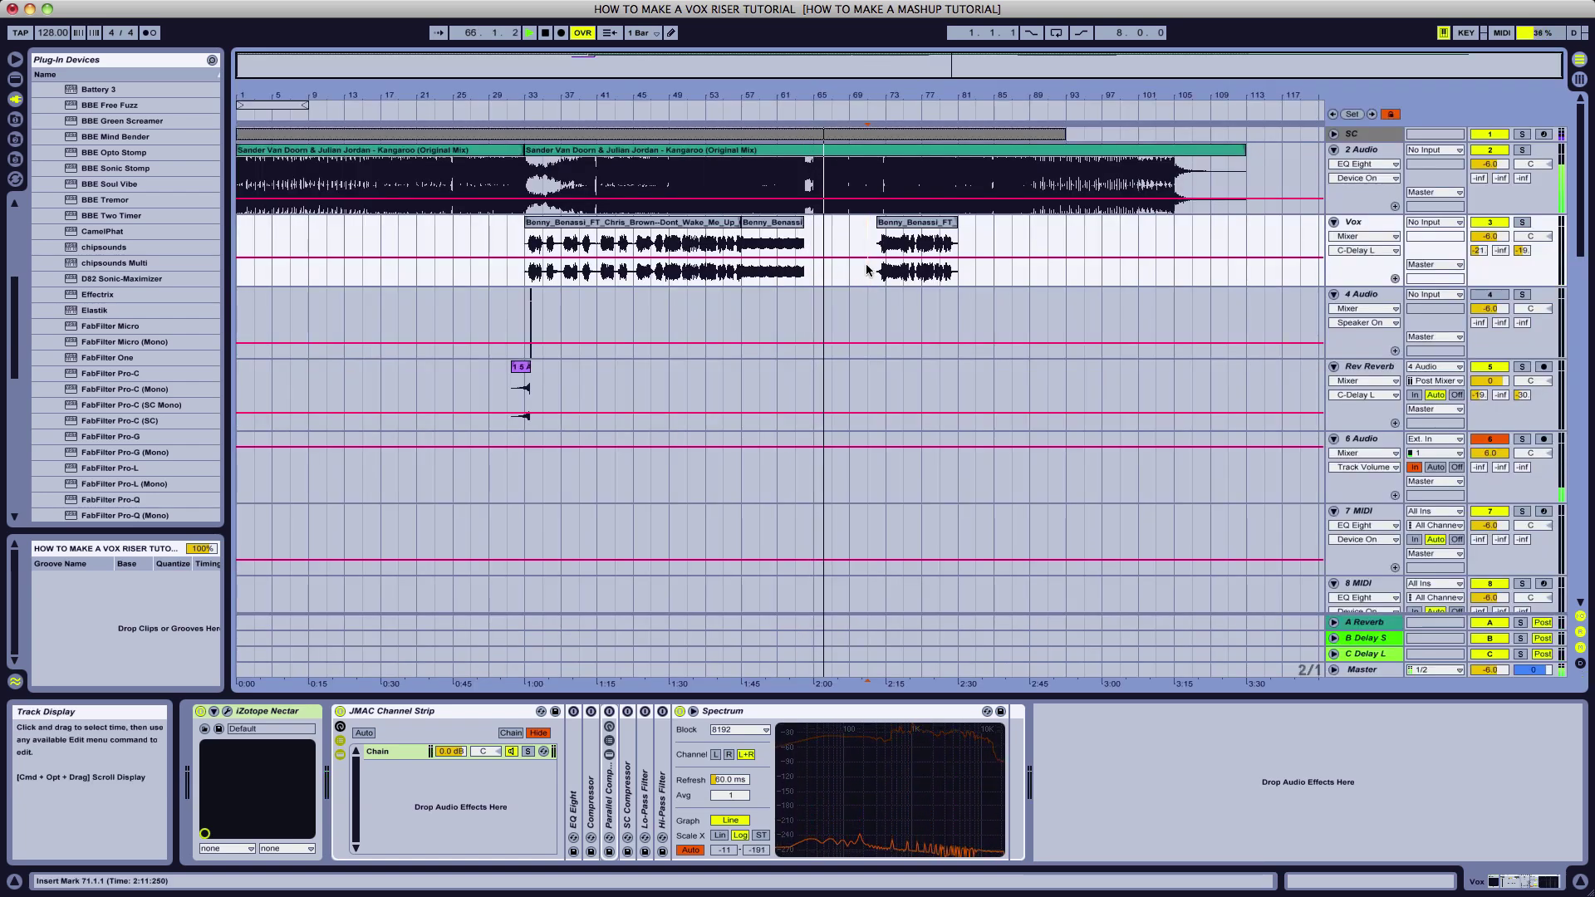
{"action": "left_click", "coordinate": [863, 270]}
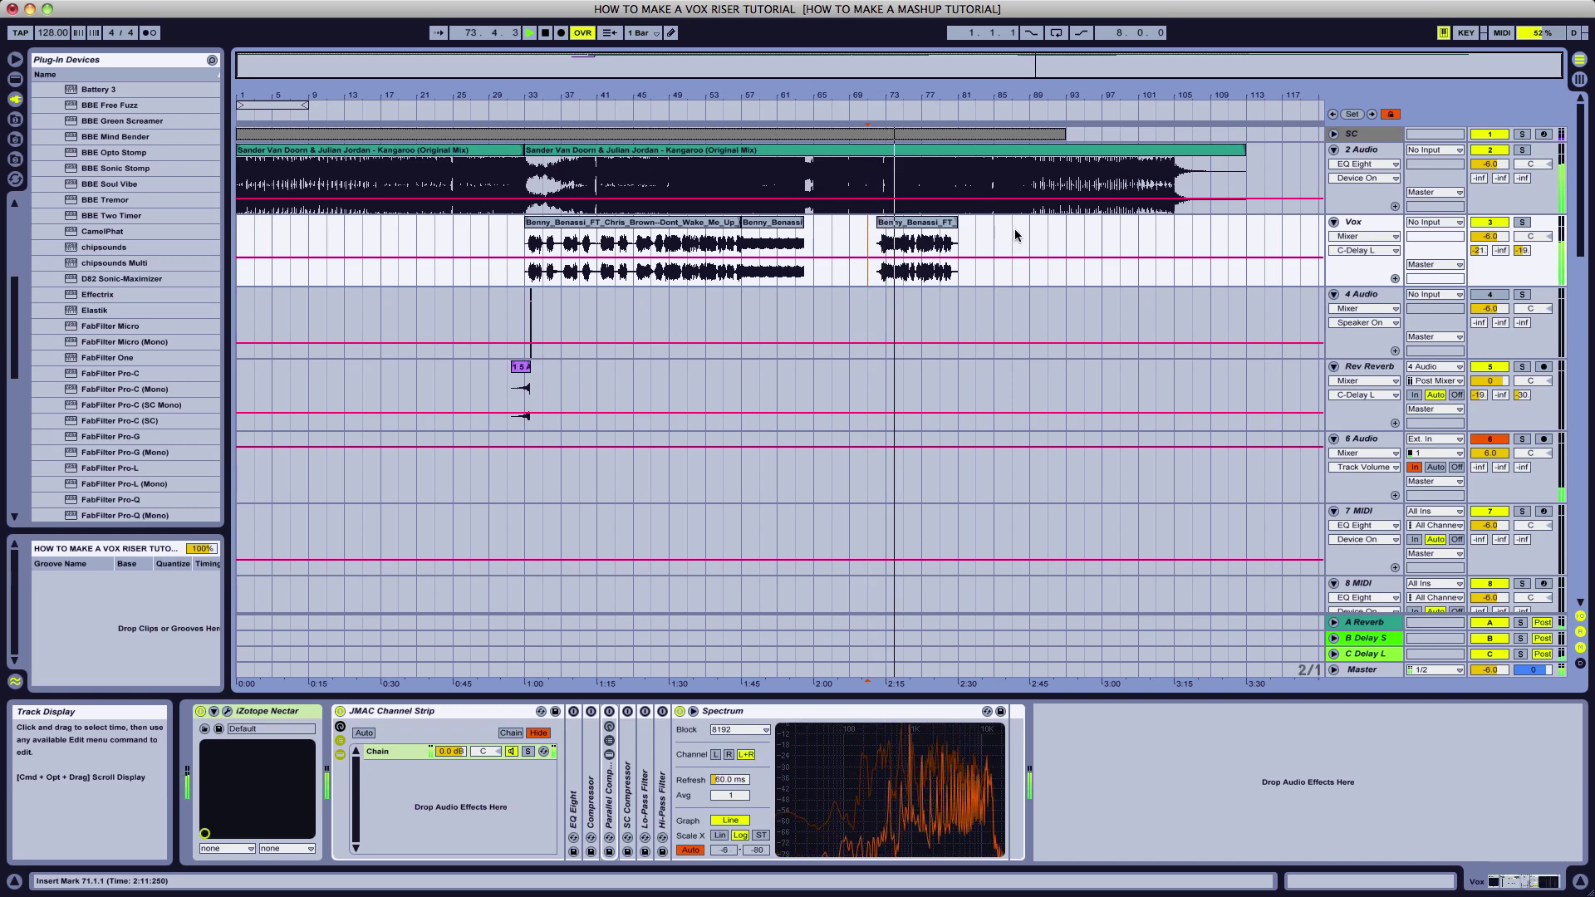
- Check the mixer levels during the last vocal clip, and stop playback with the whole arrangement in view
{"action": "key", "text": "Tab"}
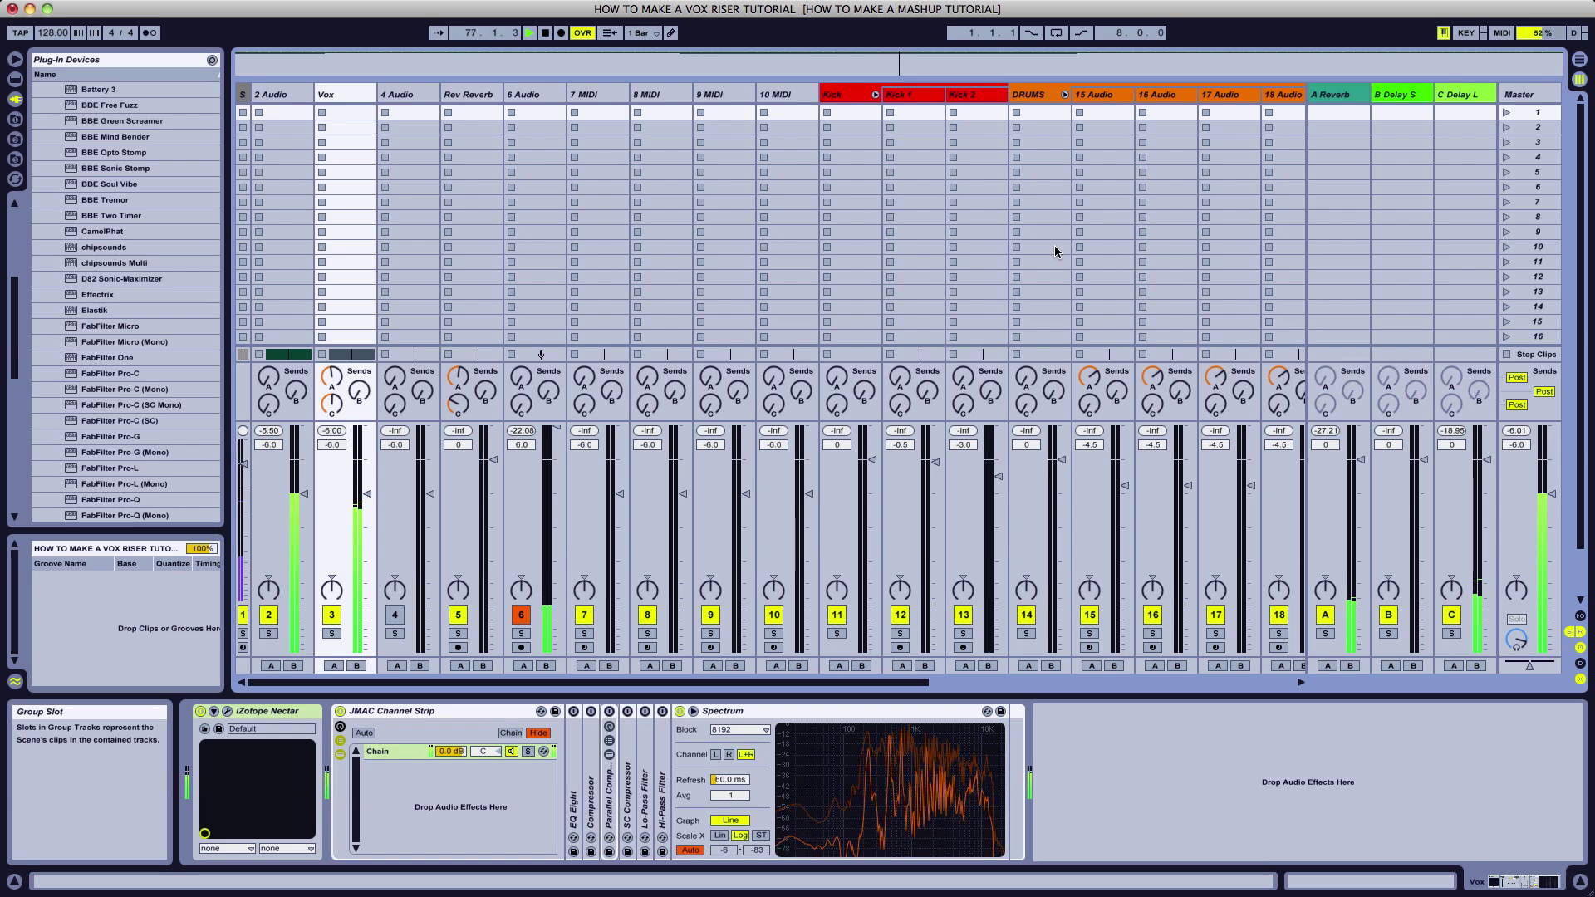
{"action": "key", "text": "Tab"}
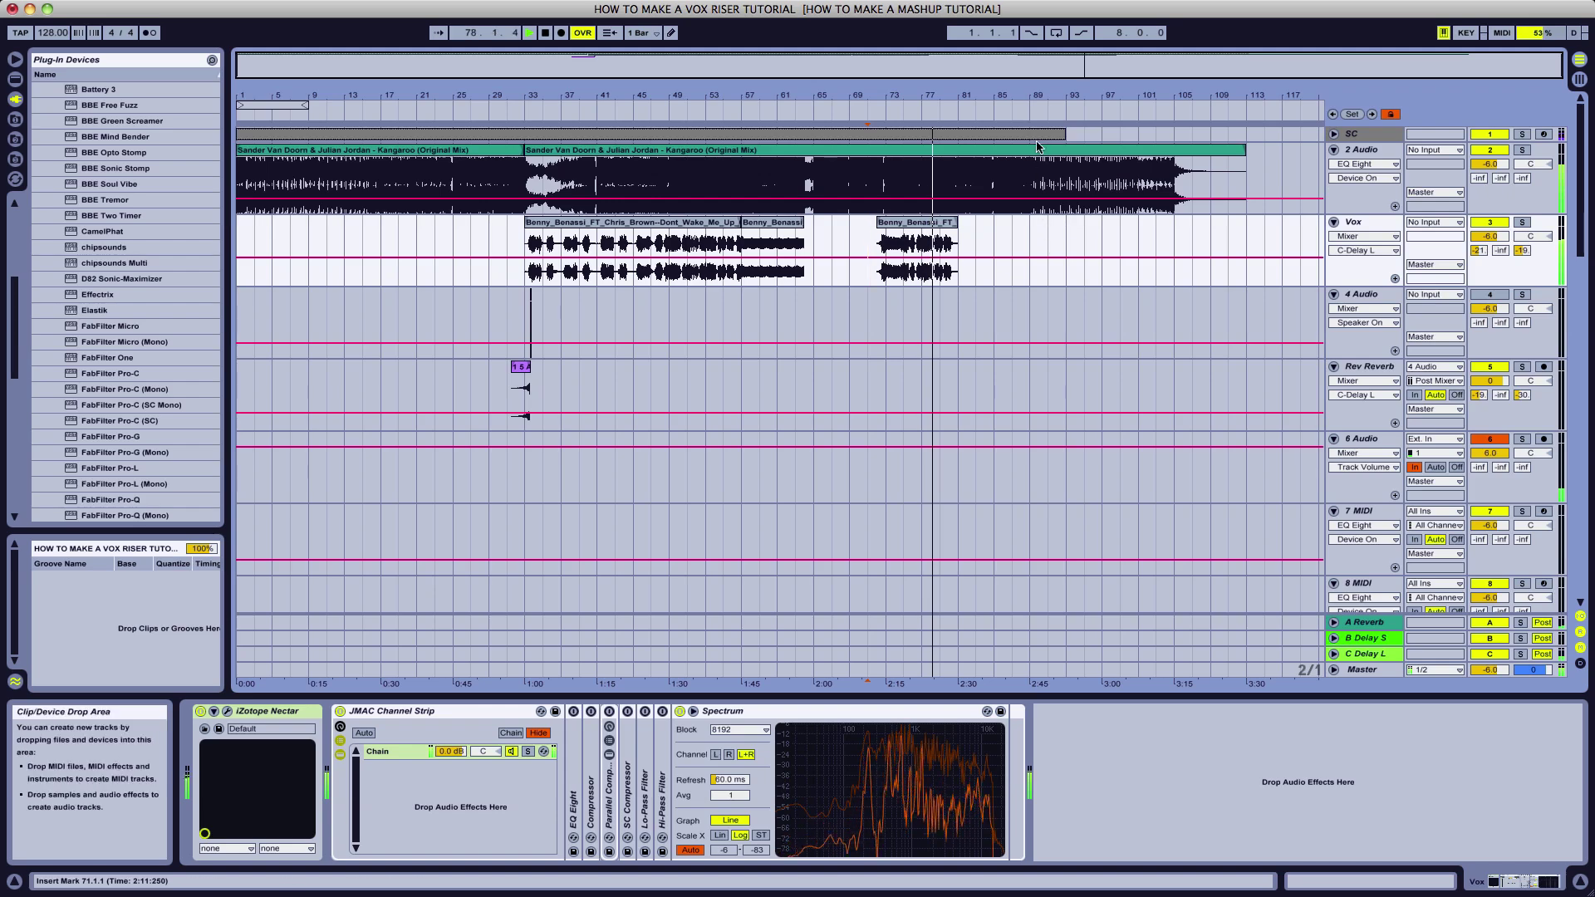
{"action": "left_click_drag", "start_coordinate": [1033, 64], "coordinate": [1051, 87]}
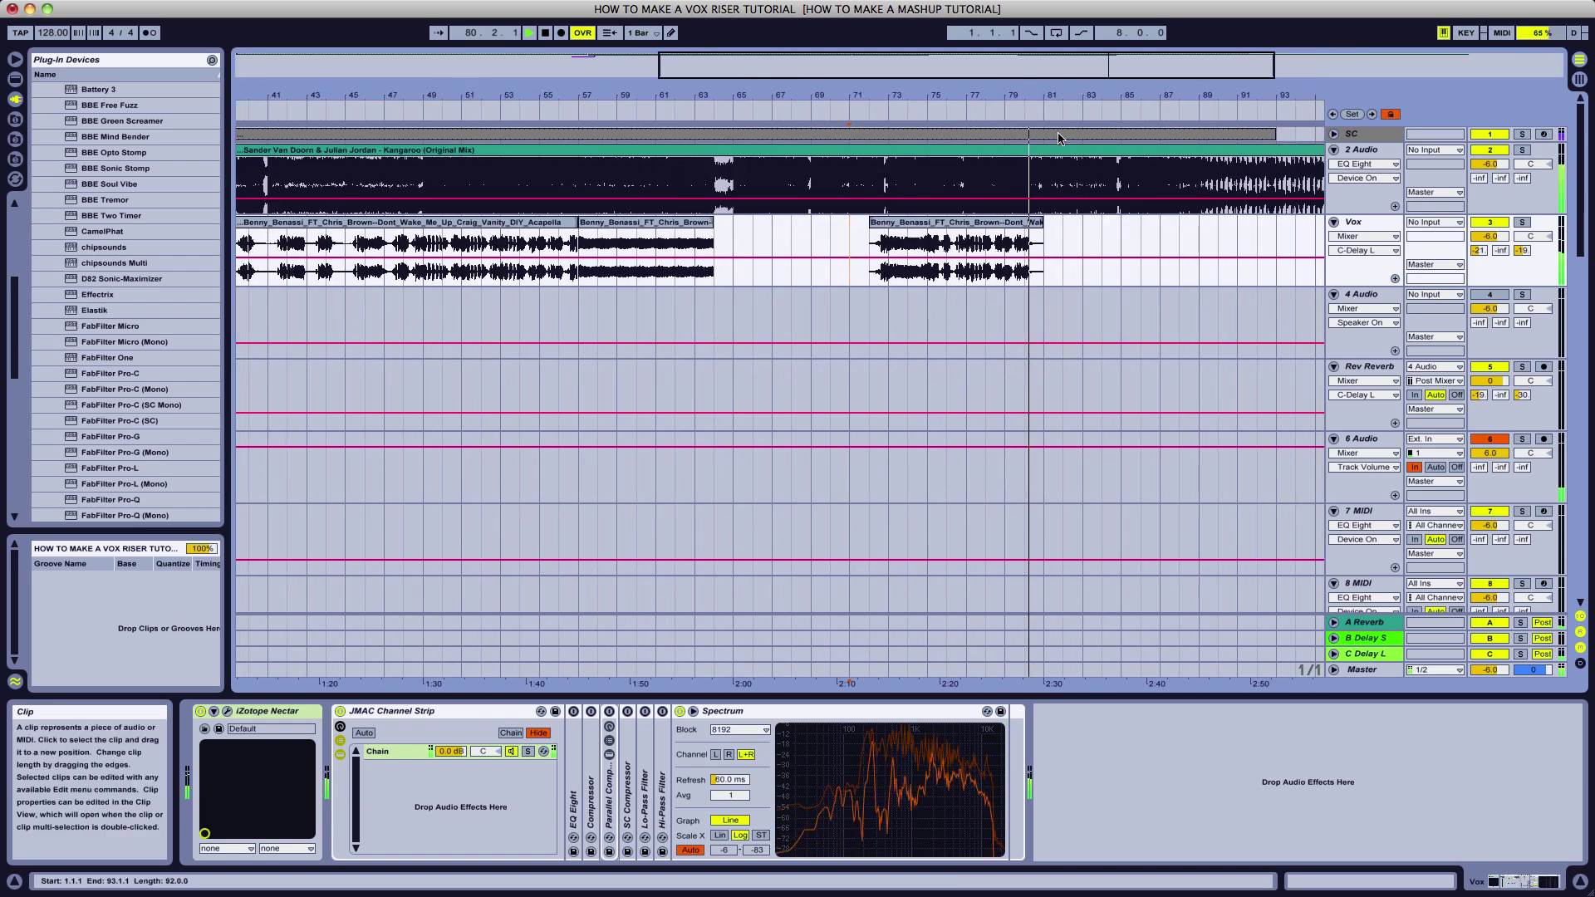
{"action": "double_click", "coordinate": [1022, 73]}
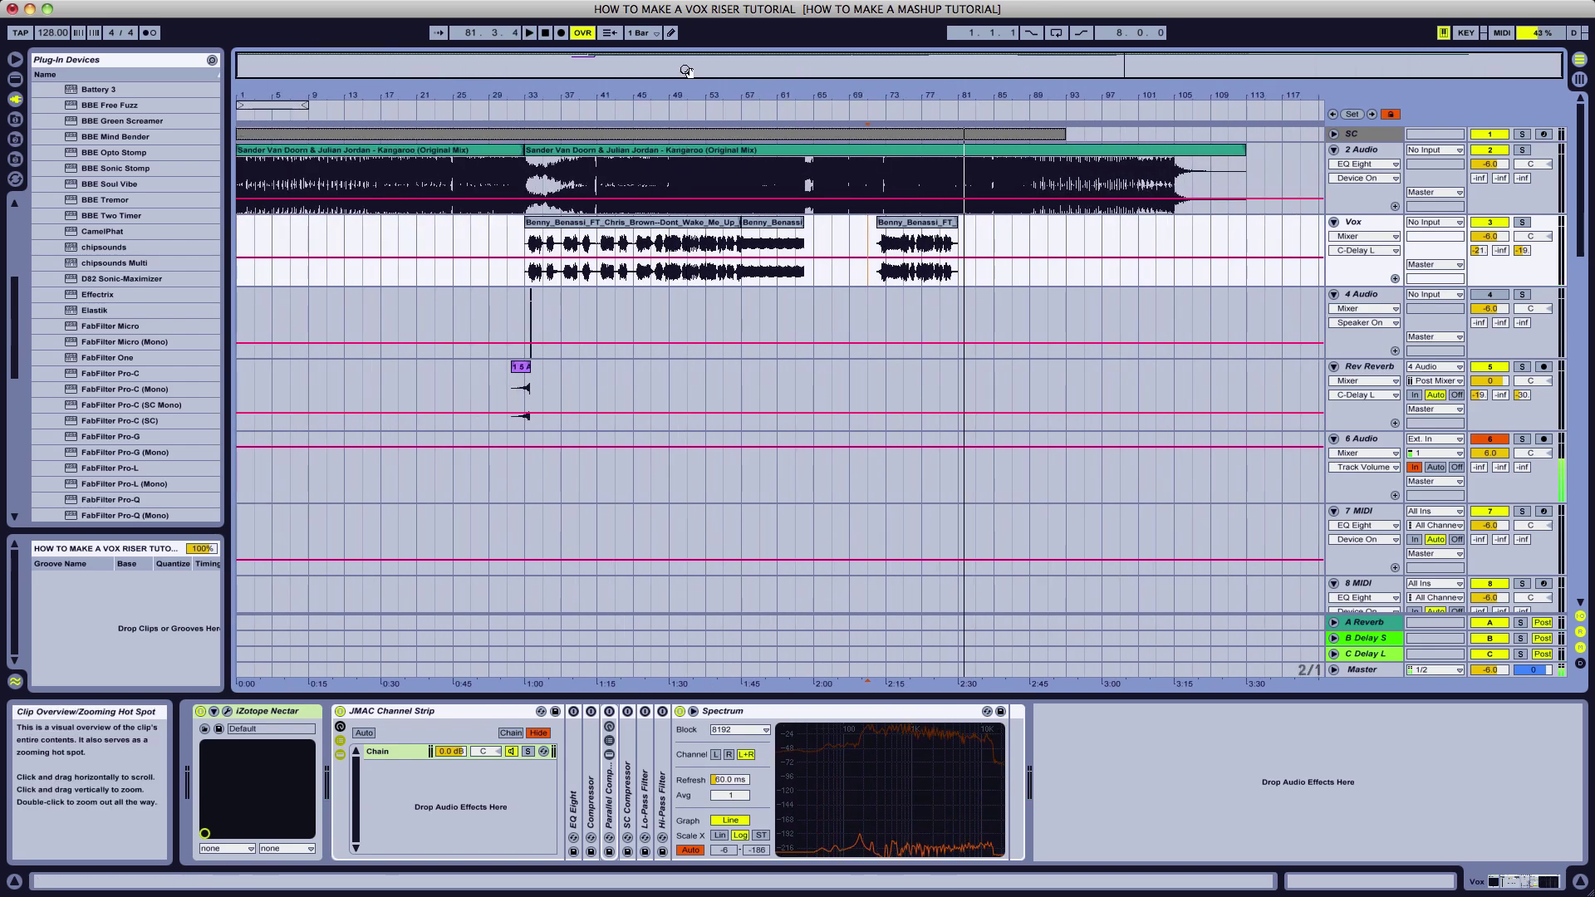